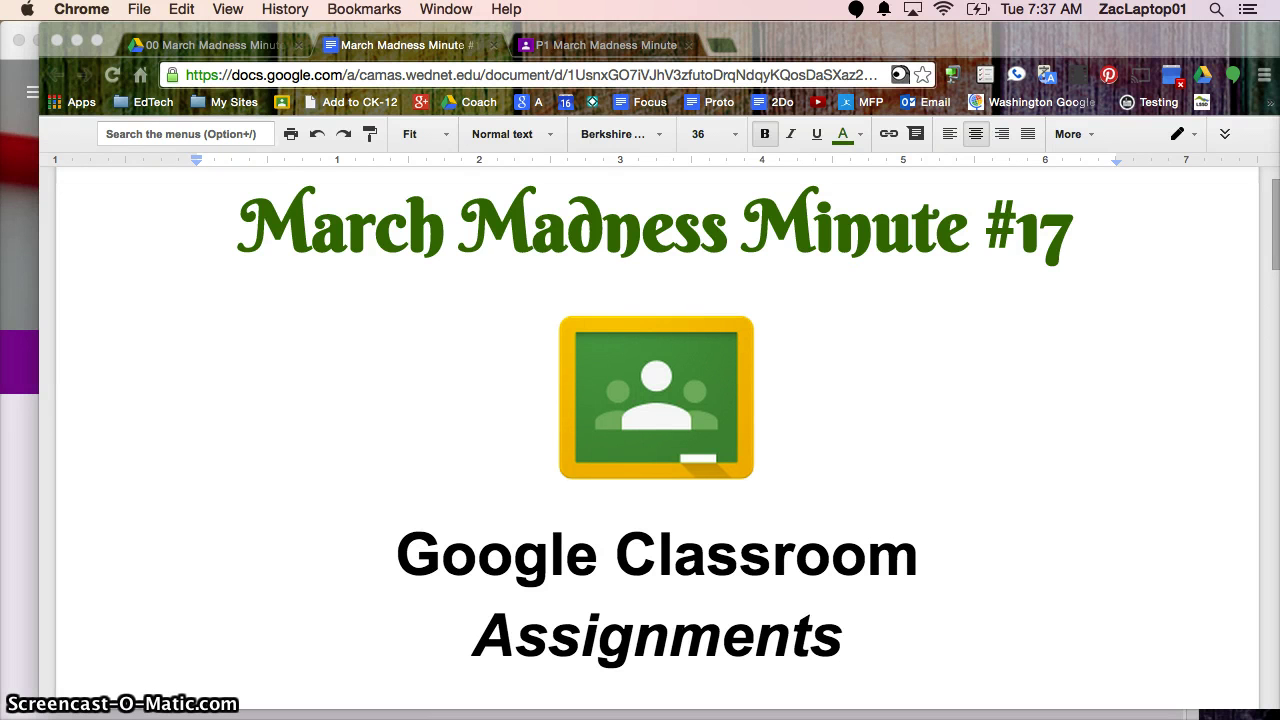
Go to the class page in Classroom and start a new assignment.
scroll(142, 560, down, 5)
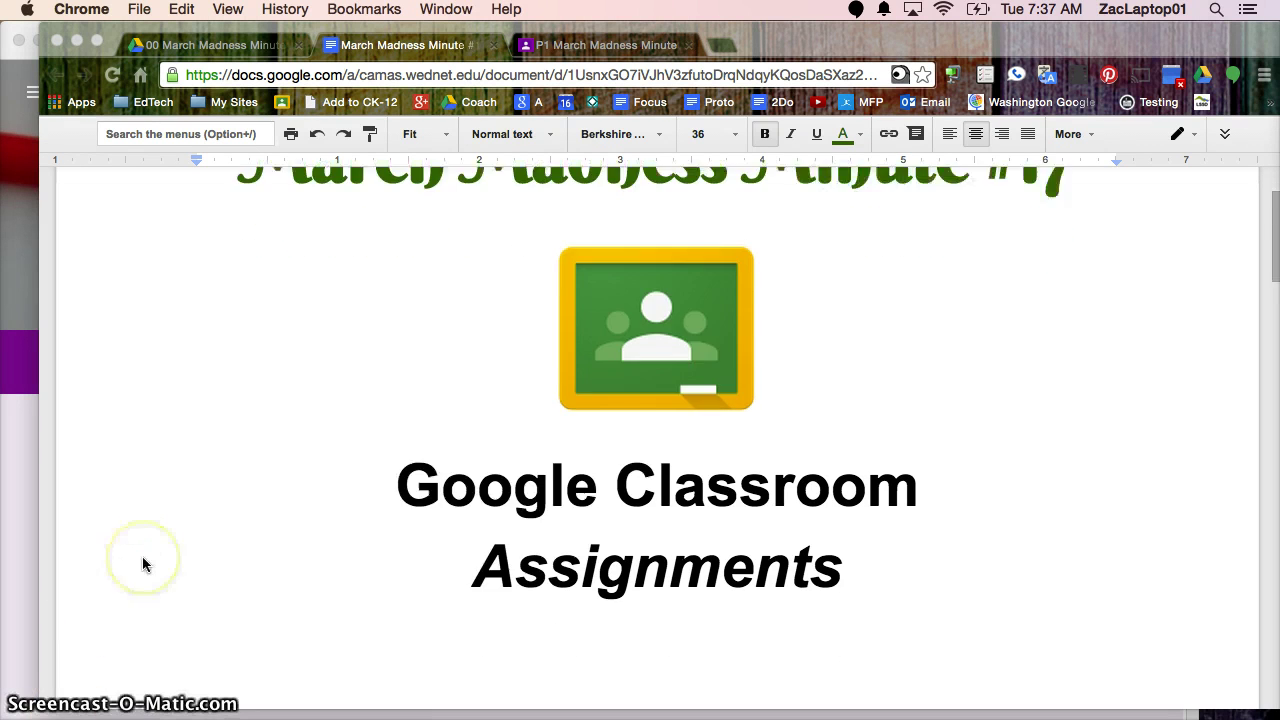
scroll(142, 557, down, 5)
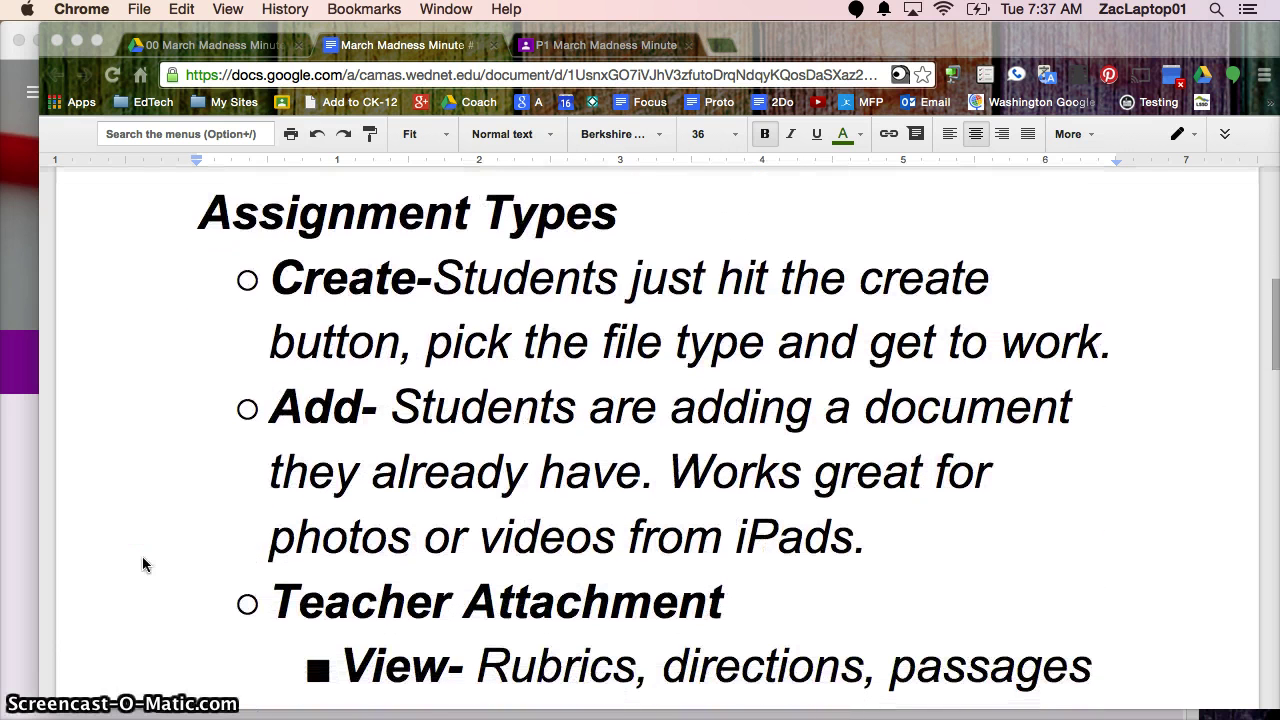
scroll(142, 556, up, 1)
click(302, 310)
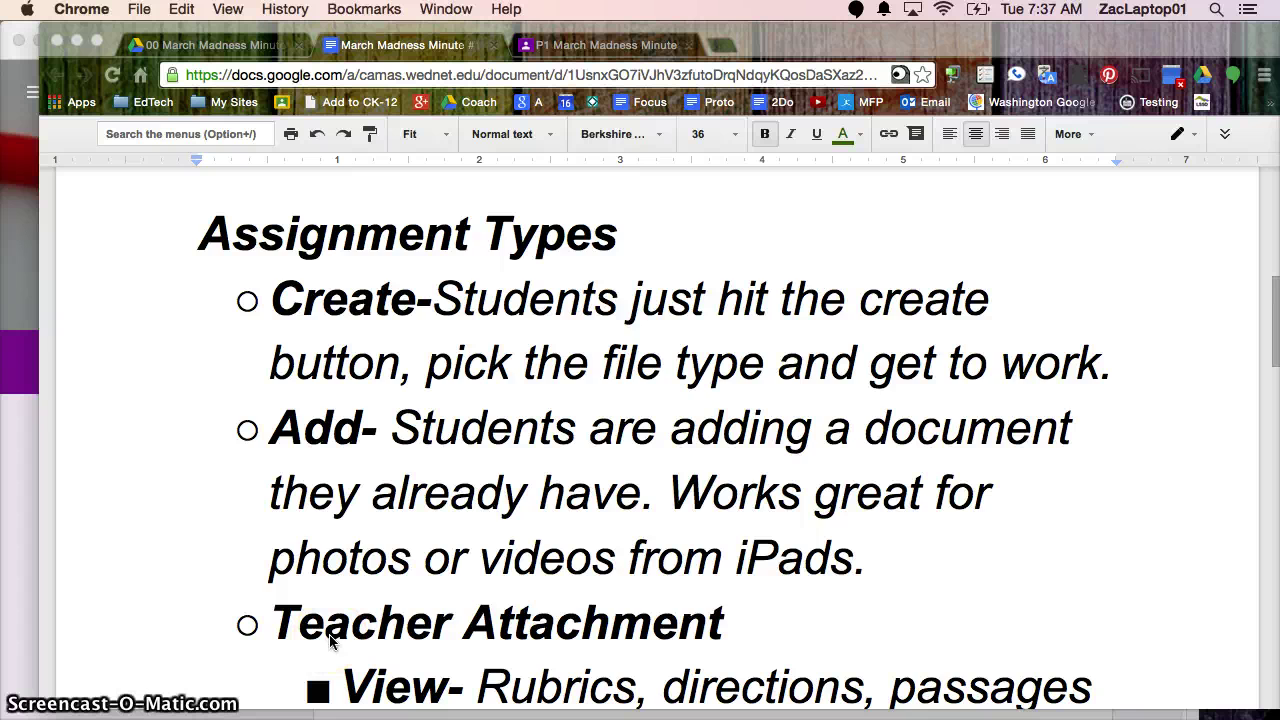
scroll(331, 641, down, 5)
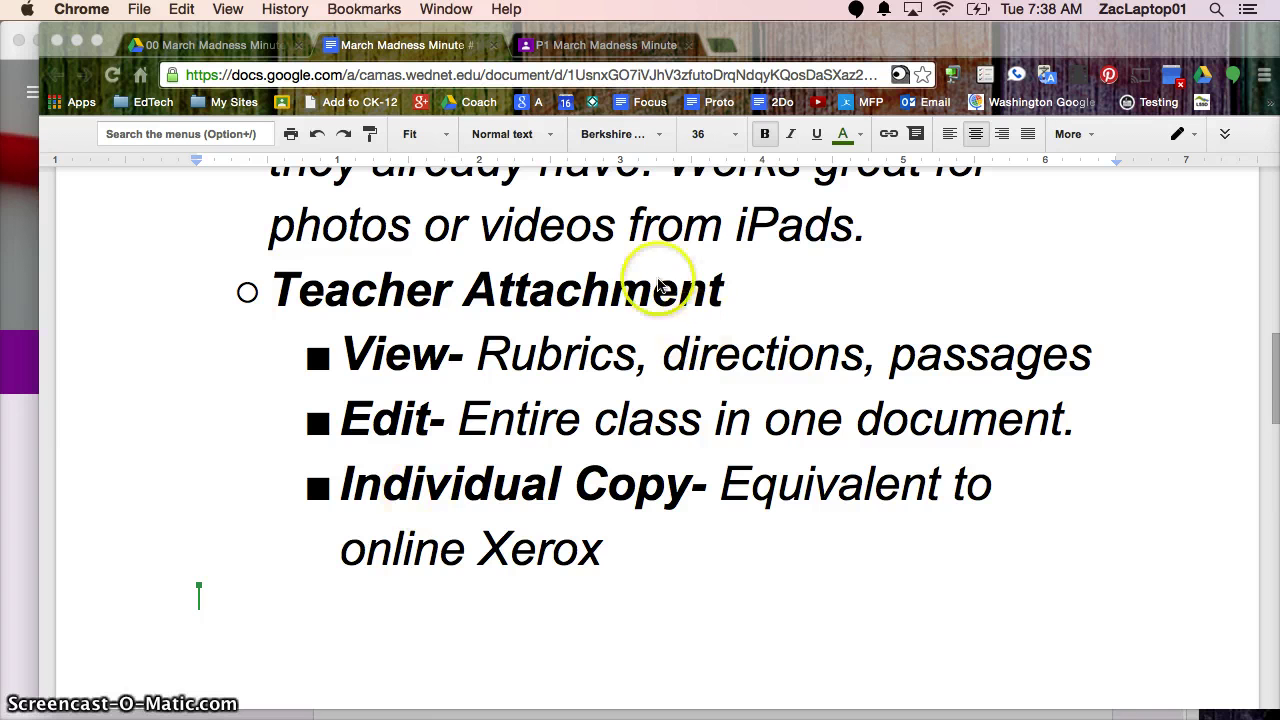
click(566, 42)
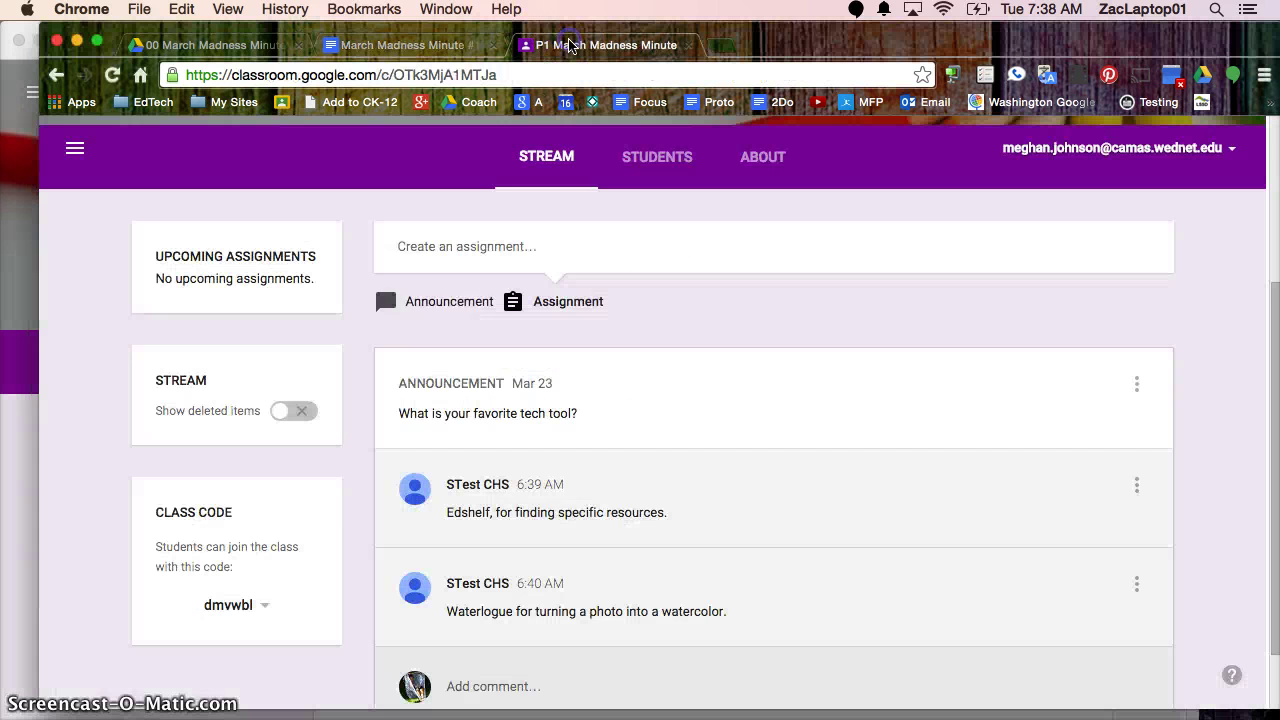
scroll(466, 323, up, 2)
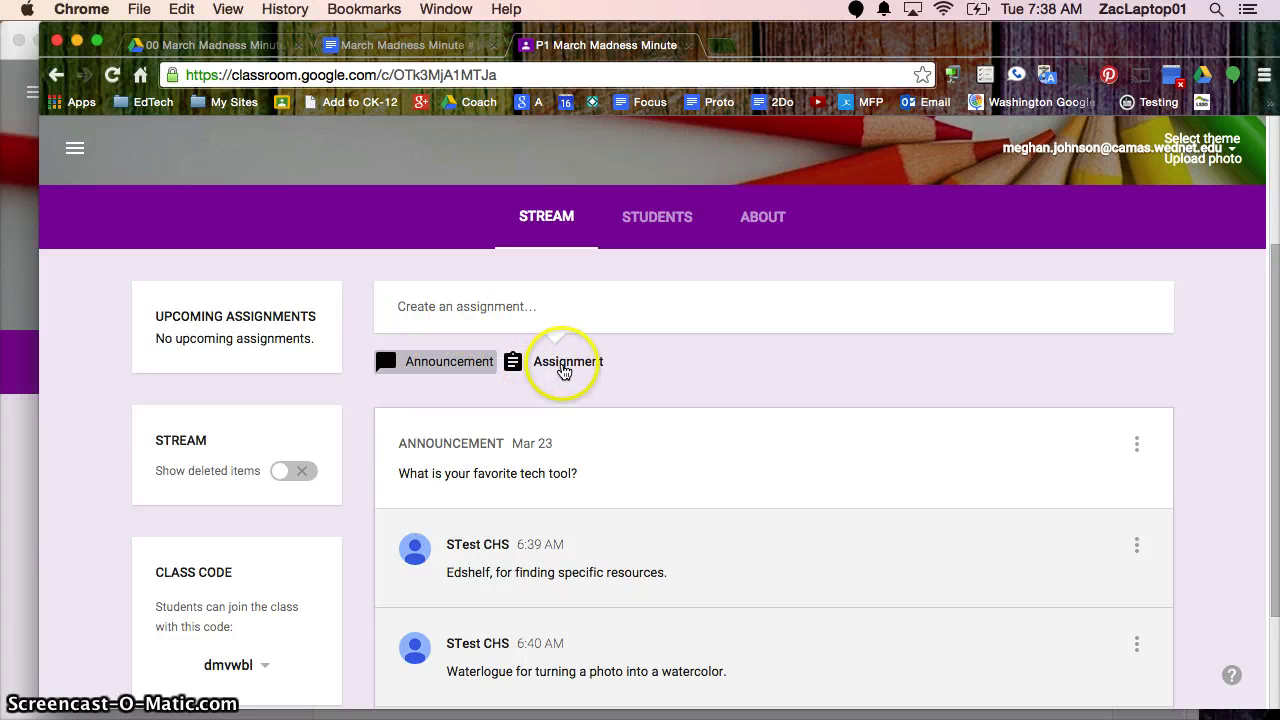
click(564, 366)
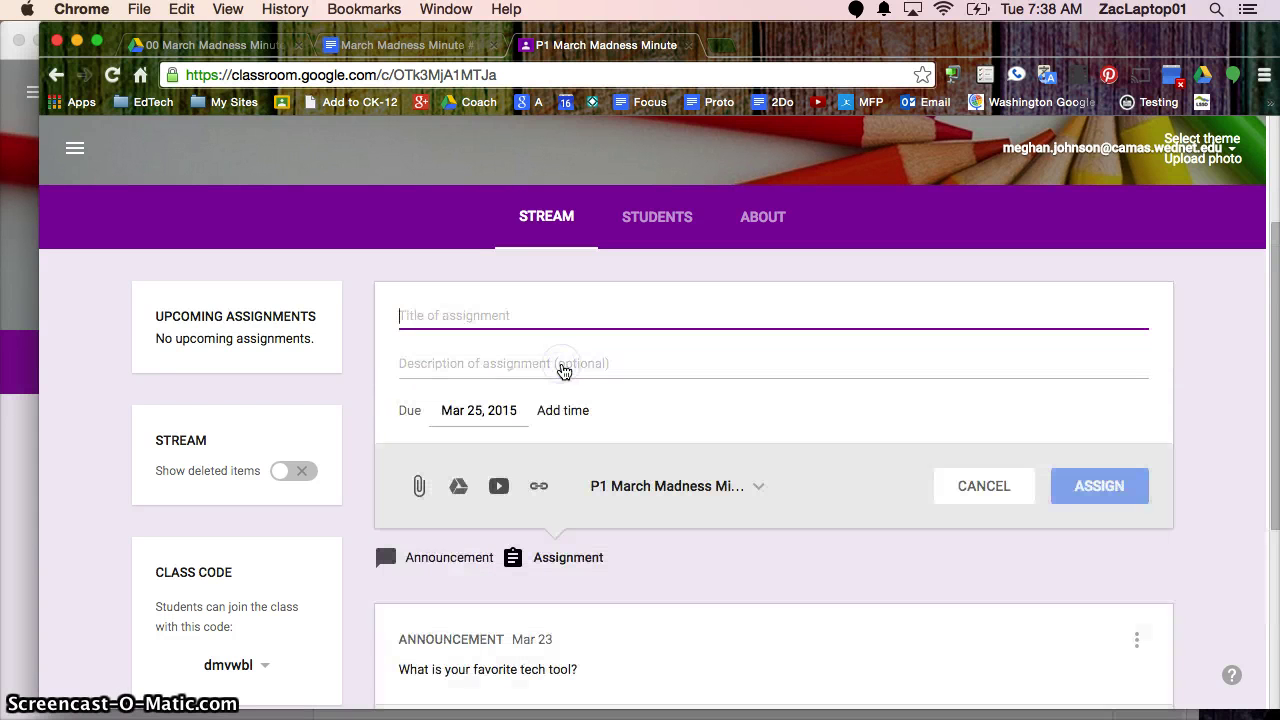
Title the assignment 'Colony Project Signup' and set it due Mar 24, 2015 with no time.
click(491, 313)
text(Colony Pr)
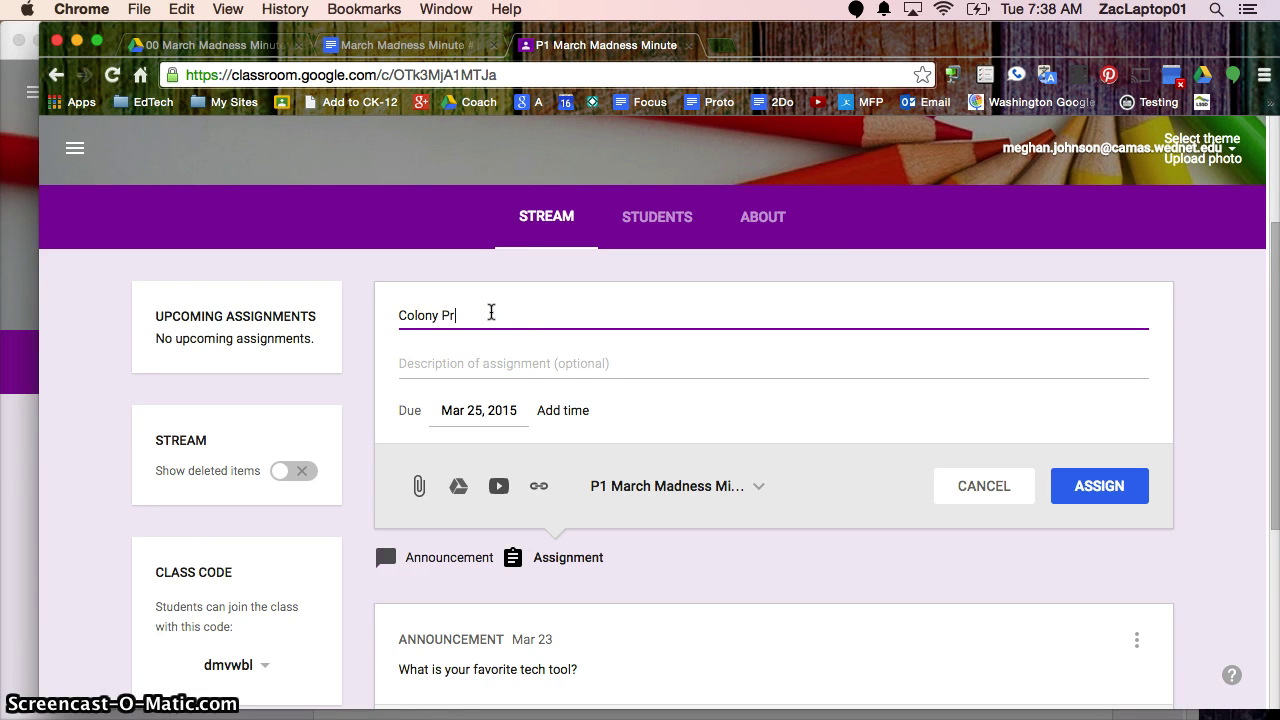
text(oject Signup)
click(537, 365)
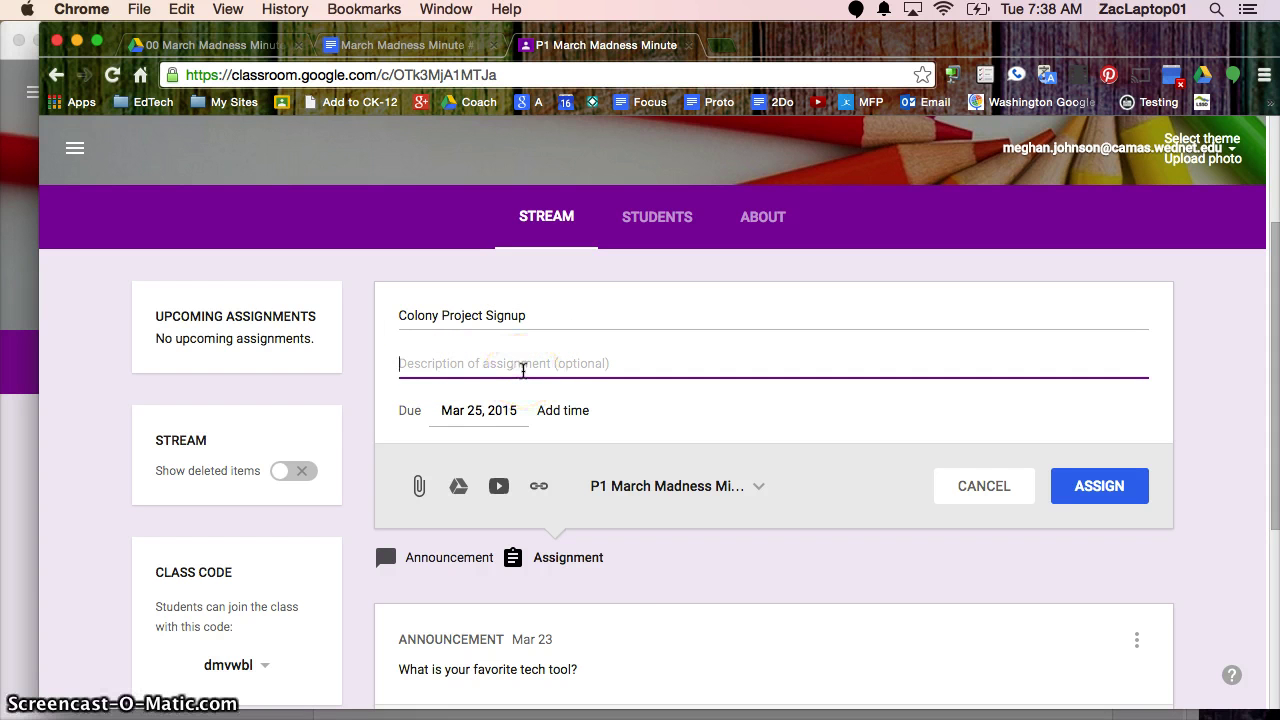
click(465, 410)
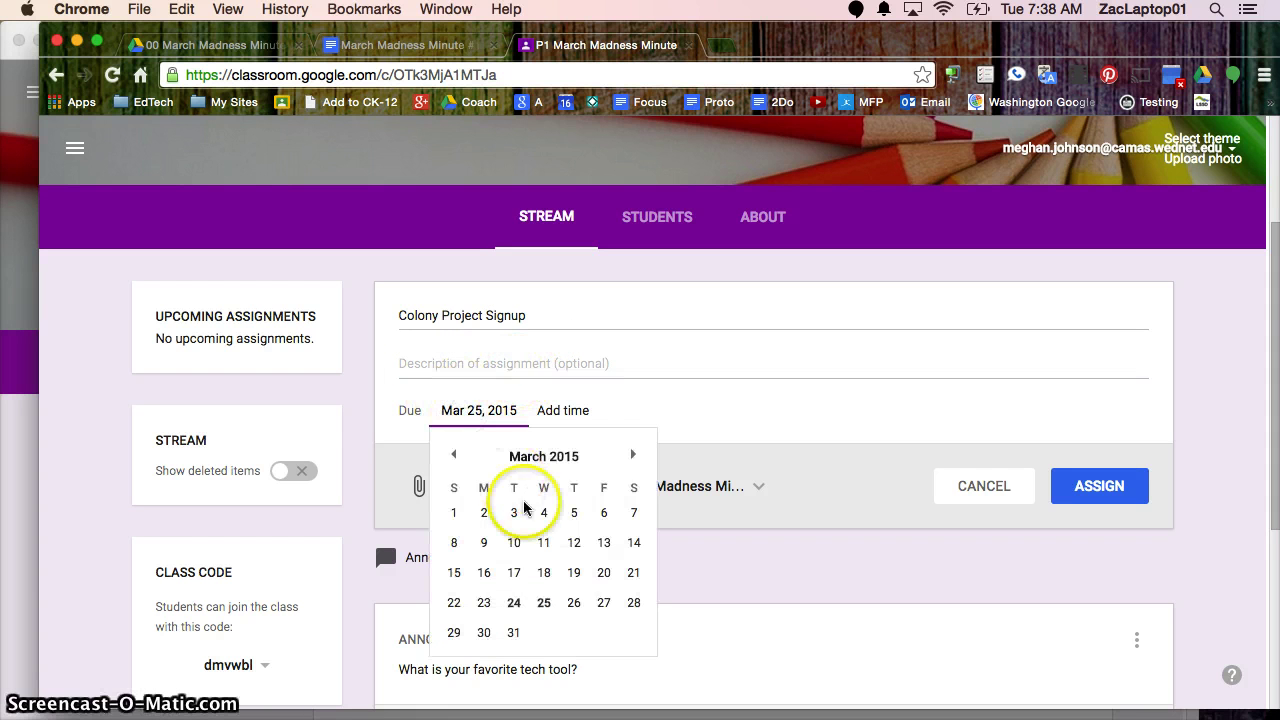
click(514, 602)
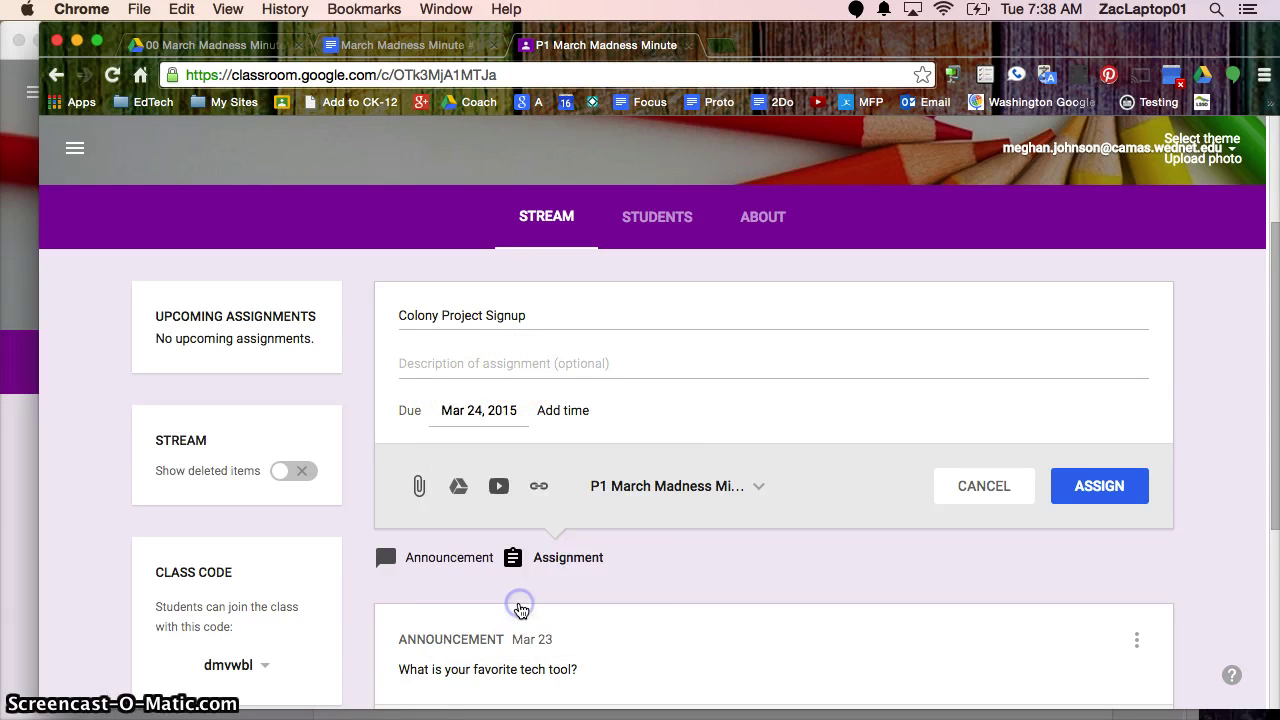
click(570, 414)
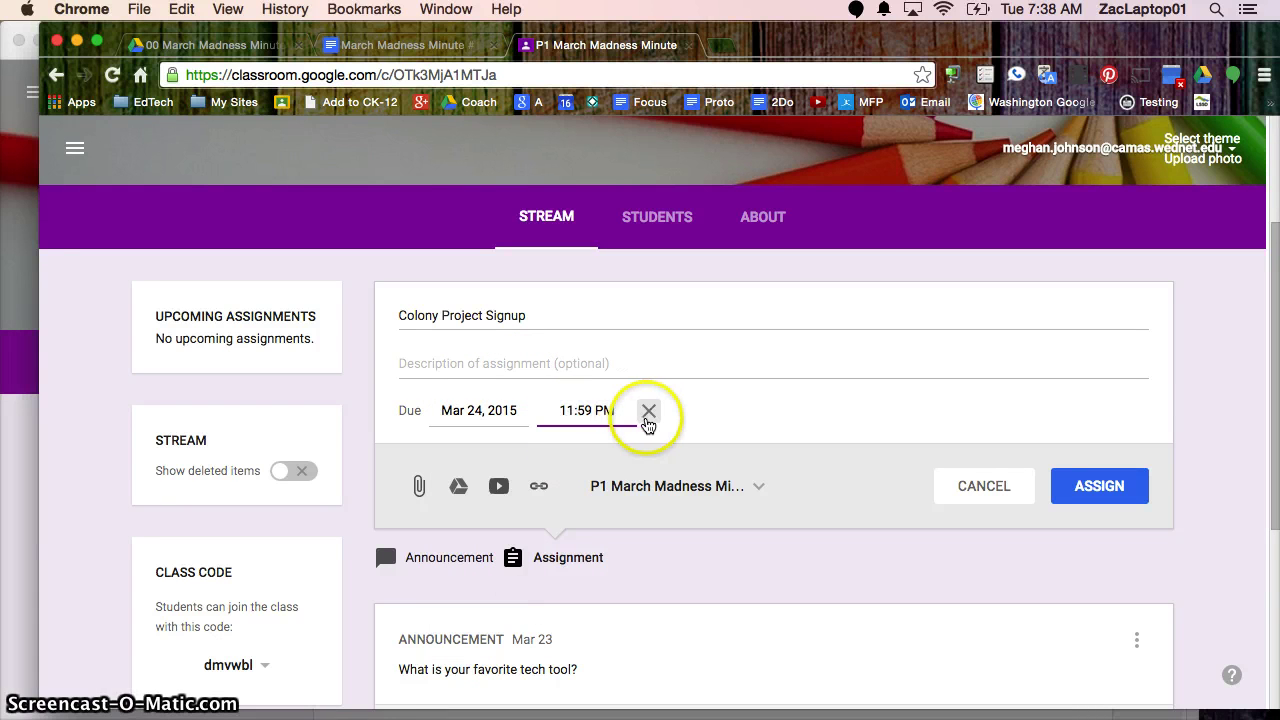
click(648, 414)
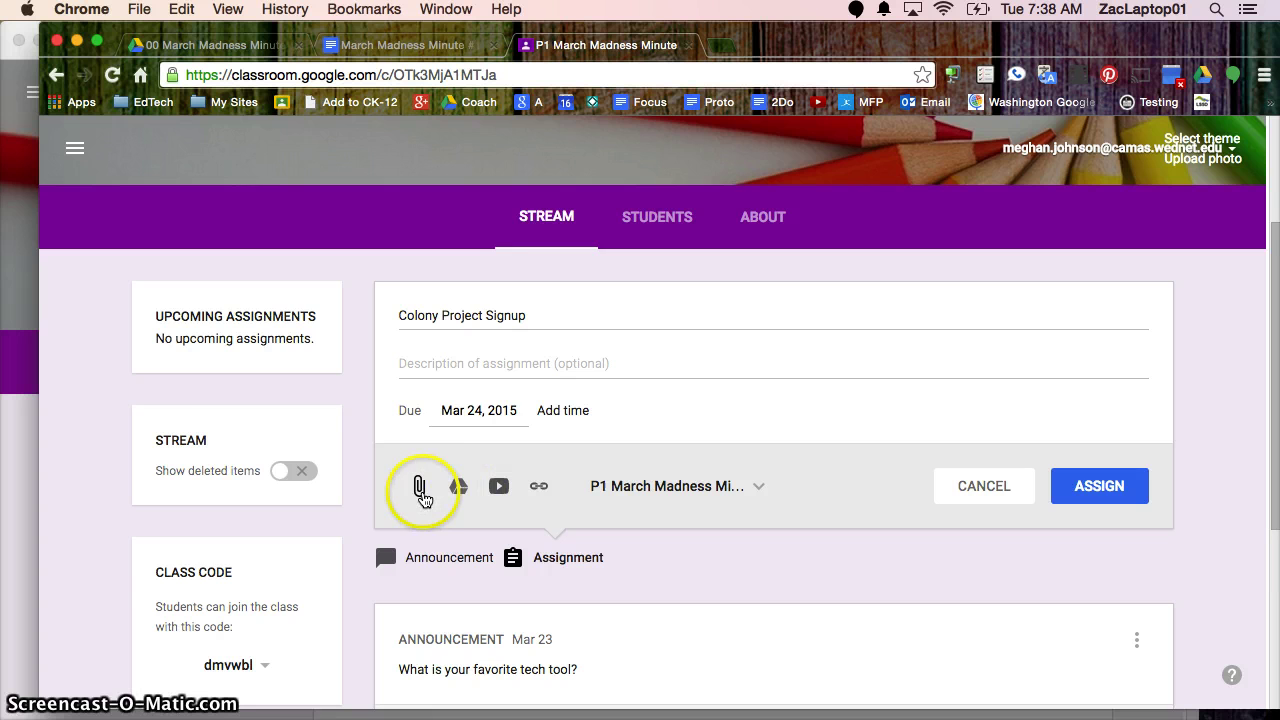
Attach the Colony Signup document from Google Drive, found by searching 'colo'.
click(460, 490)
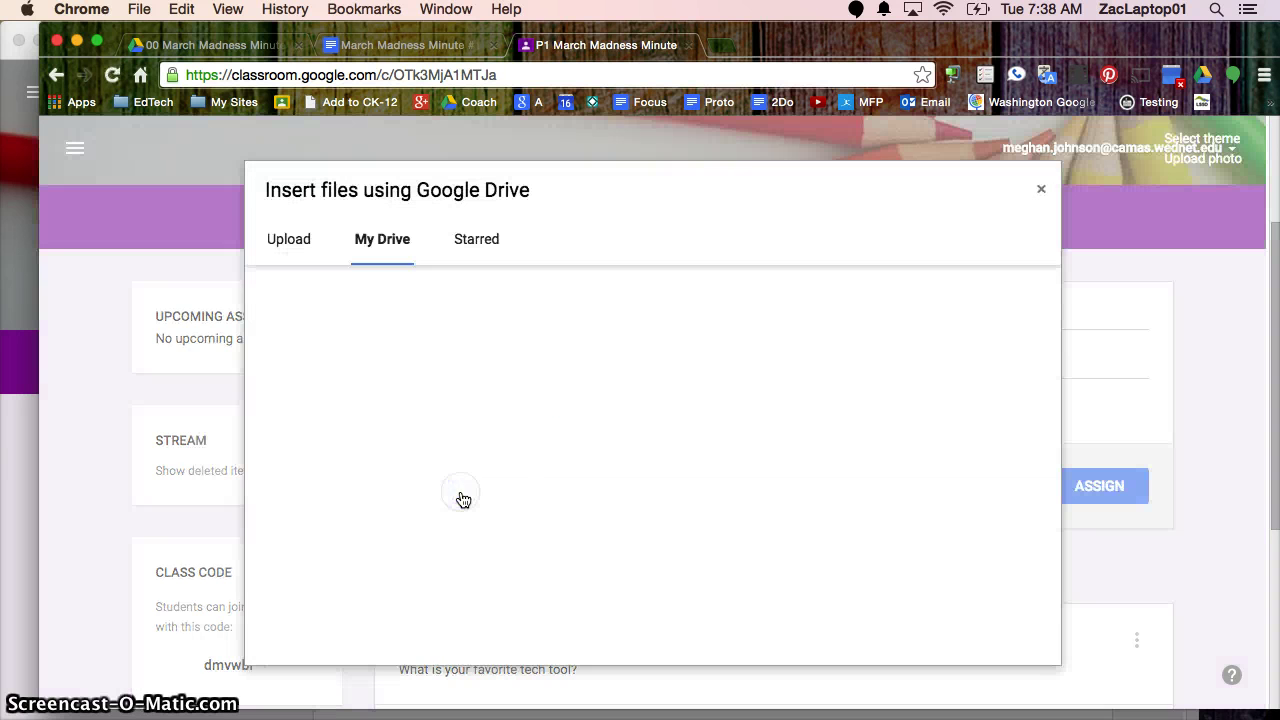
click(417, 298)
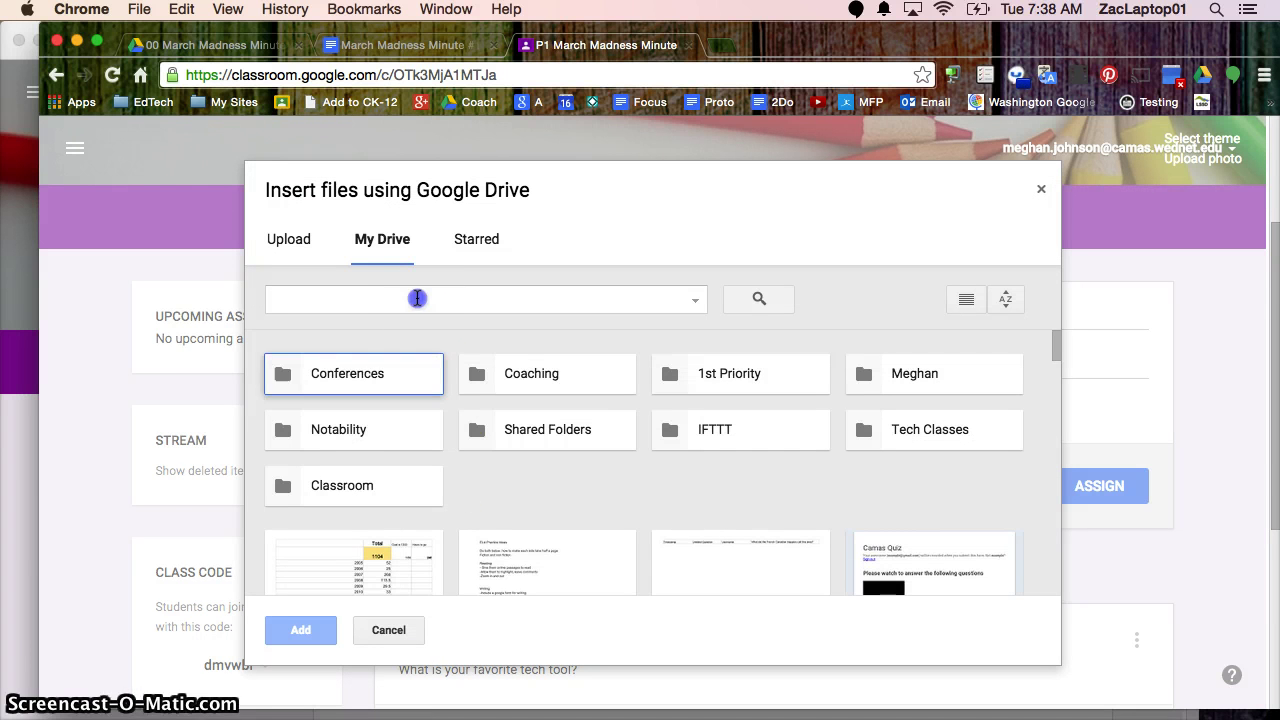
text(colony)
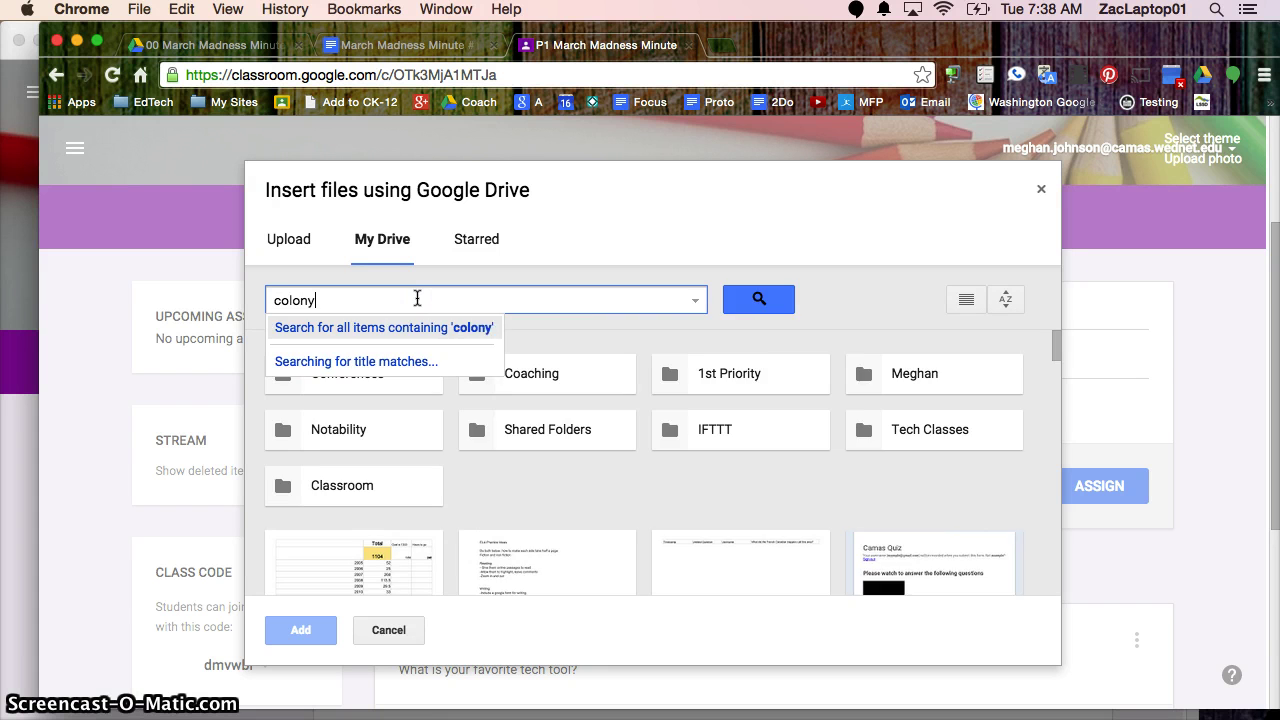
key(Return)
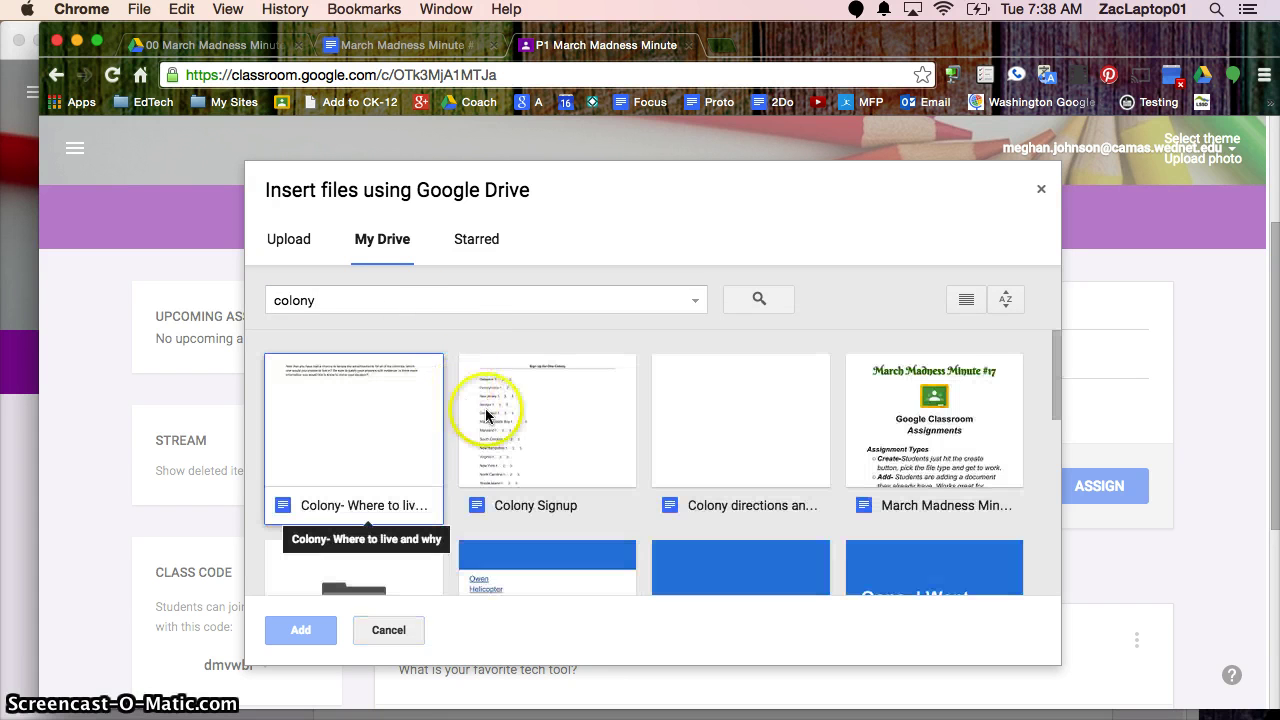
click(538, 440)
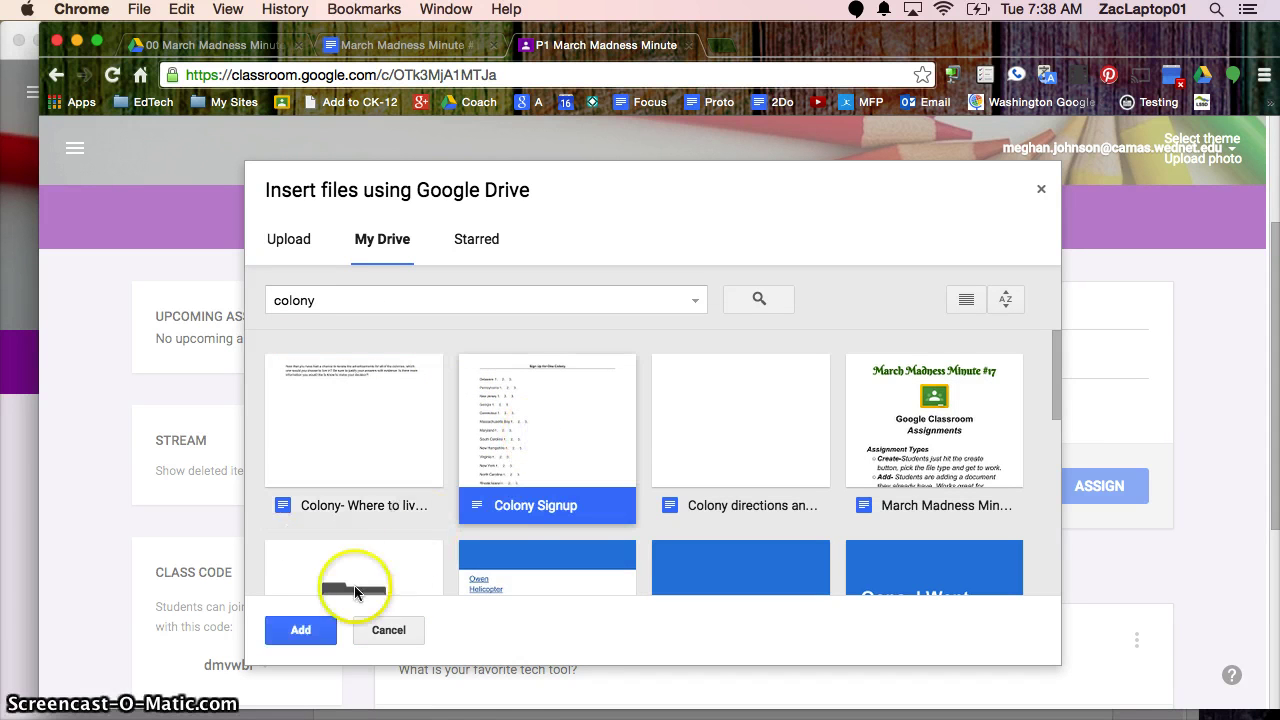
click(301, 629)
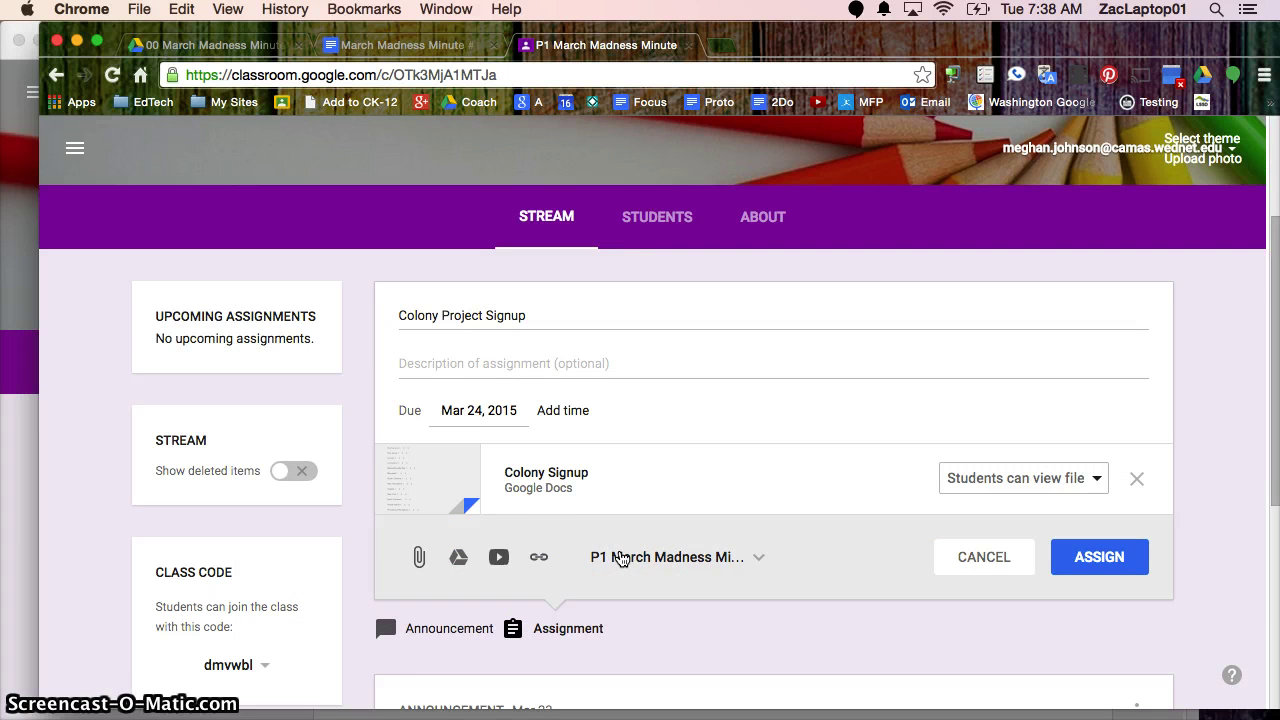
Keep P1 March Madness Minute as the only class receiving the assignment.
click(620, 557)
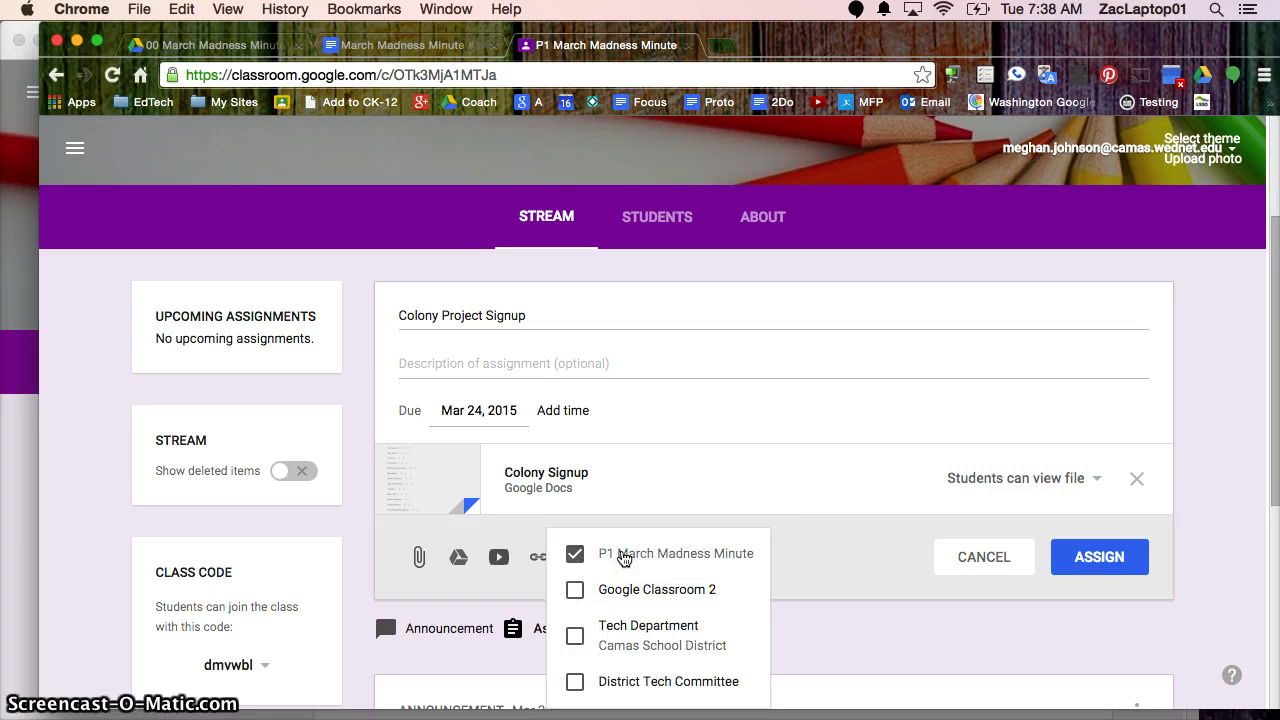
click(575, 589)
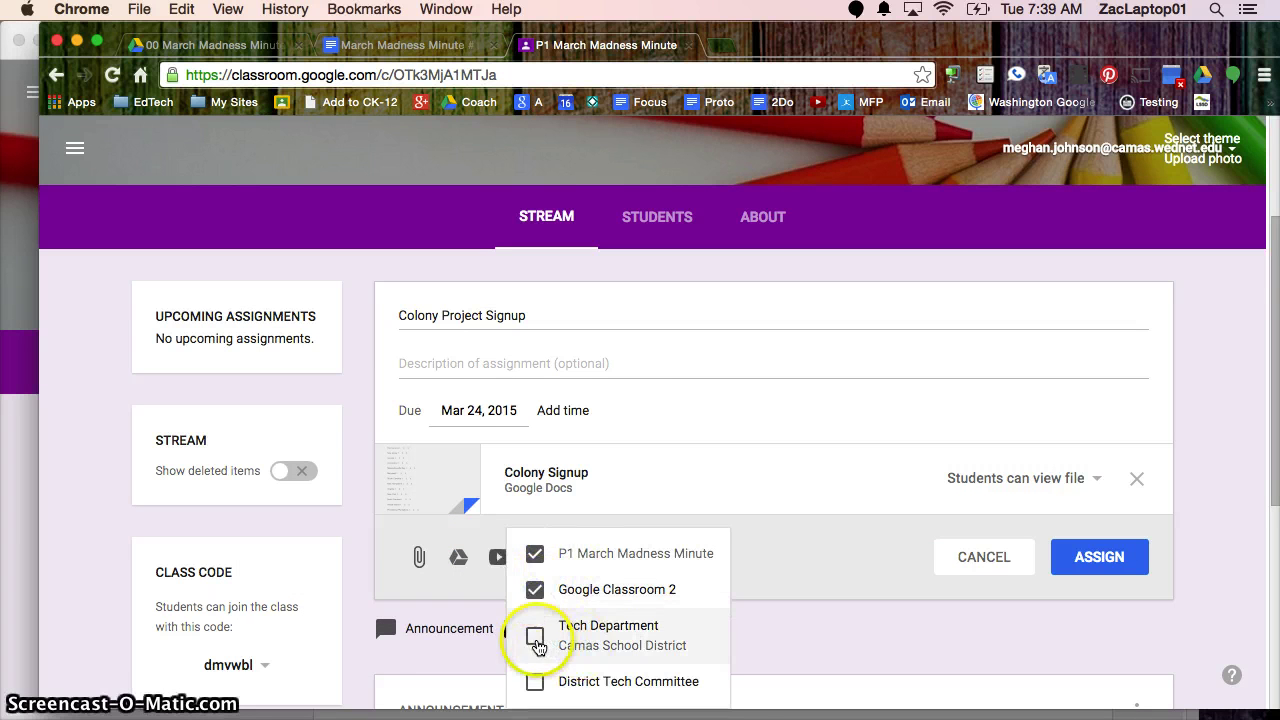
click(536, 640)
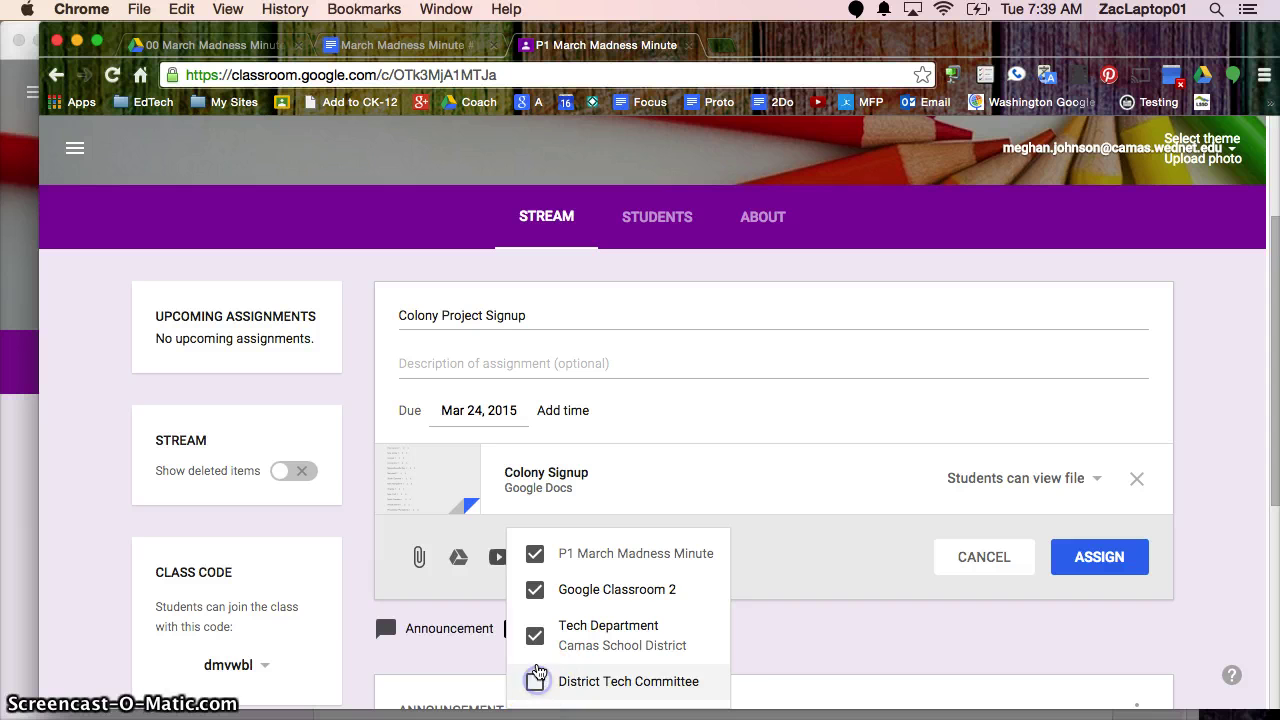
click(535, 636)
click(535, 590)
click(857, 568)
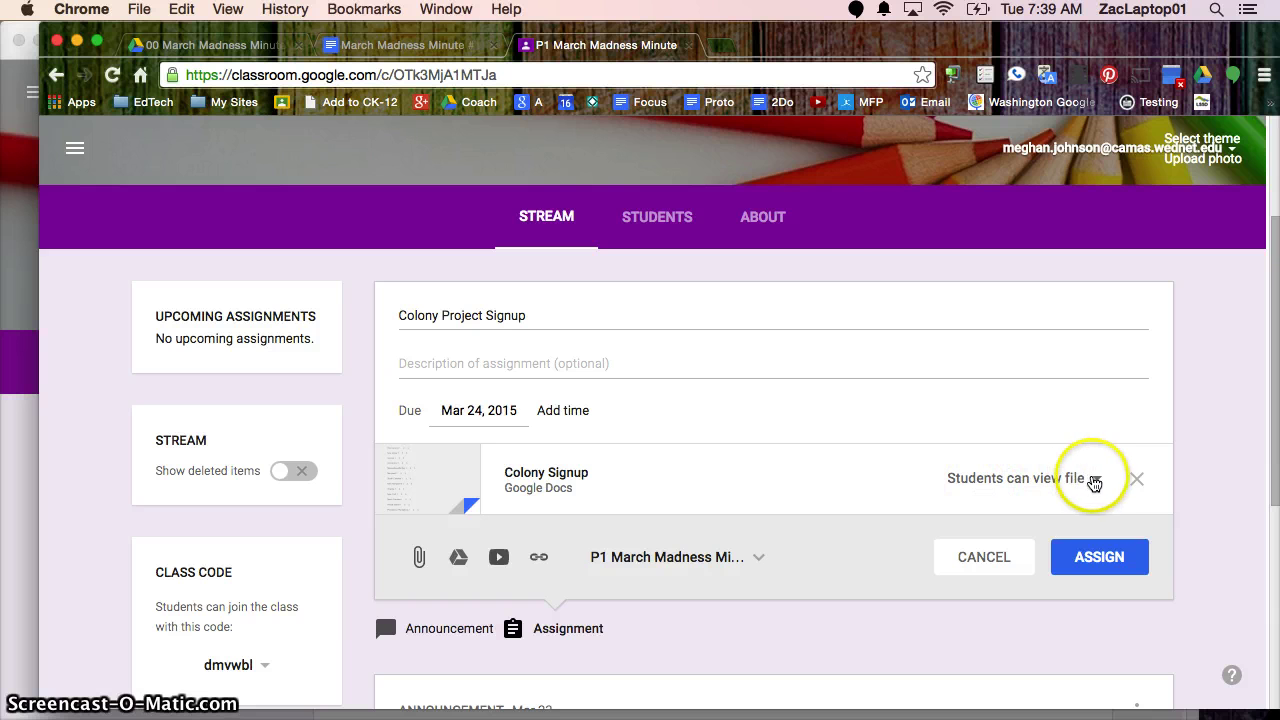
Let students edit Colony Signup, assign the post, and switch to the student's window.
click(1095, 479)
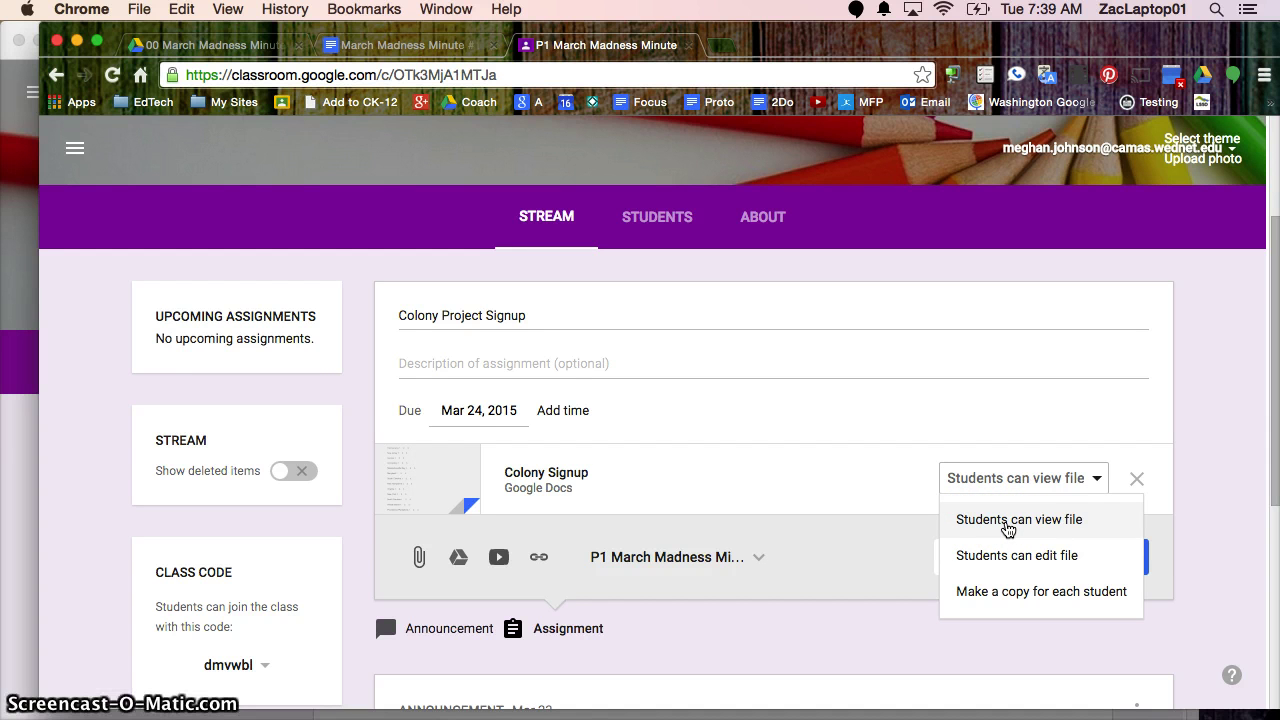
click(990, 558)
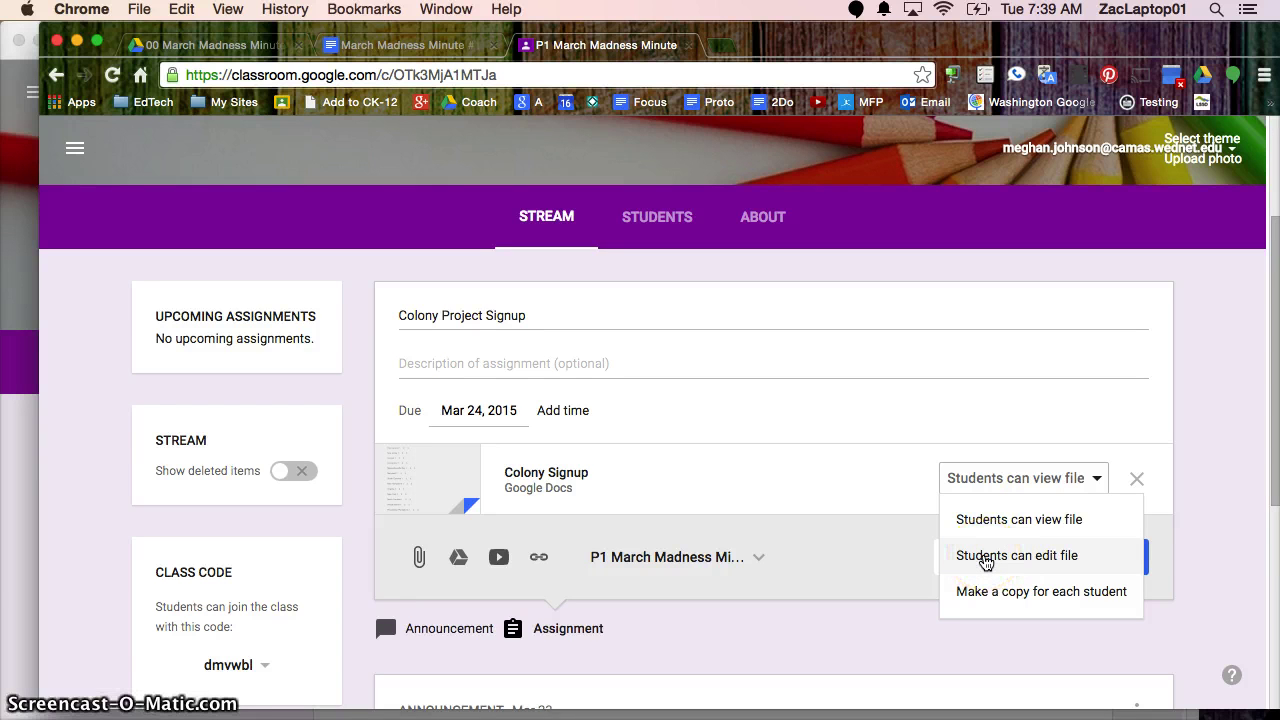
click(986, 558)
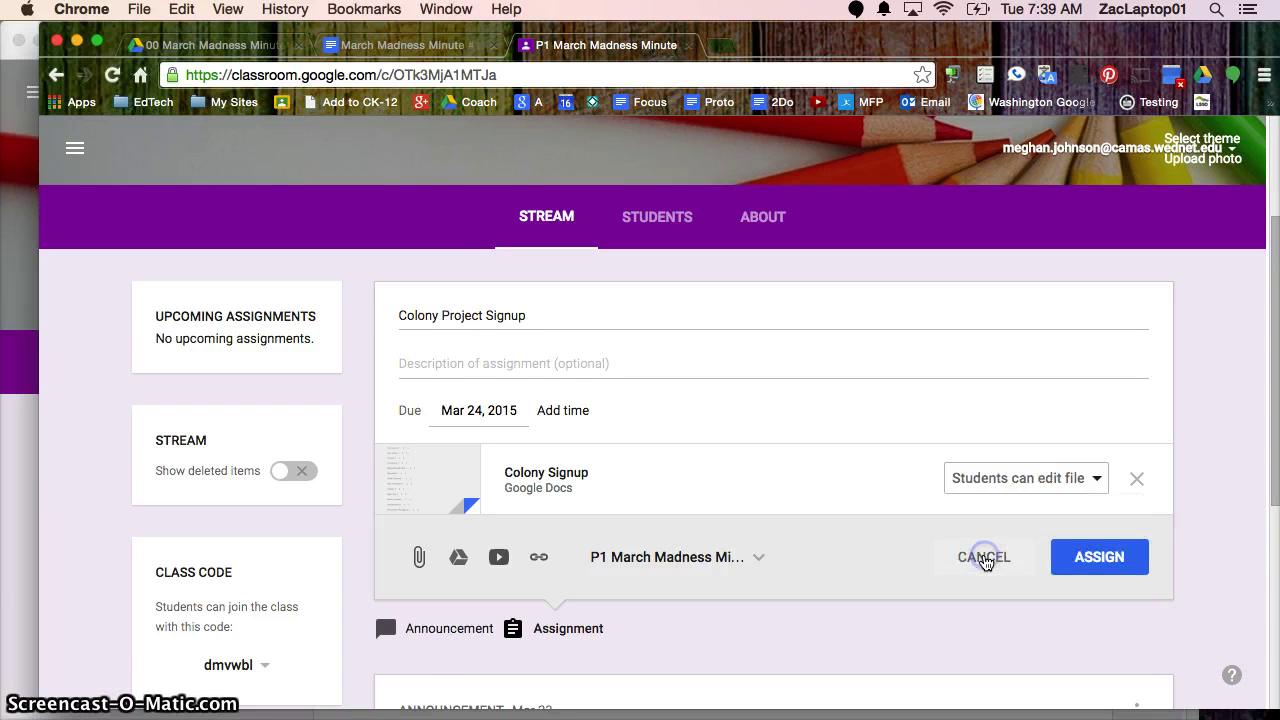
click(1094, 563)
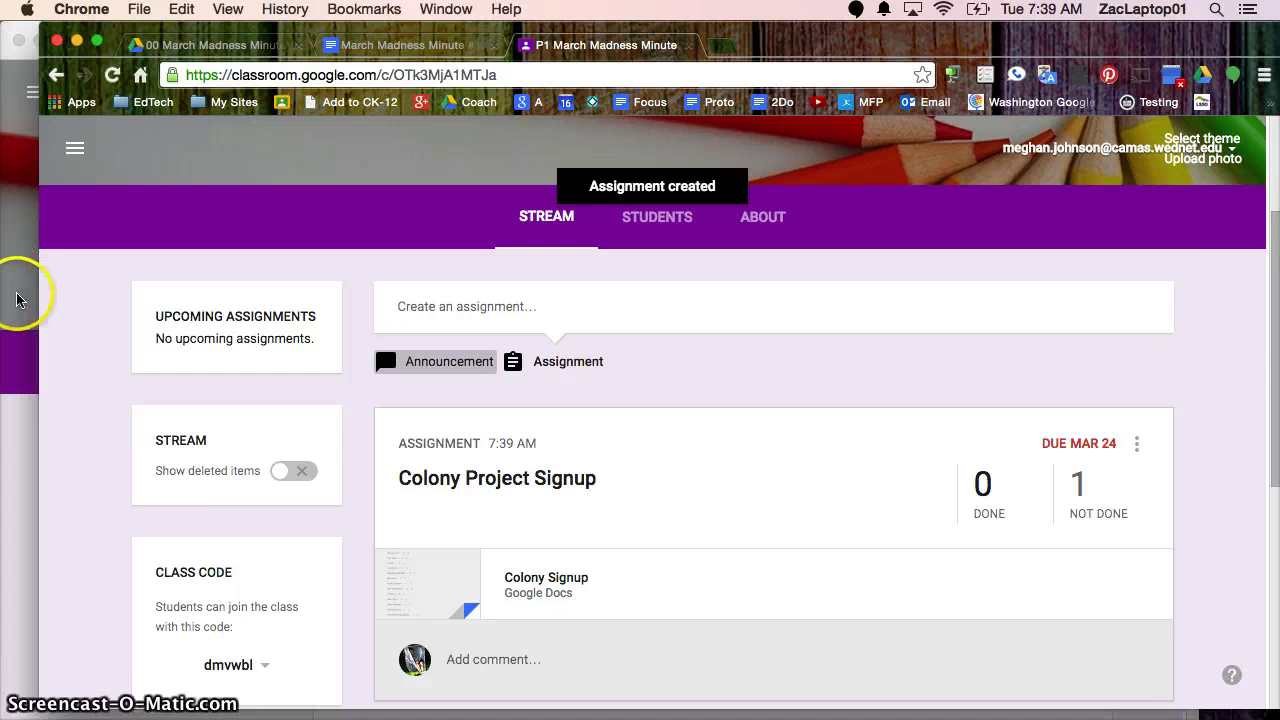
click(17, 296)
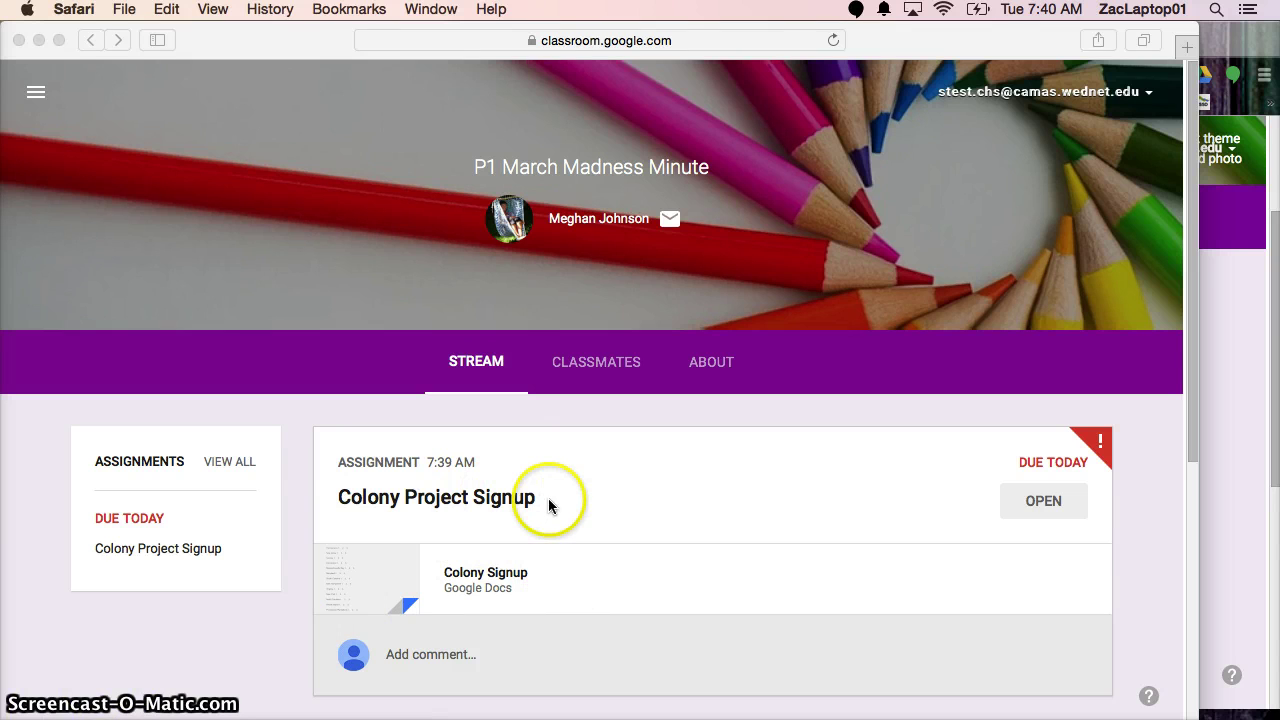
As the student, open the Colony Signup document under Colony Project Signup.
scroll(543, 491, down, 1)
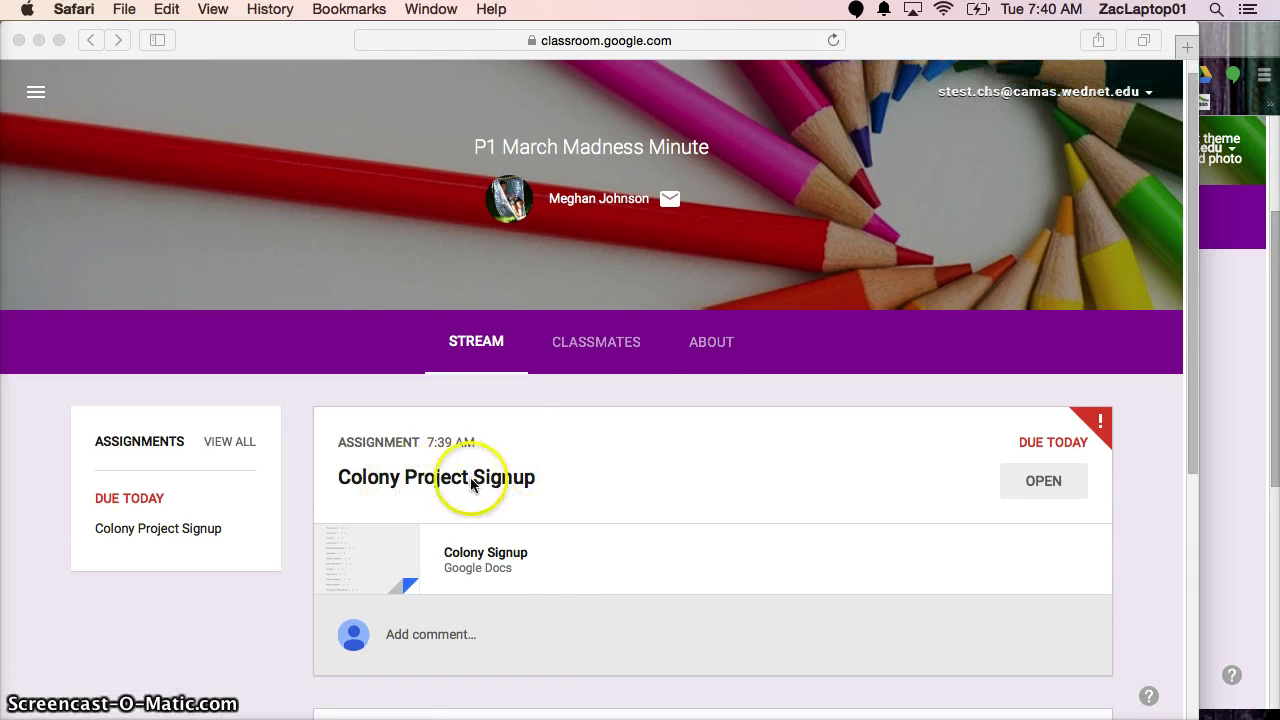
click(507, 562)
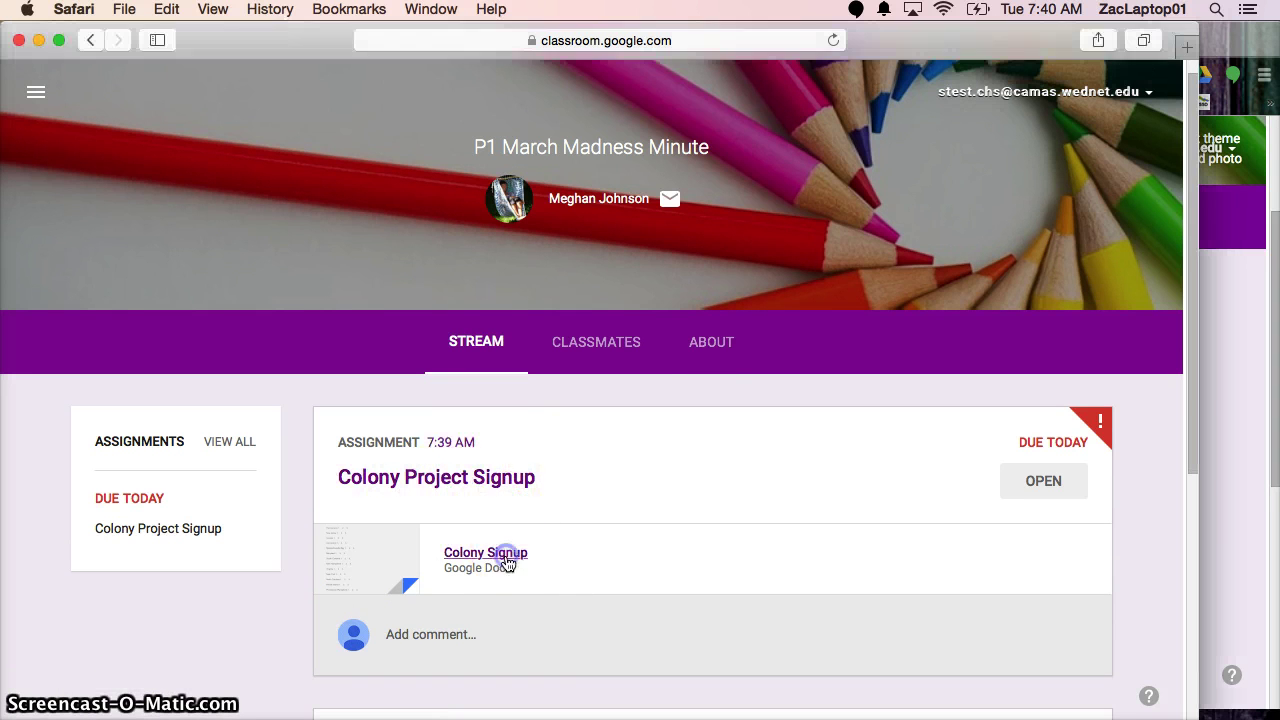
click(445, 560)
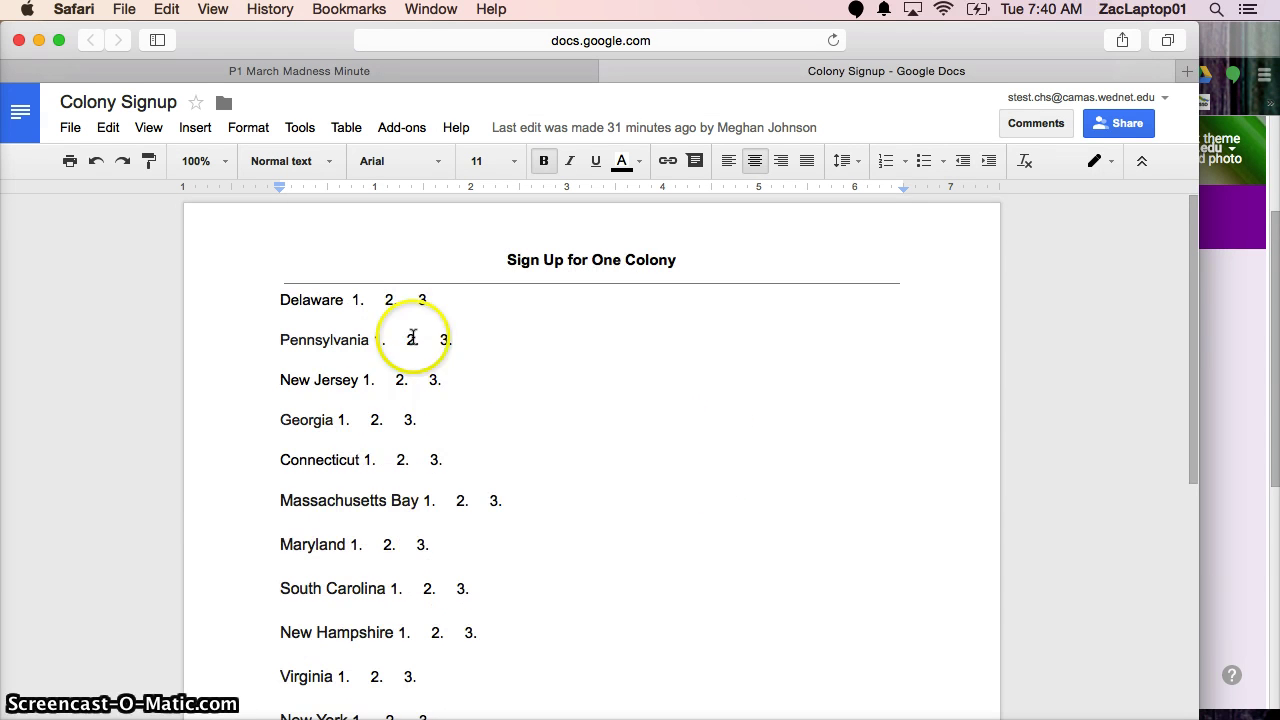
Sign 'Me' into New Jersey slot 1 of Colony Signup, then return to the teacher's window.
click(465, 343)
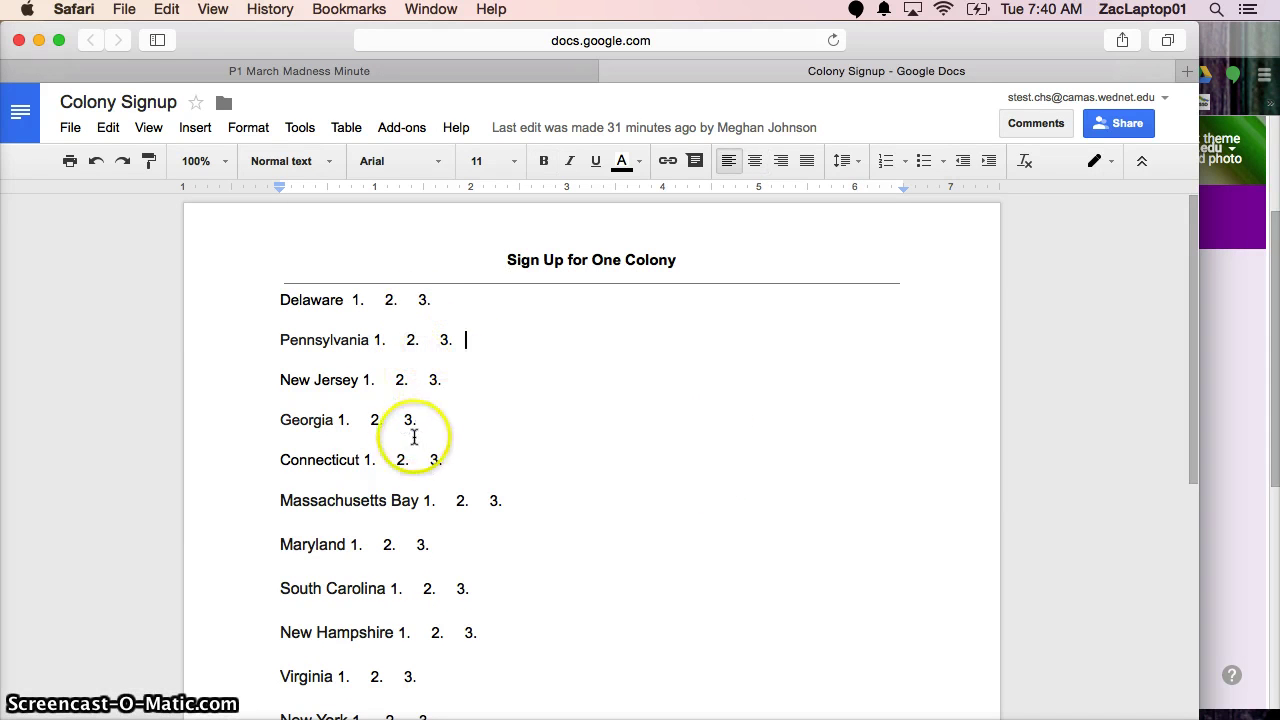
click(401, 505)
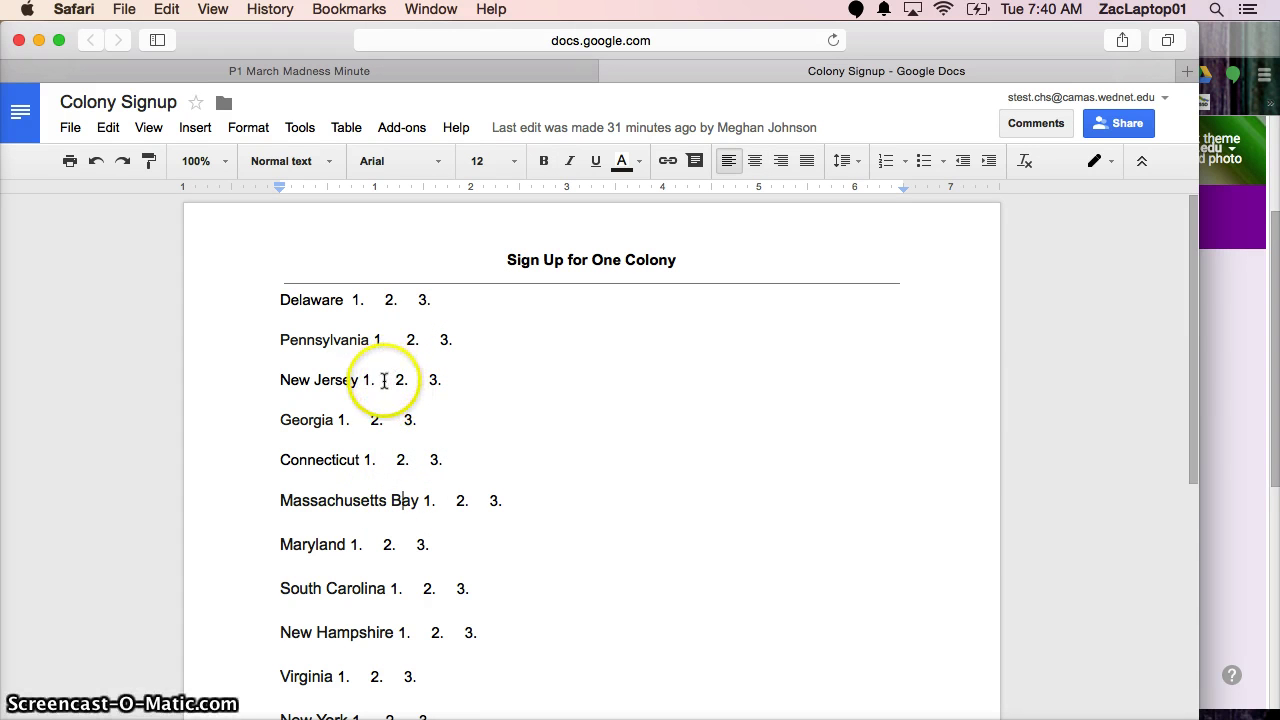
click(384, 380)
text(Meghan)
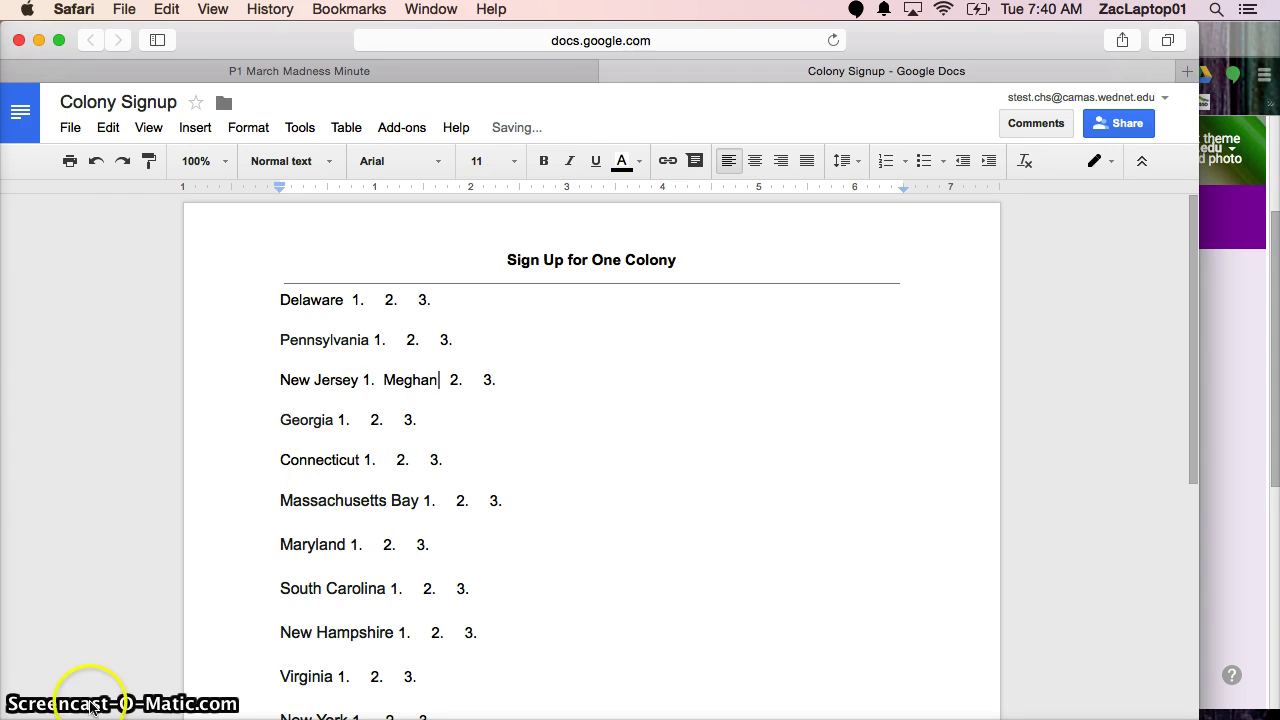
click(80, 700)
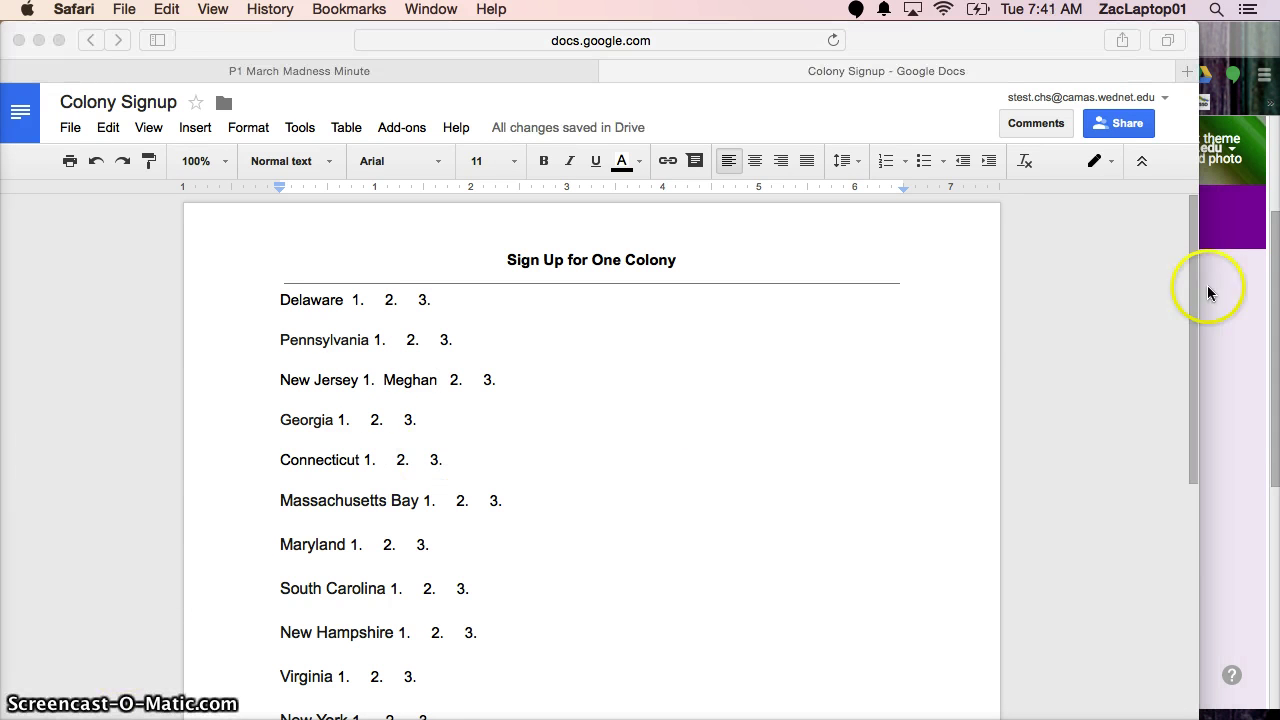
click(1235, 290)
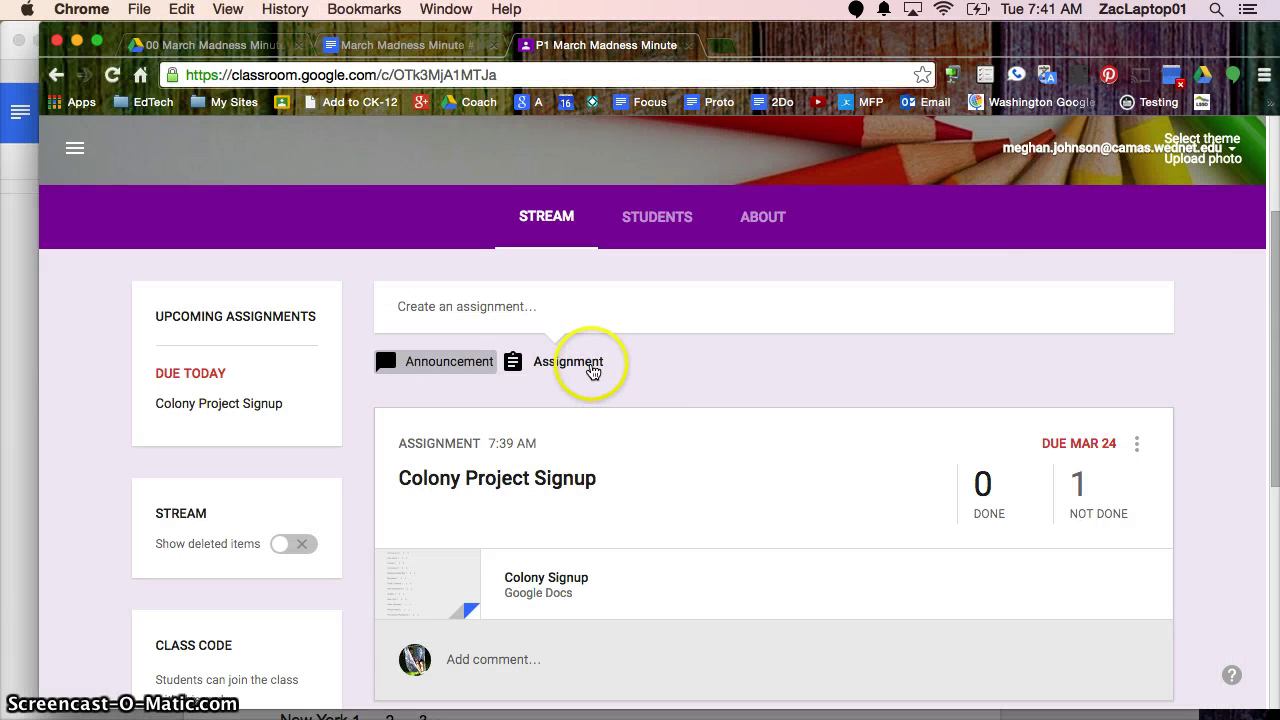
Start an assignment titled 'Pros and Cons Slideshow' instructing students to create a slide show.
click(590, 362)
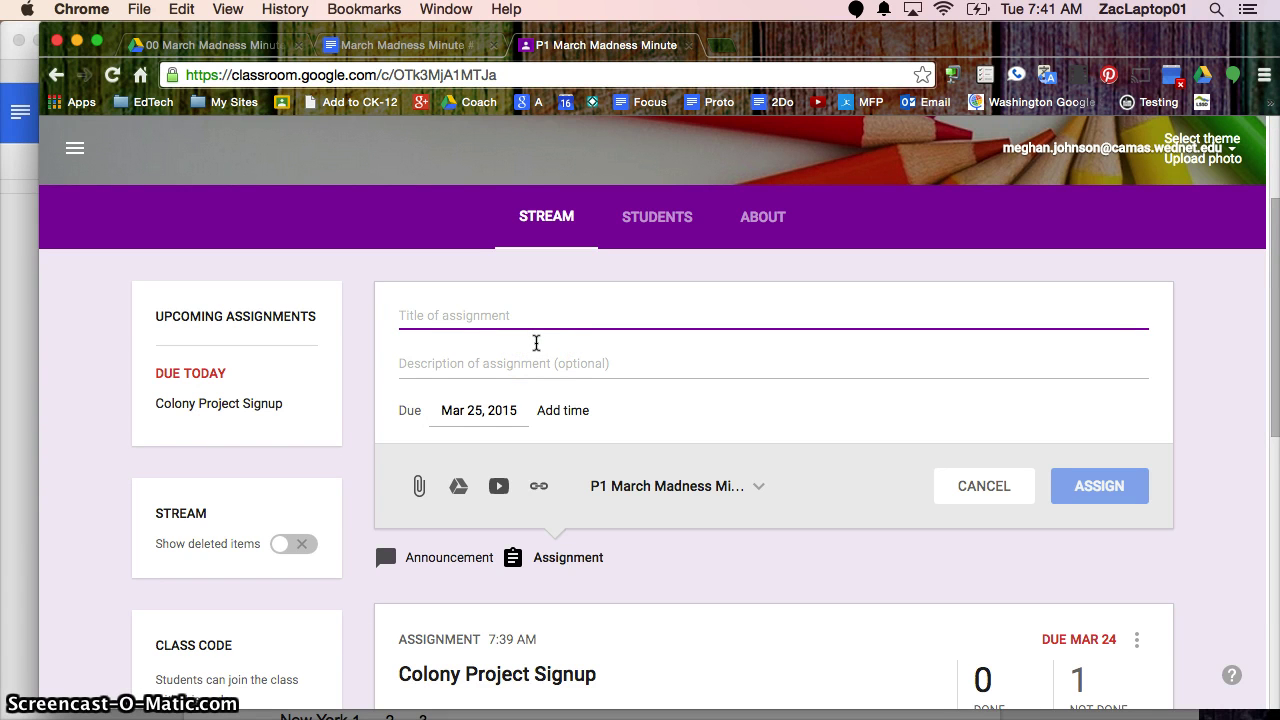
text(Pros and Con)
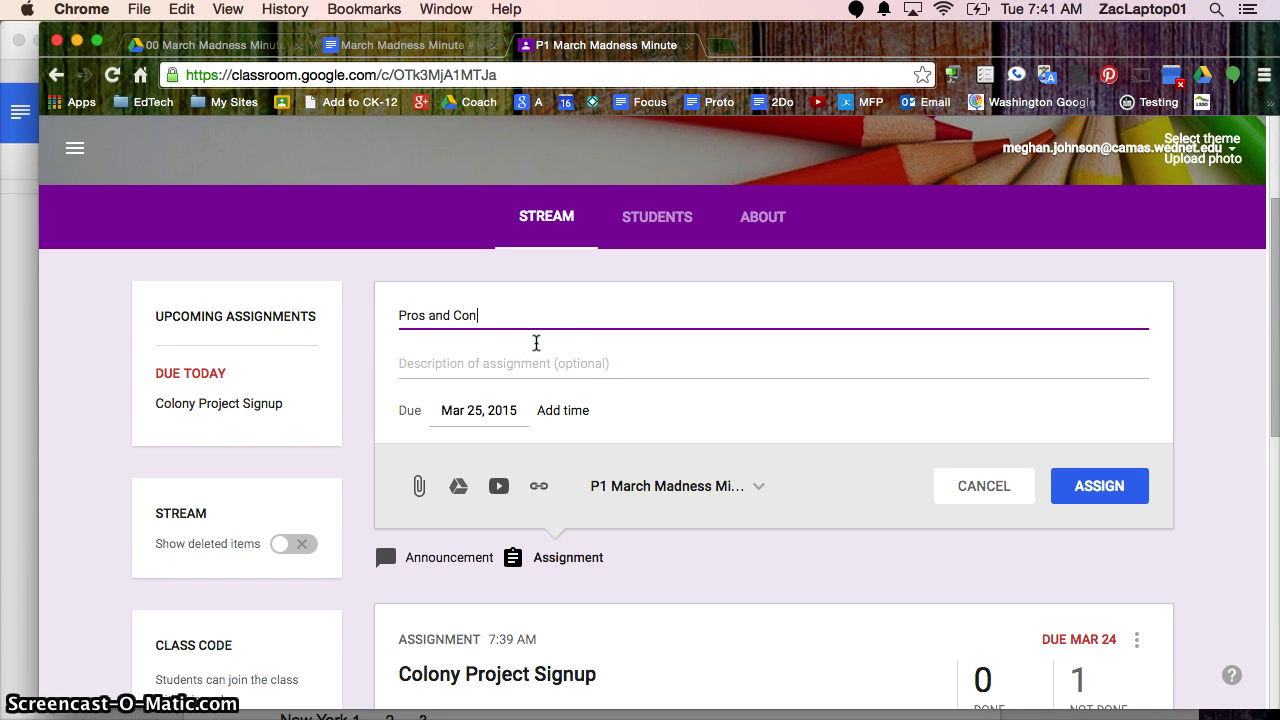
text(s Alideshow)
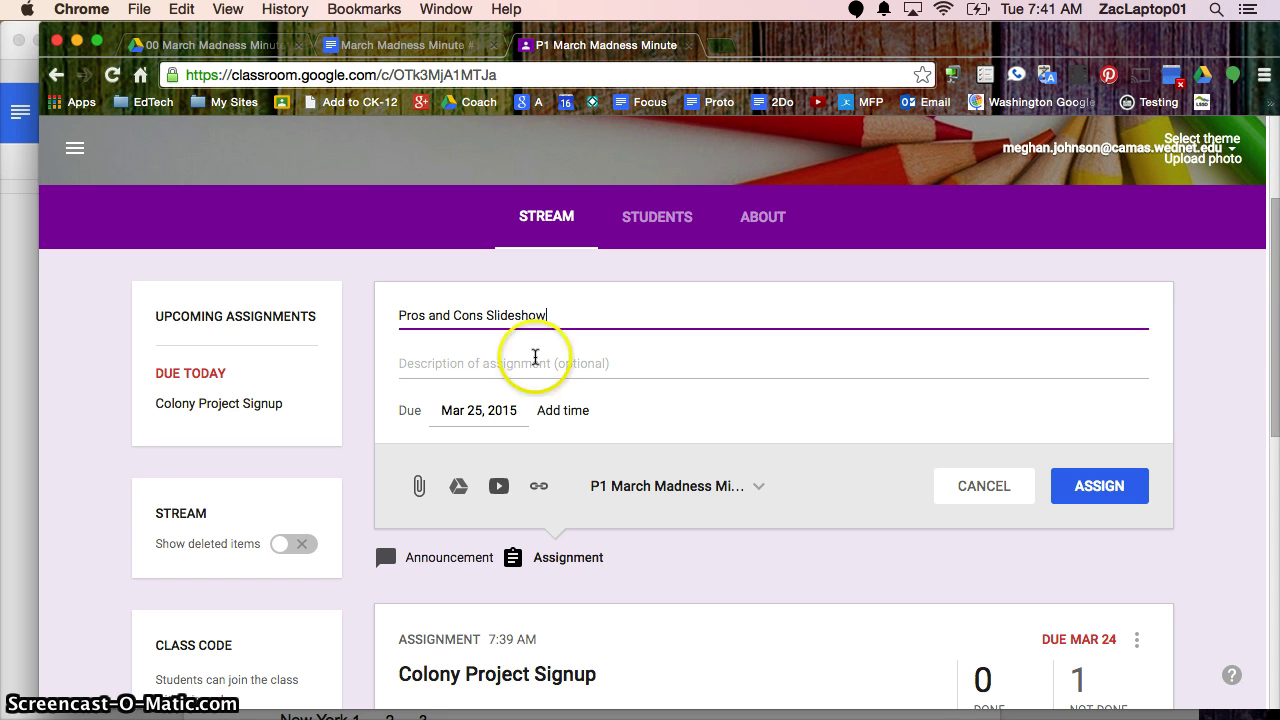
click(528, 370)
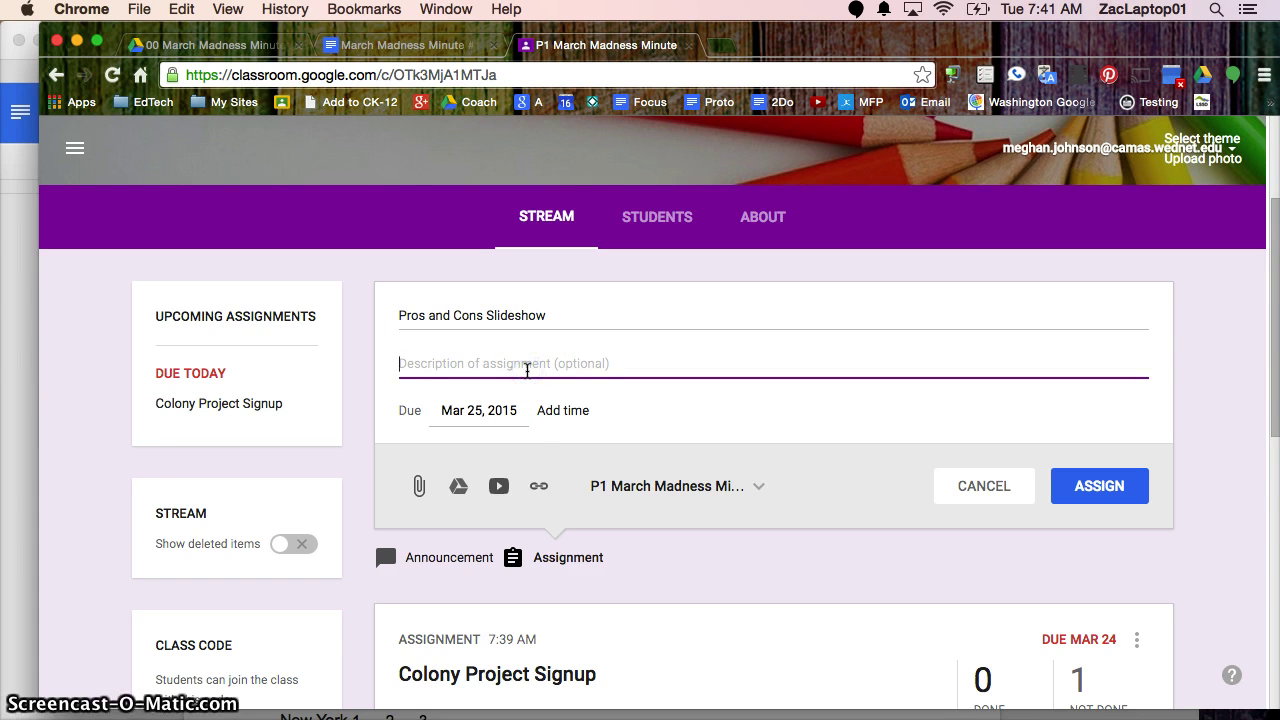
text(Please CREATE a s)
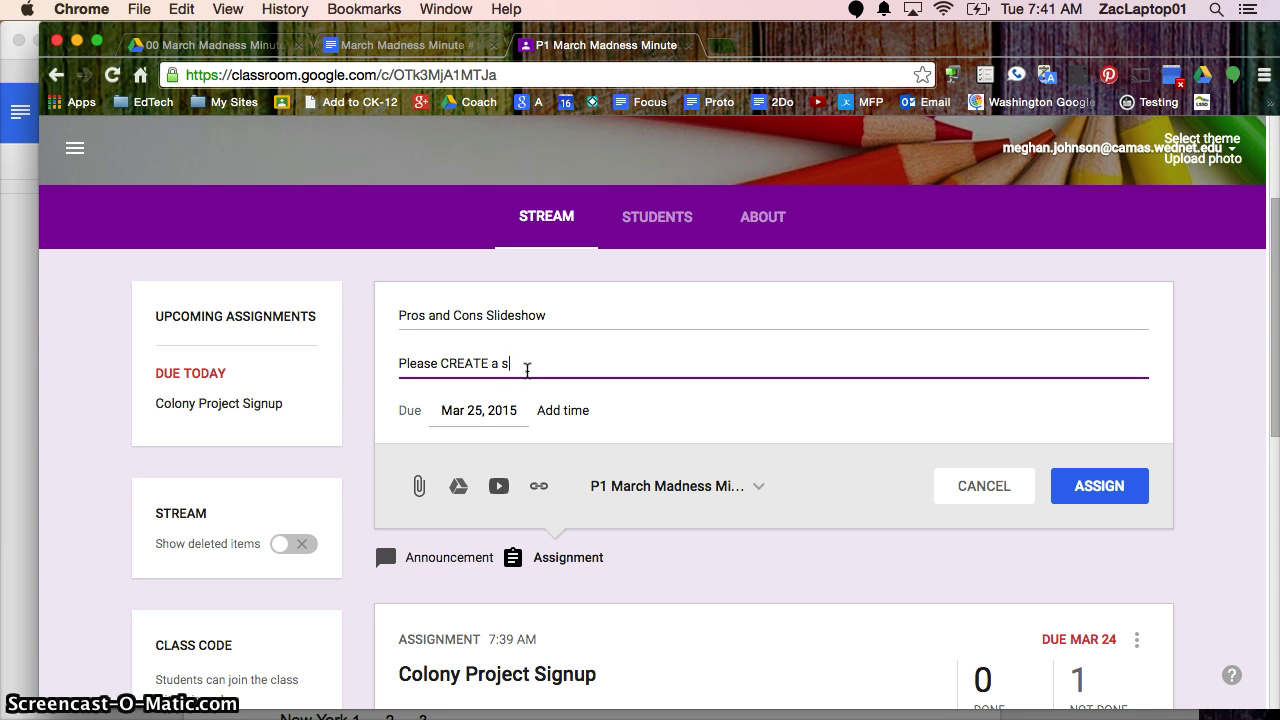
text(lide show)
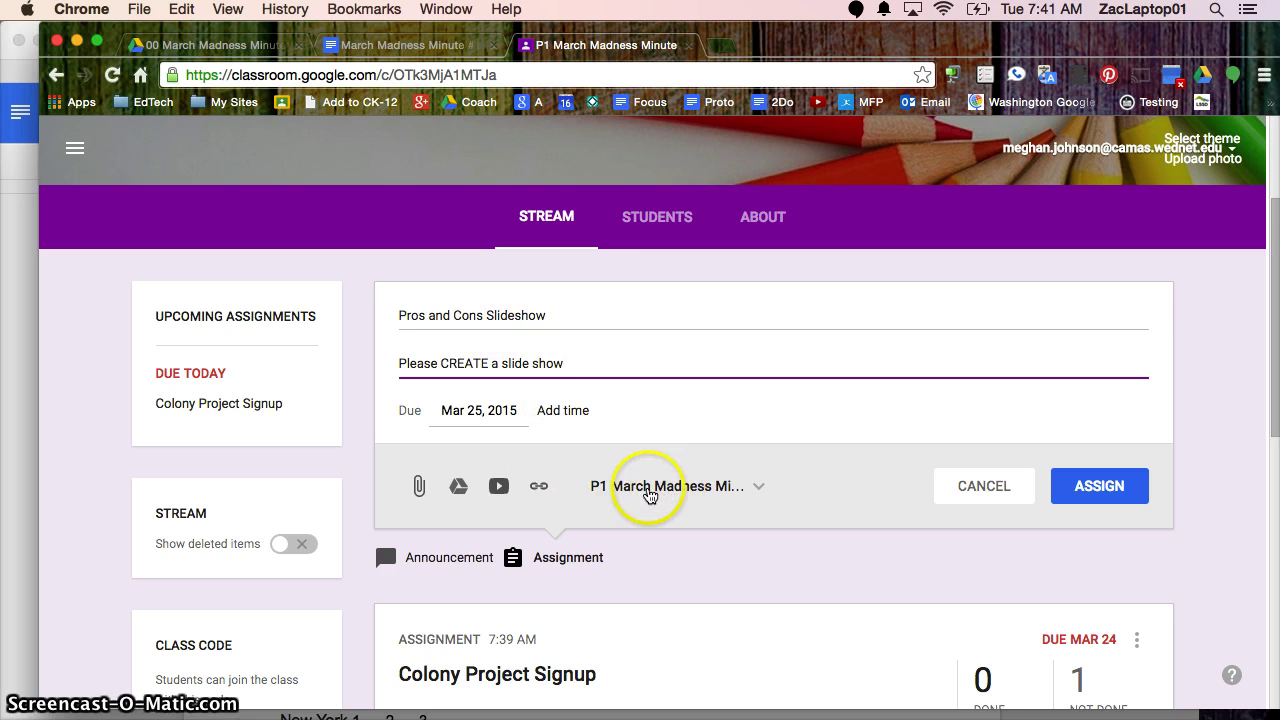
Set its due date to Mar 31, 2015 and post it.
click(500, 410)
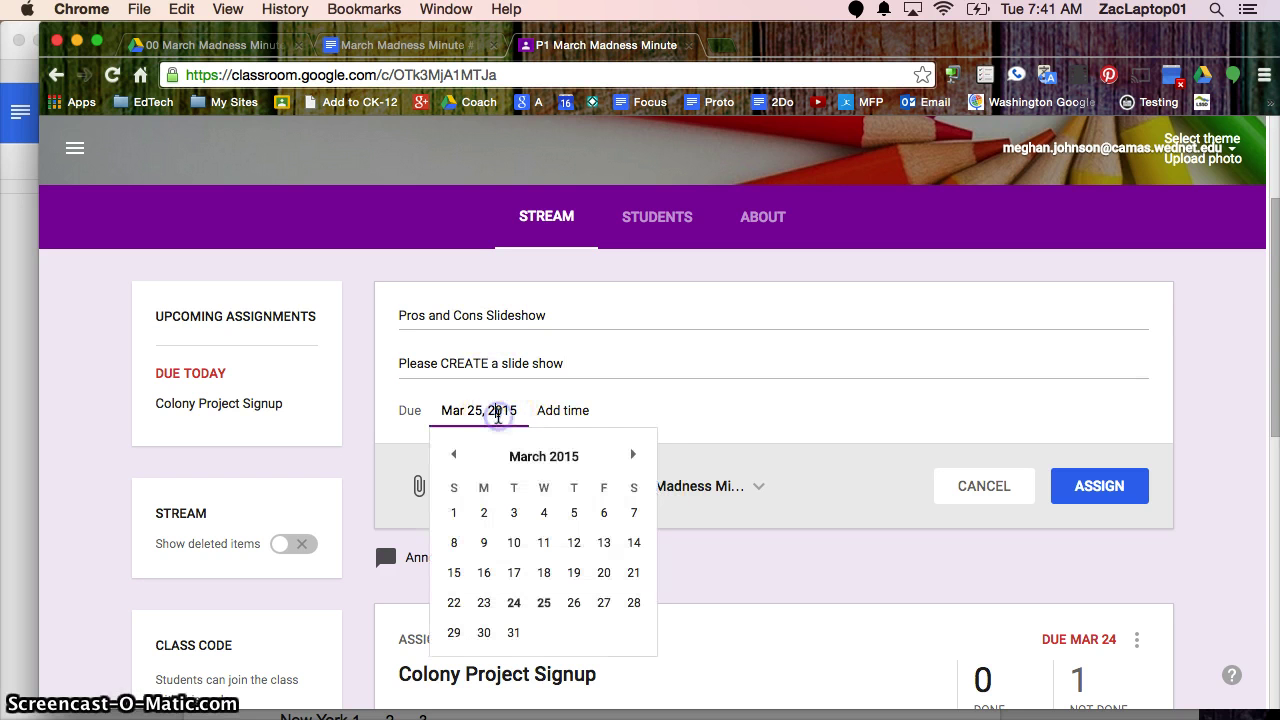
click(514, 632)
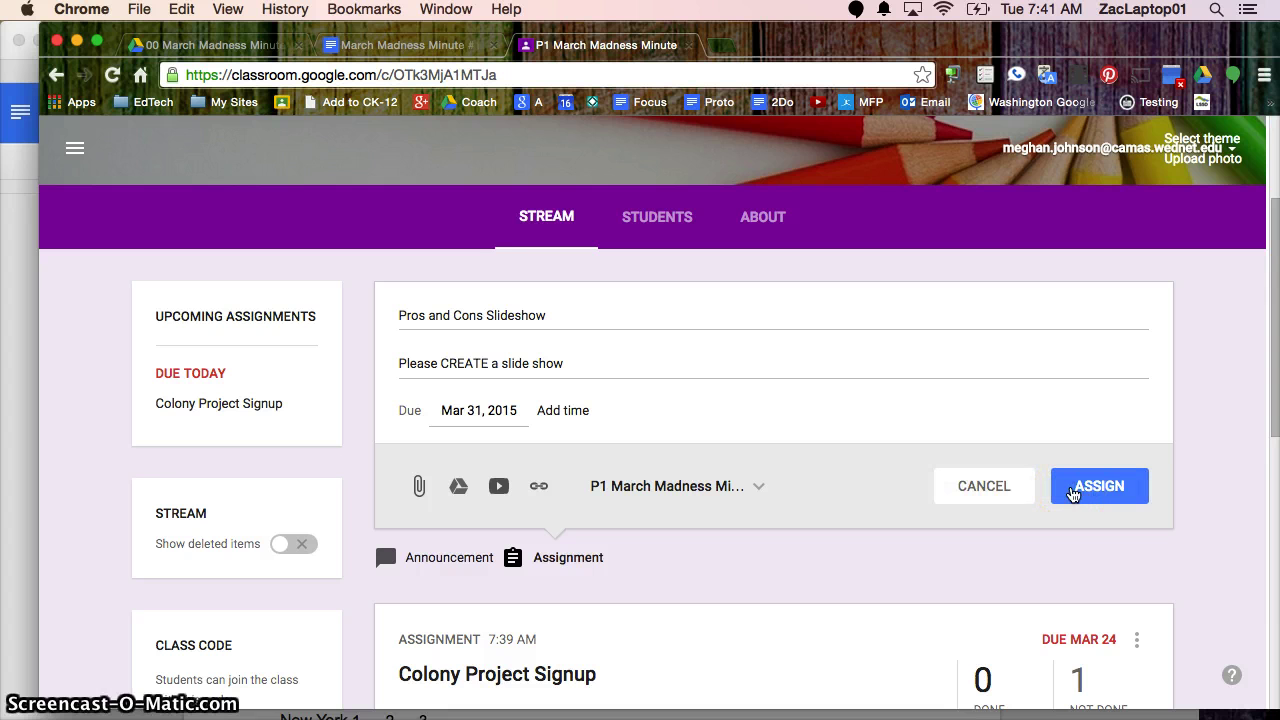
click(1077, 490)
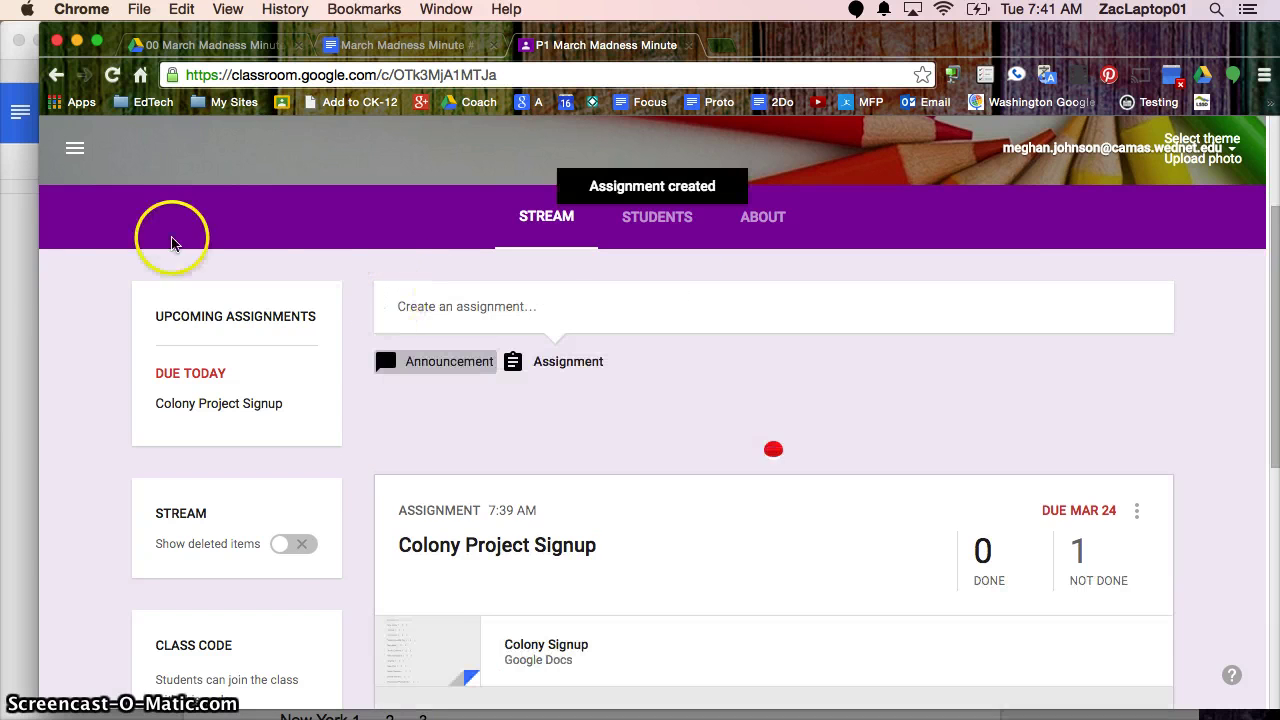
As the student, open Pros and Cons Slideshow and read its instructions.
click(24, 286)
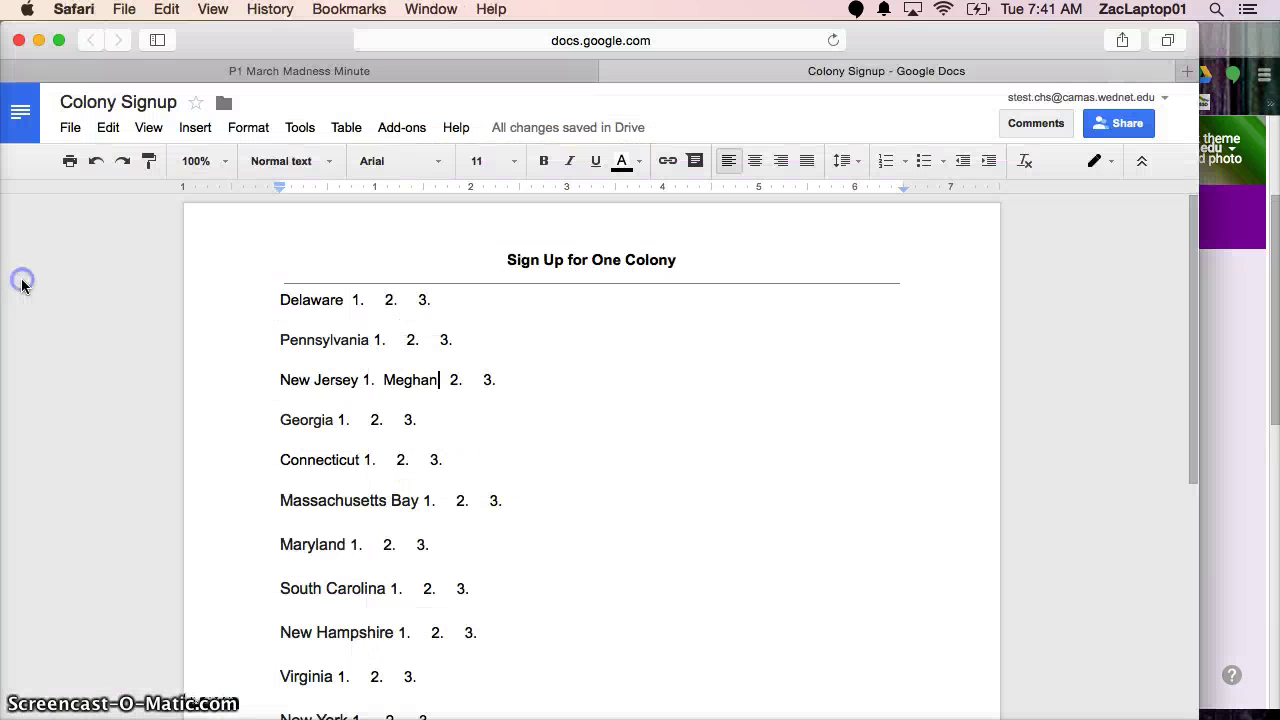
click(296, 74)
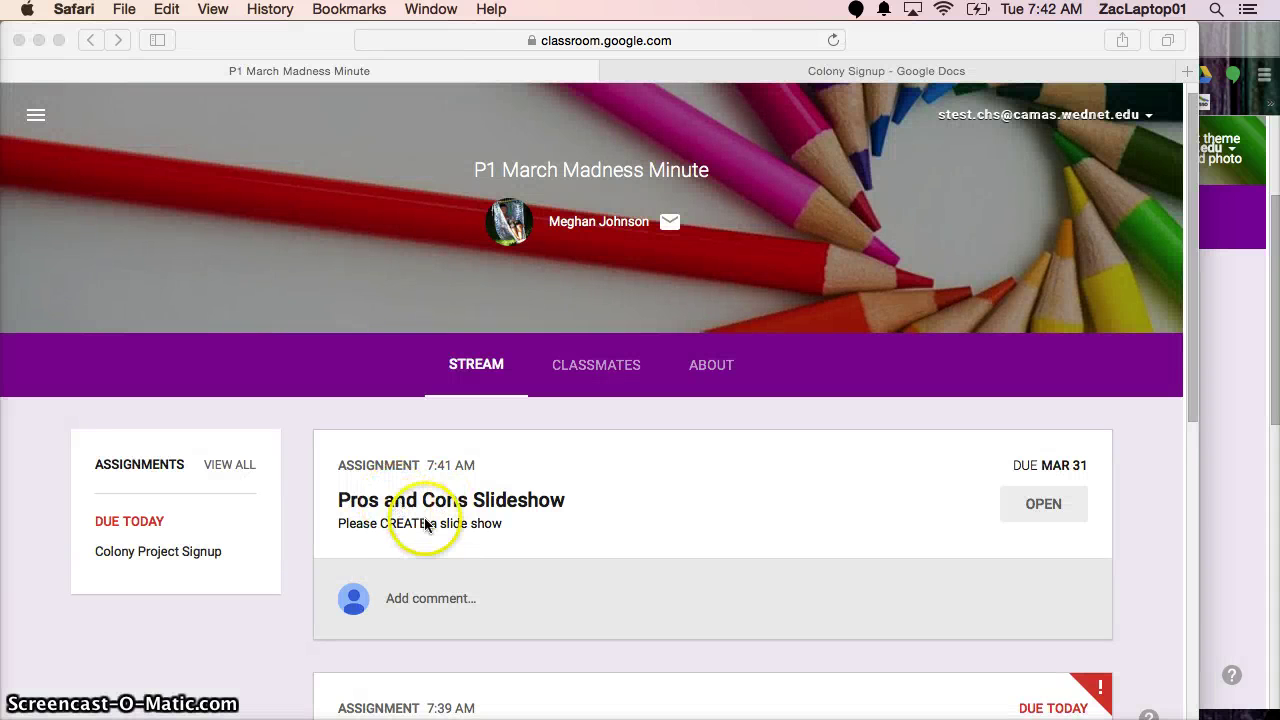
click(447, 500)
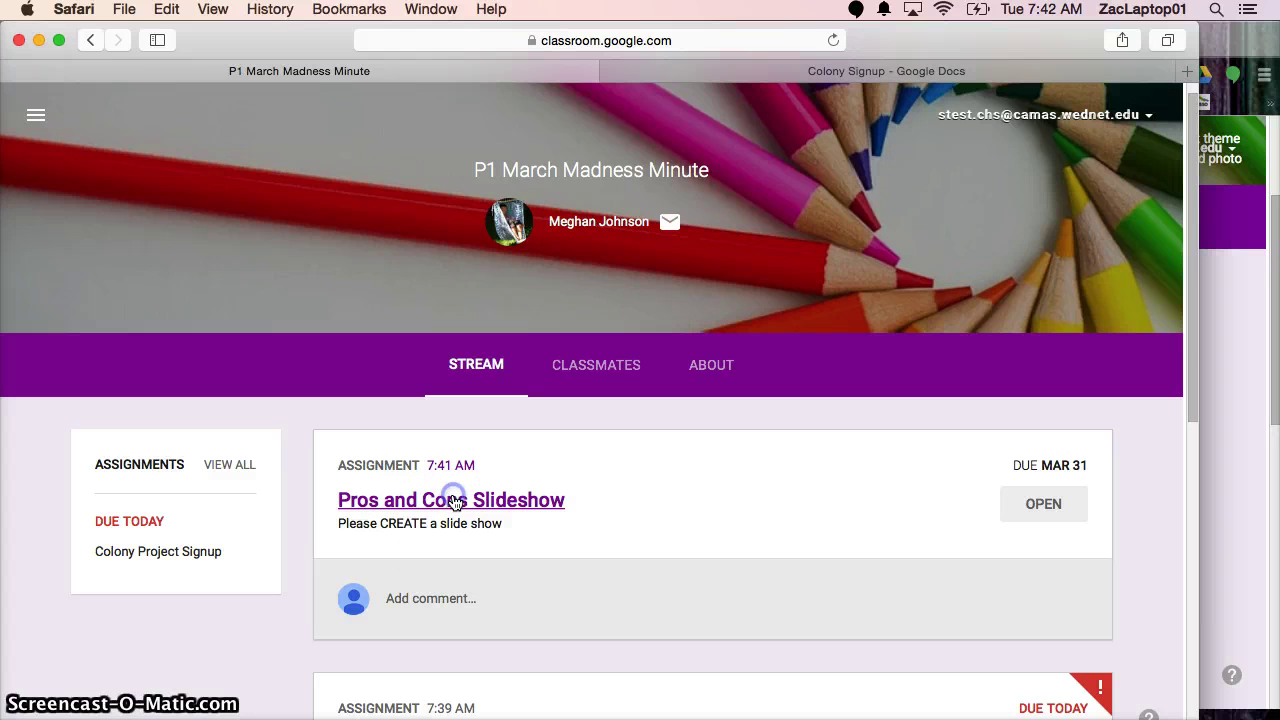
click(543, 505)
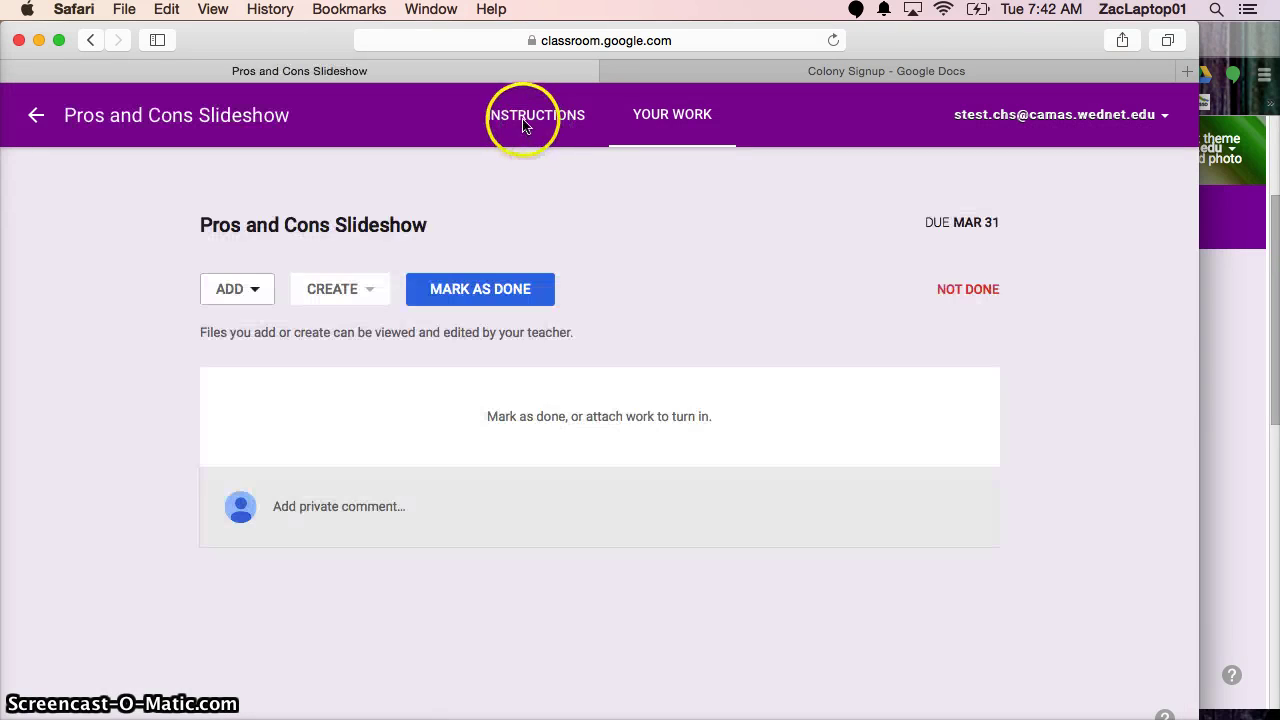
click(522, 124)
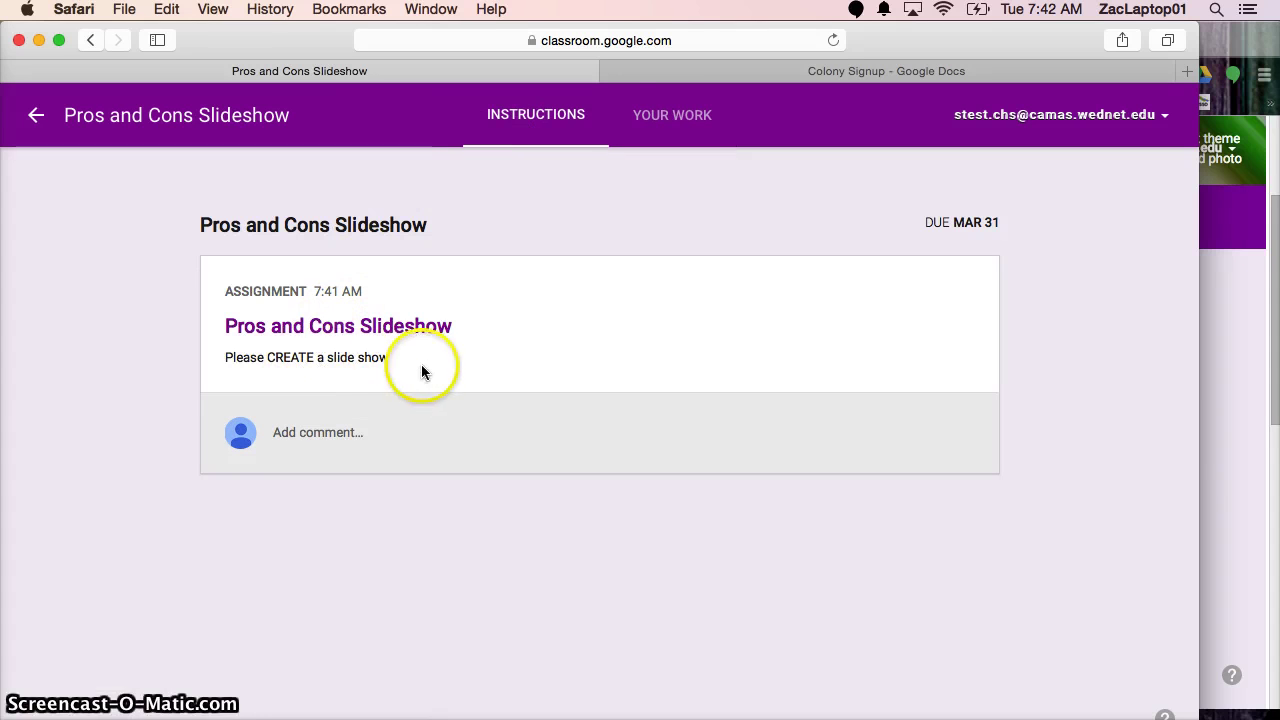
click(670, 118)
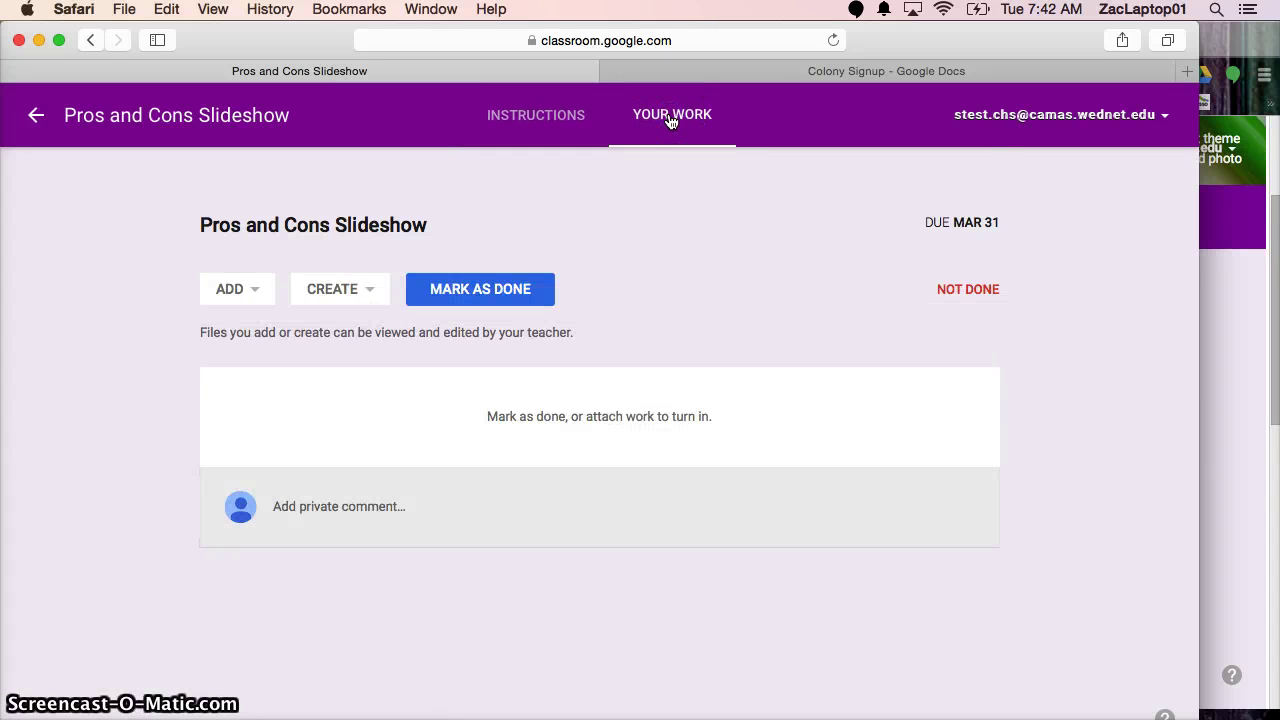
Create a new Google Slides presentation as the student's work for the assignment.
click(361, 297)
click(366, 370)
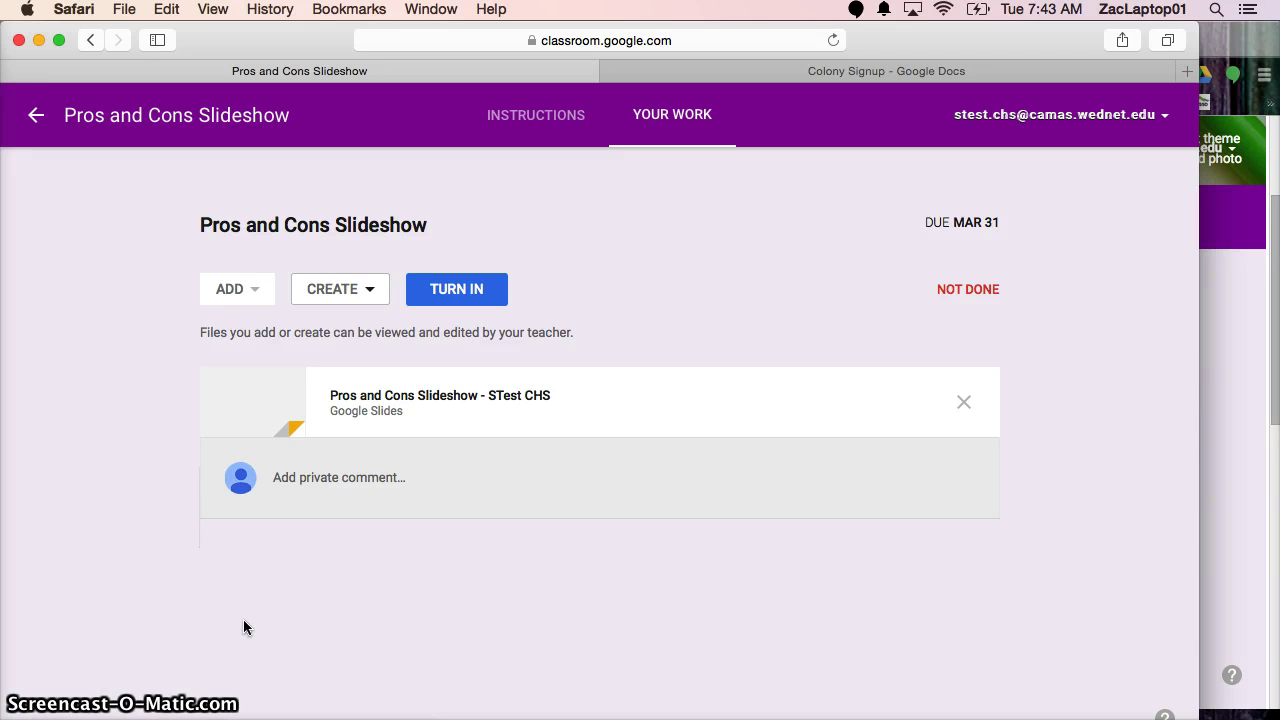
click(1086, 519)
Back in the teacher's class stream, start a new assignment.
click(1244, 519)
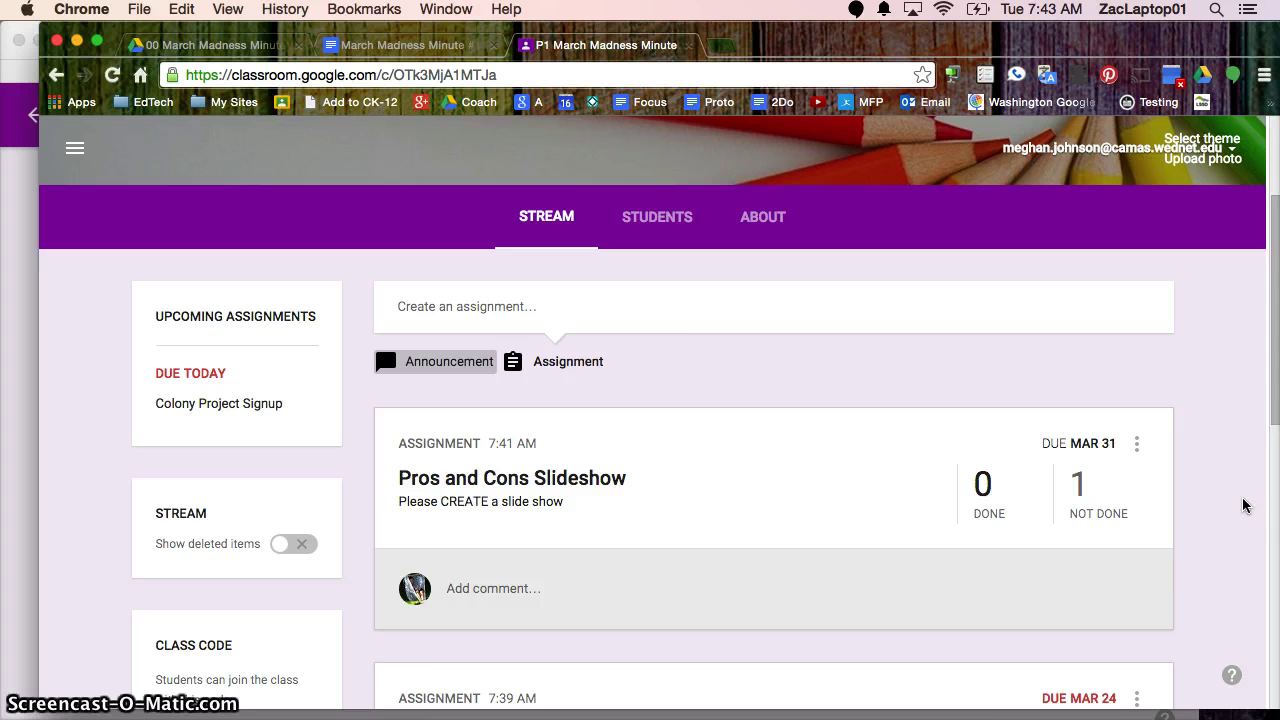
click(693, 303)
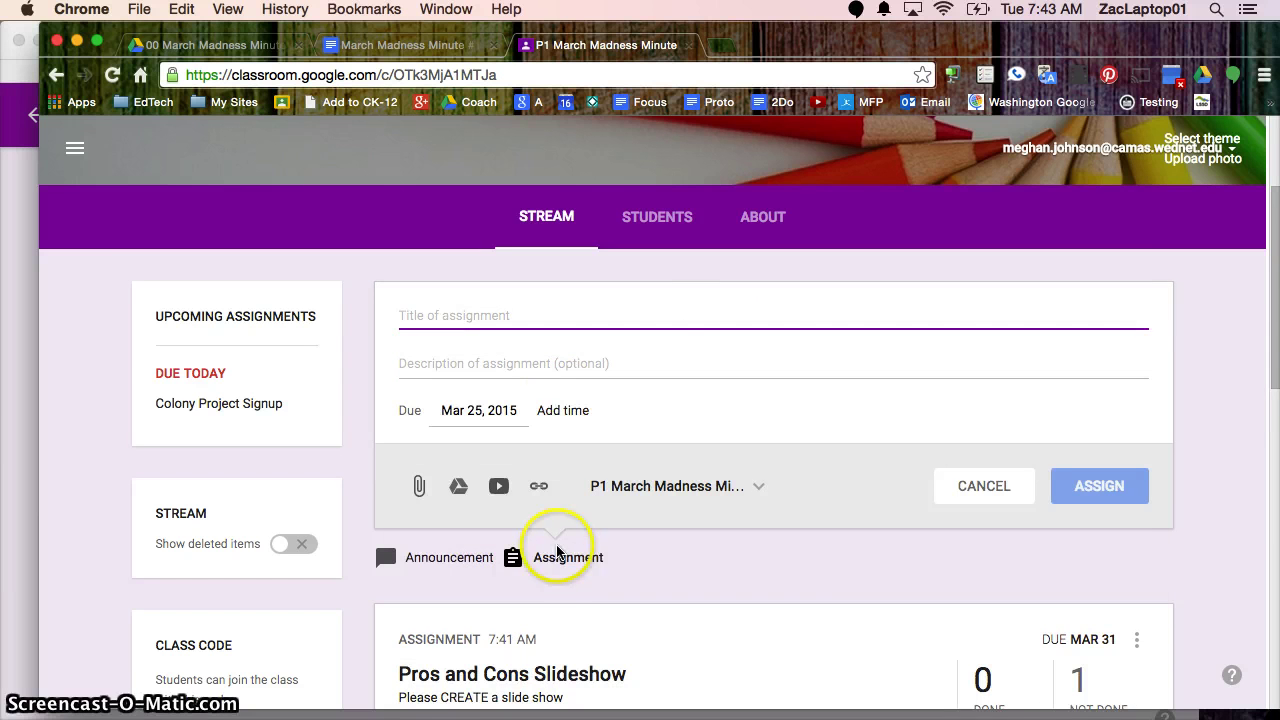
click(557, 555)
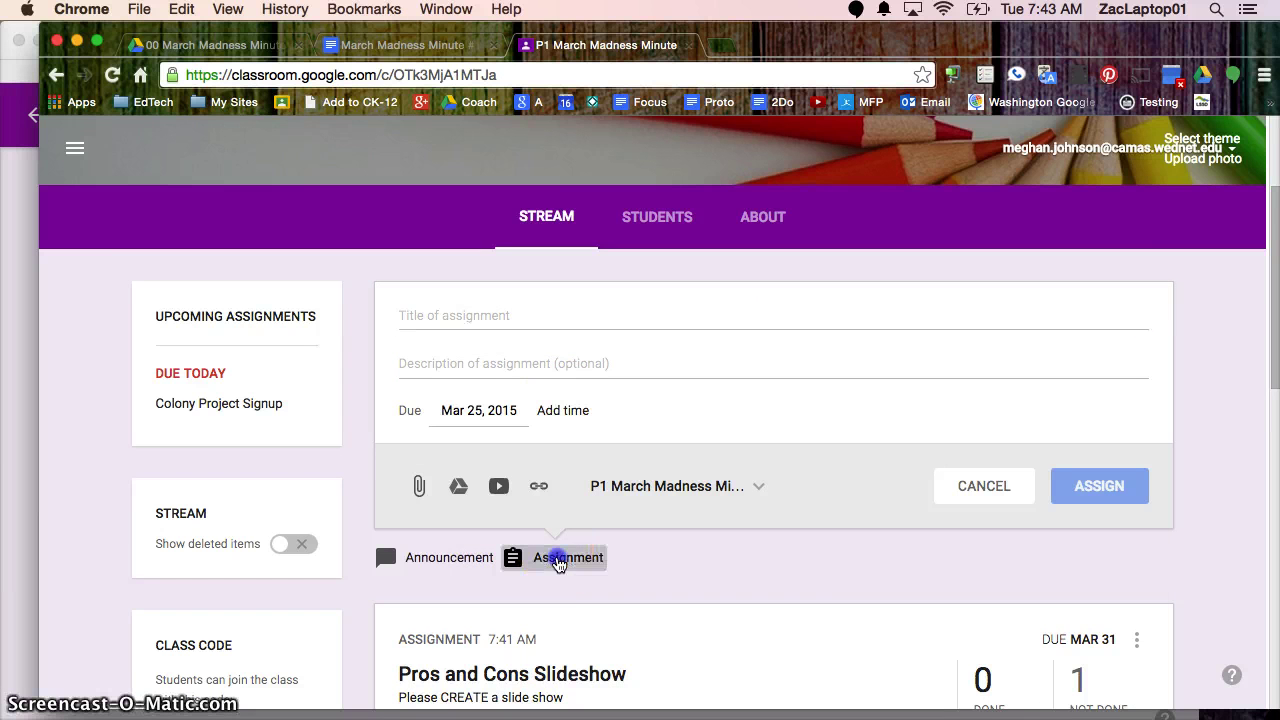
Attach 'Colony directions and rubric for advertisement' from Drive via a 'colony' search.
click(458, 486)
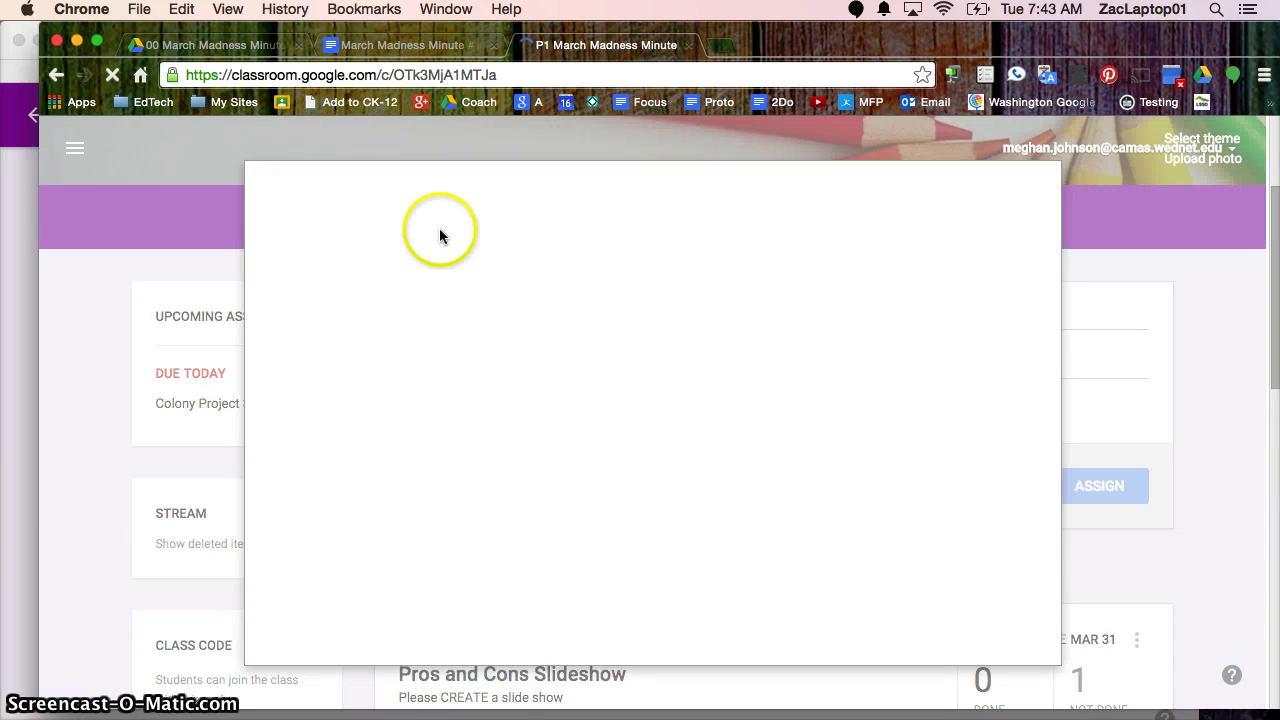
click(408, 301)
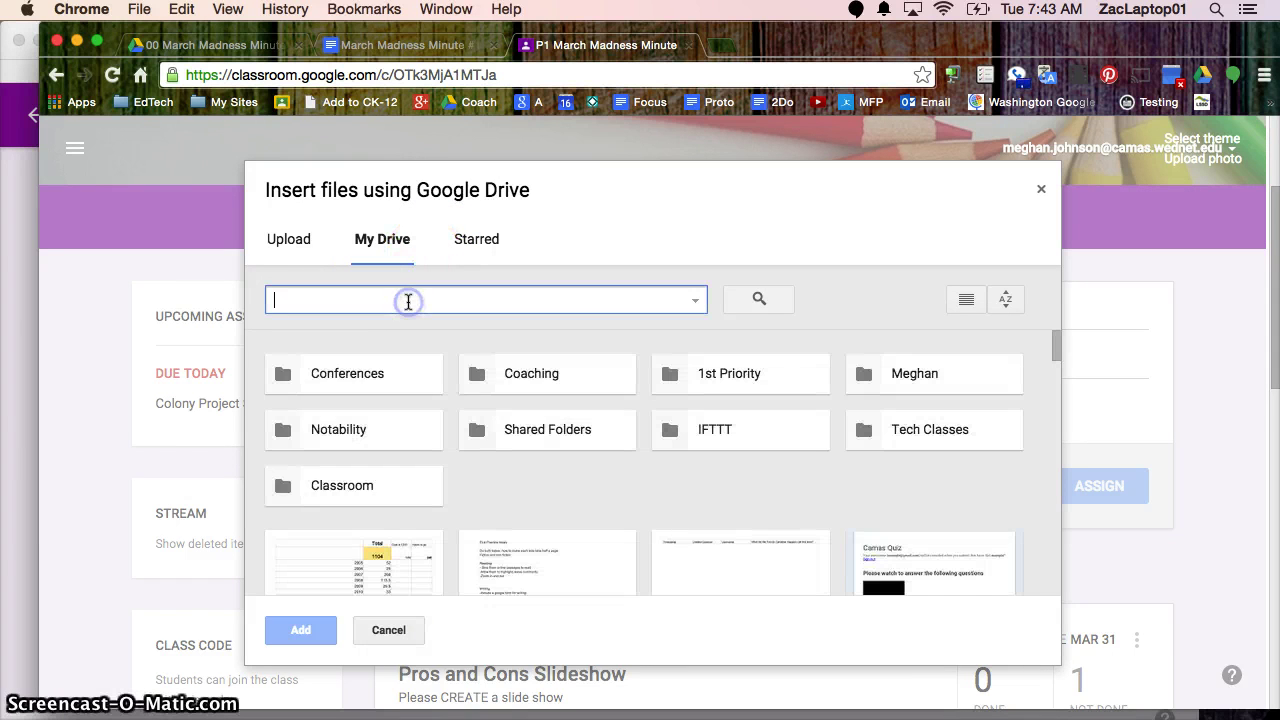
text(colon)
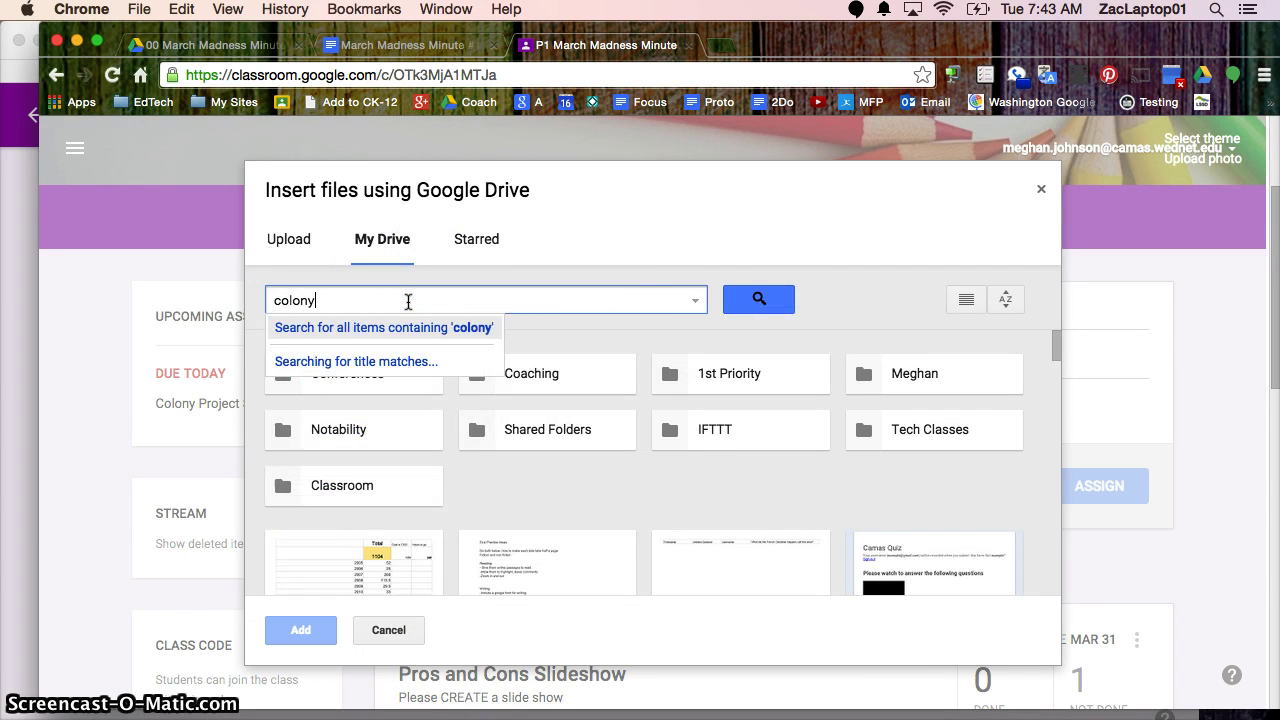
text(y)
key(Return)
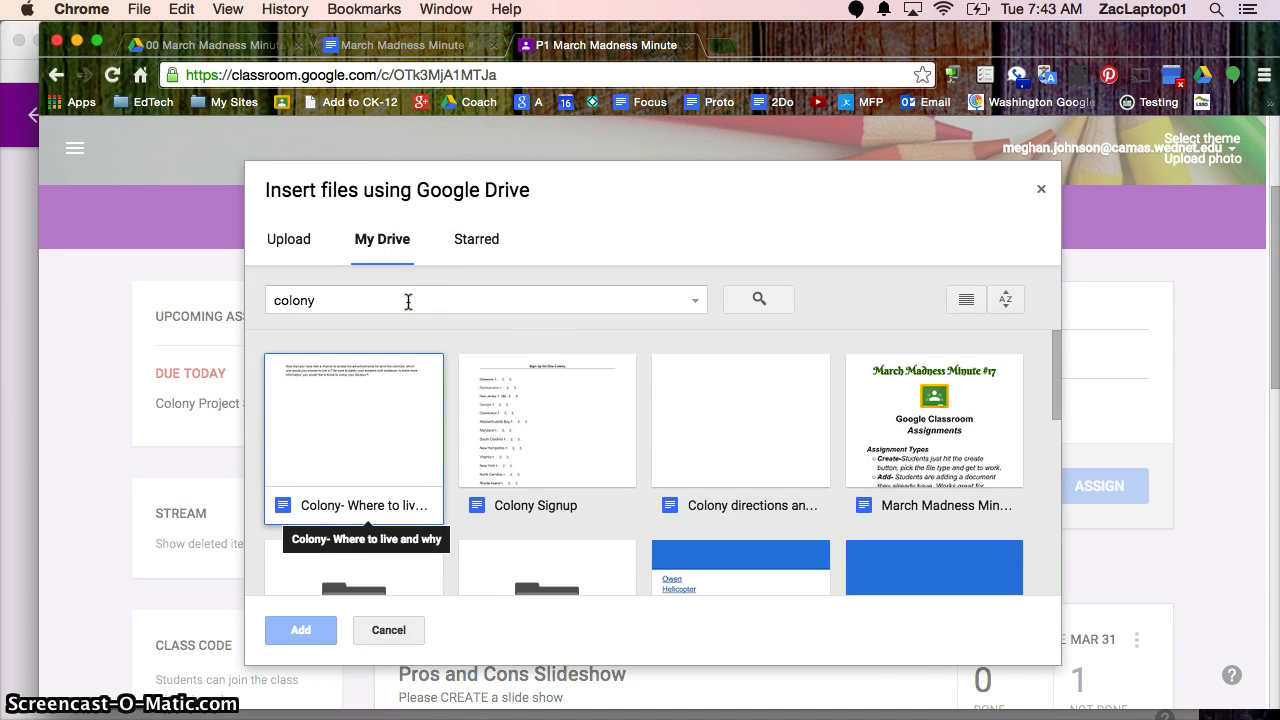
click(730, 445)
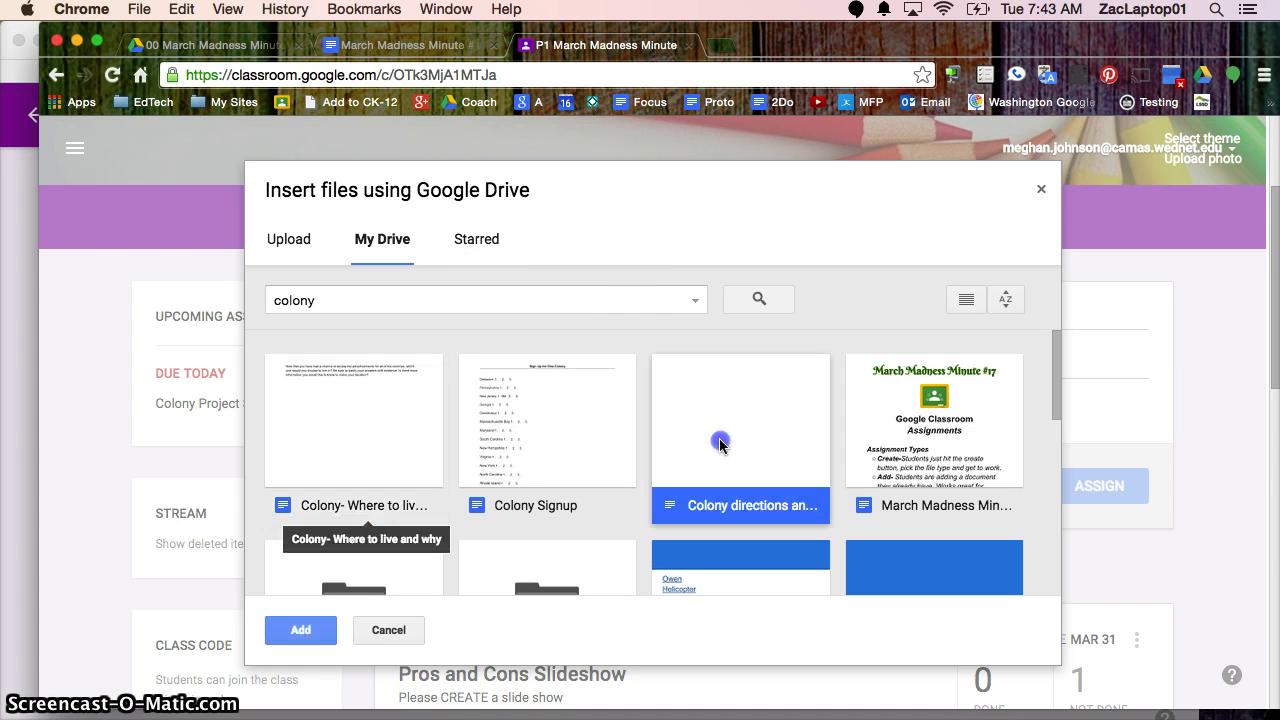
click(302, 630)
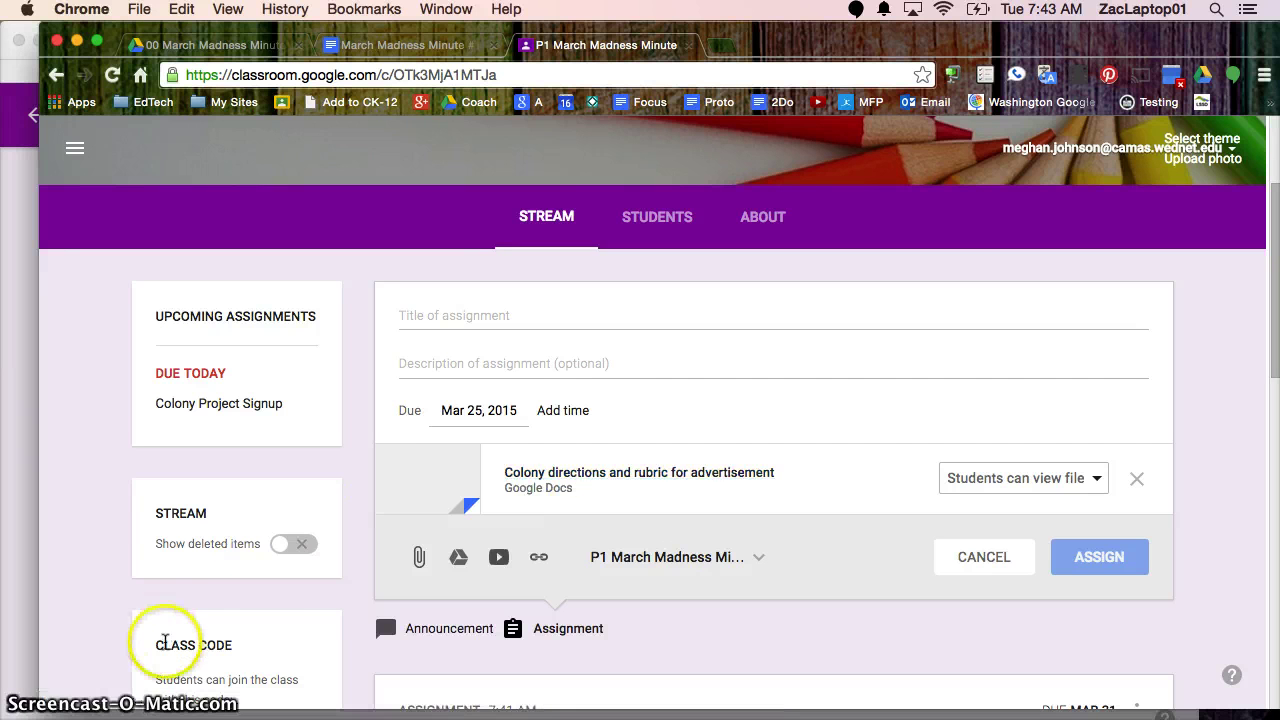
Title the draft 'Colony Ad' and ask students to read the rubric and attach their video.
click(582, 321)
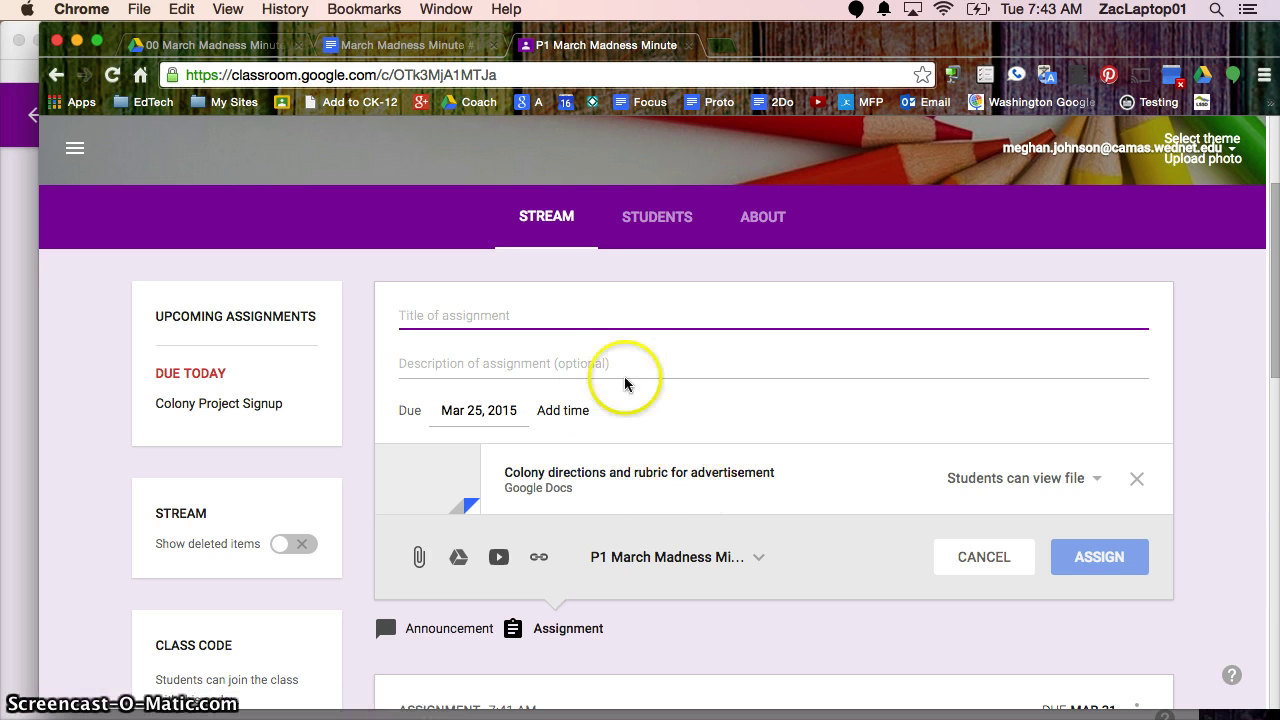
click(460, 557)
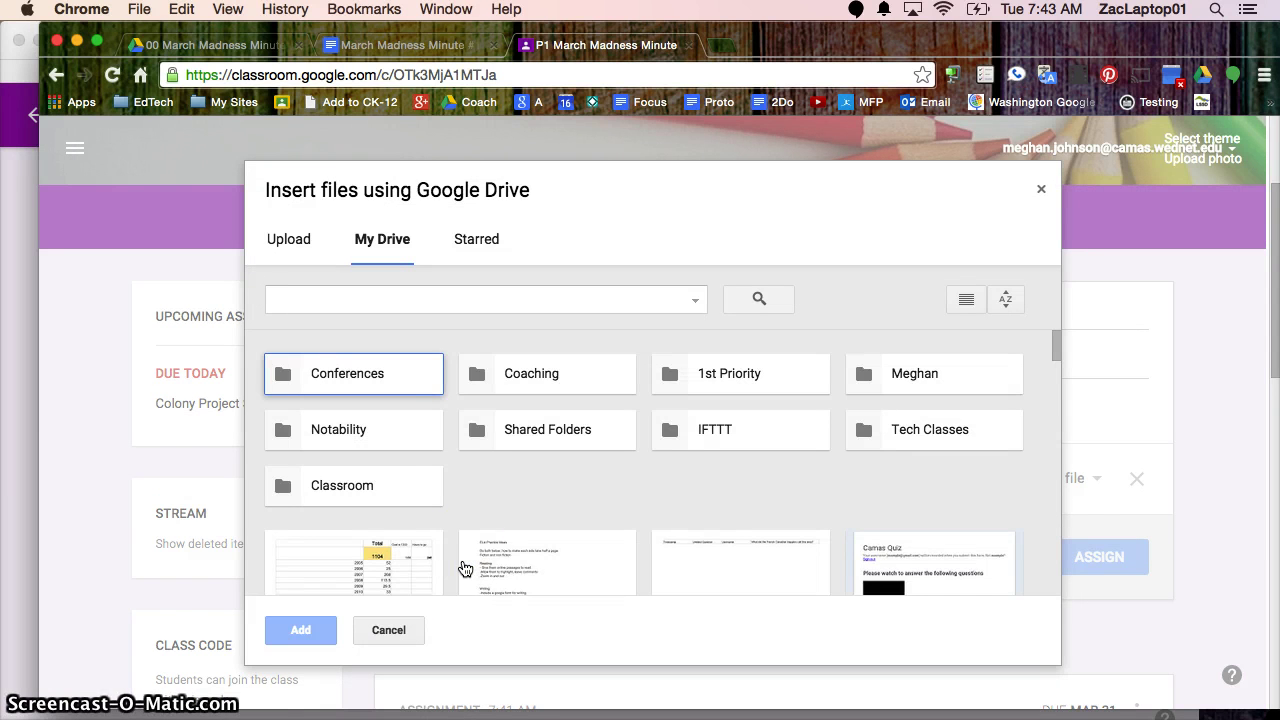
click(1041, 190)
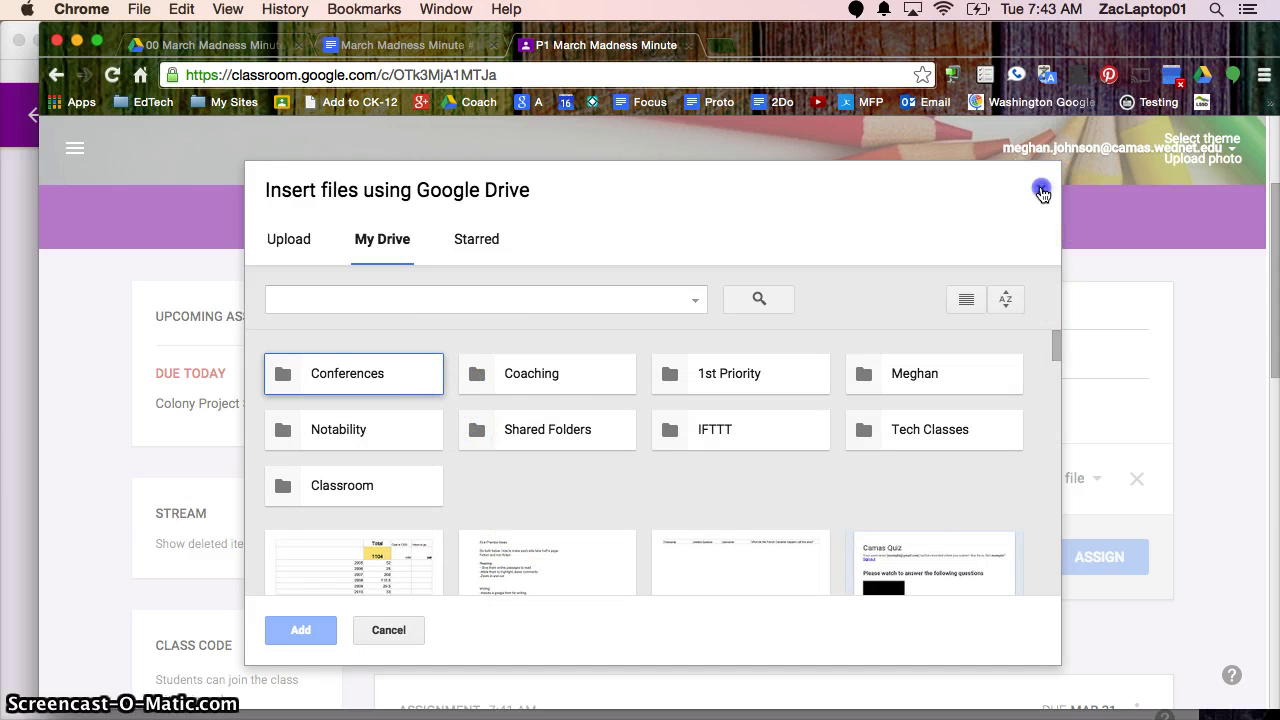
click(595, 315)
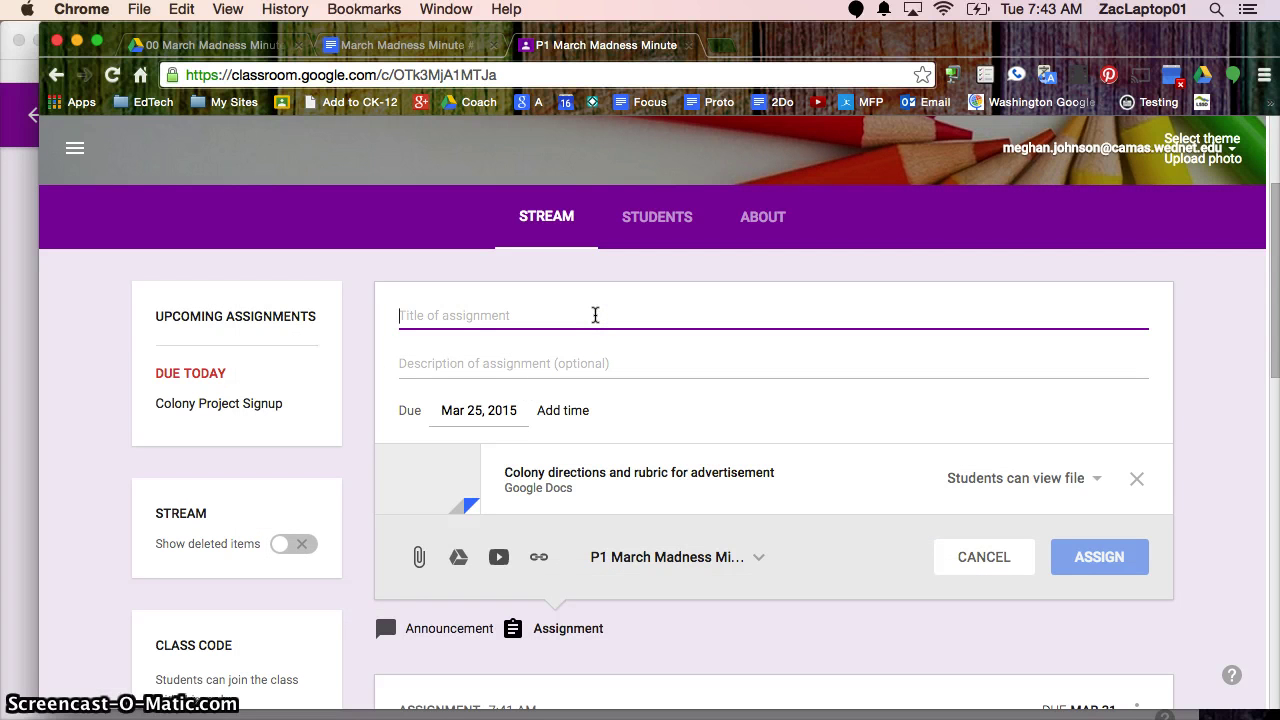
text(Ple)
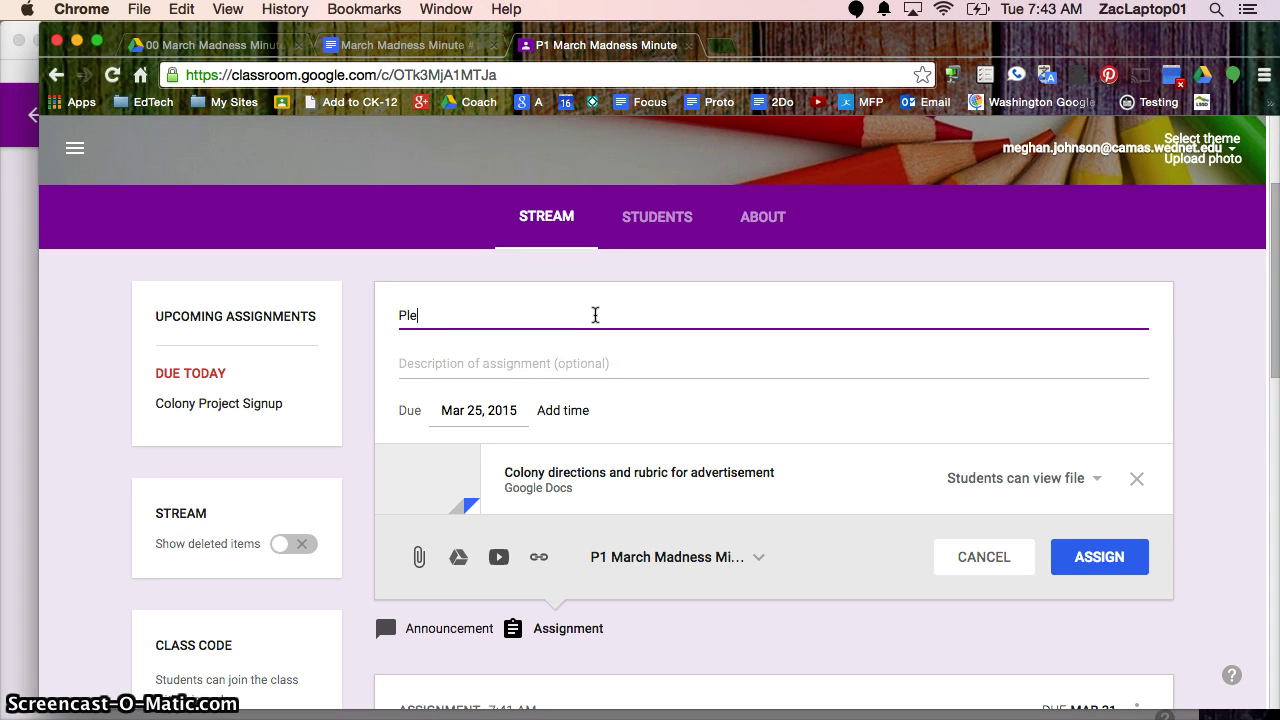
key(BackSpace)
key(BackSpace)
key(BackSpace)
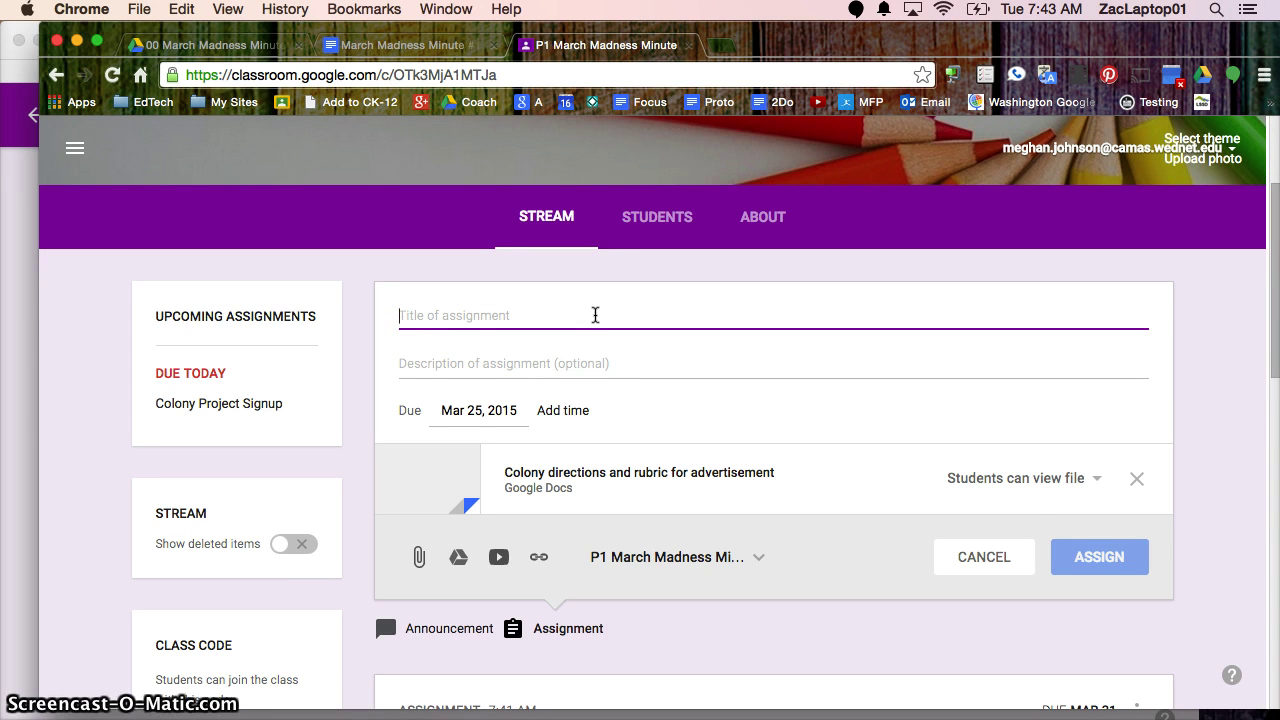
text(Colony Ad)
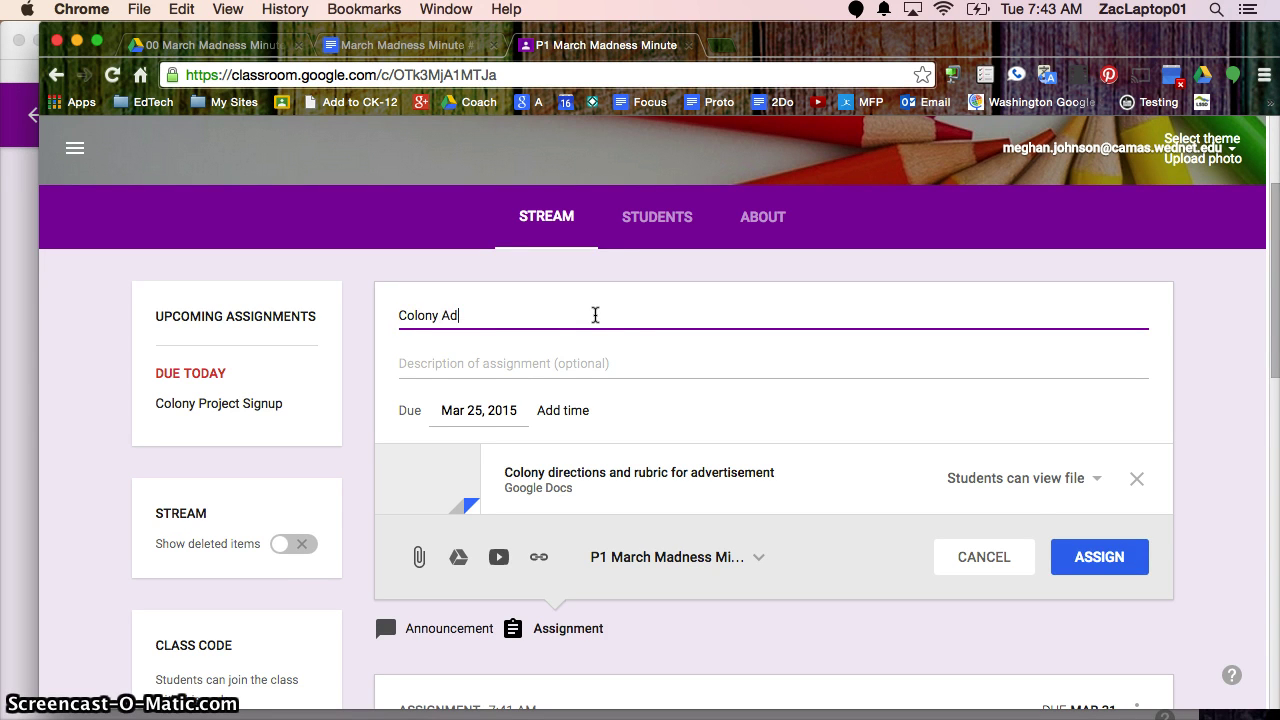
click(575, 363)
text(Ple)
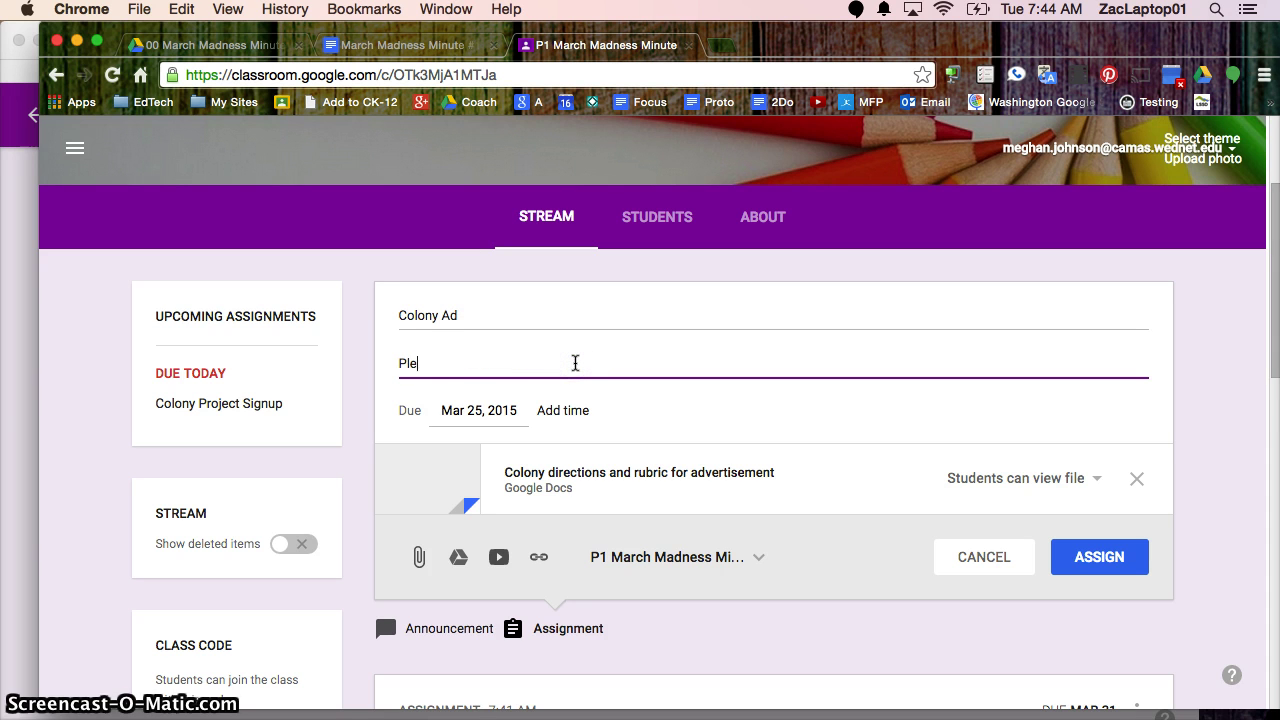
text(ase read the rubric and di)
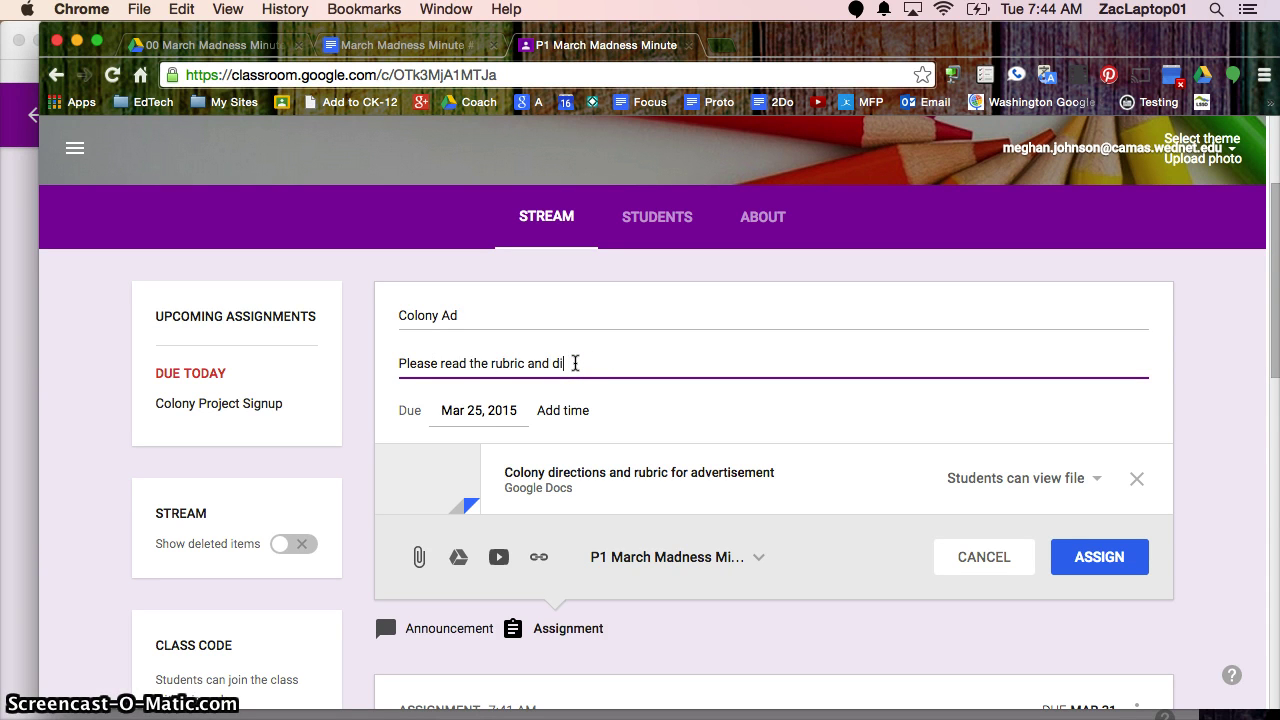
text(rections attached. Then attach )
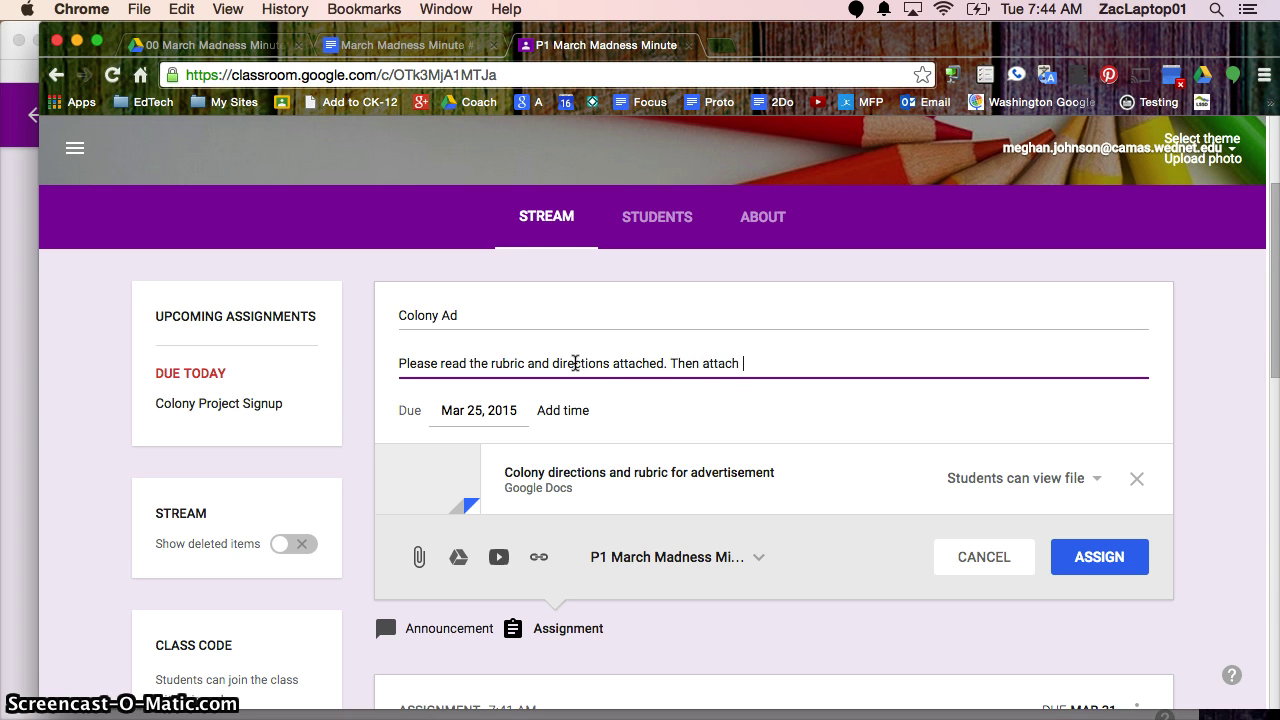
text(your video)
Set the due date to Apr 3, 2015 and post the assignment.
click(505, 410)
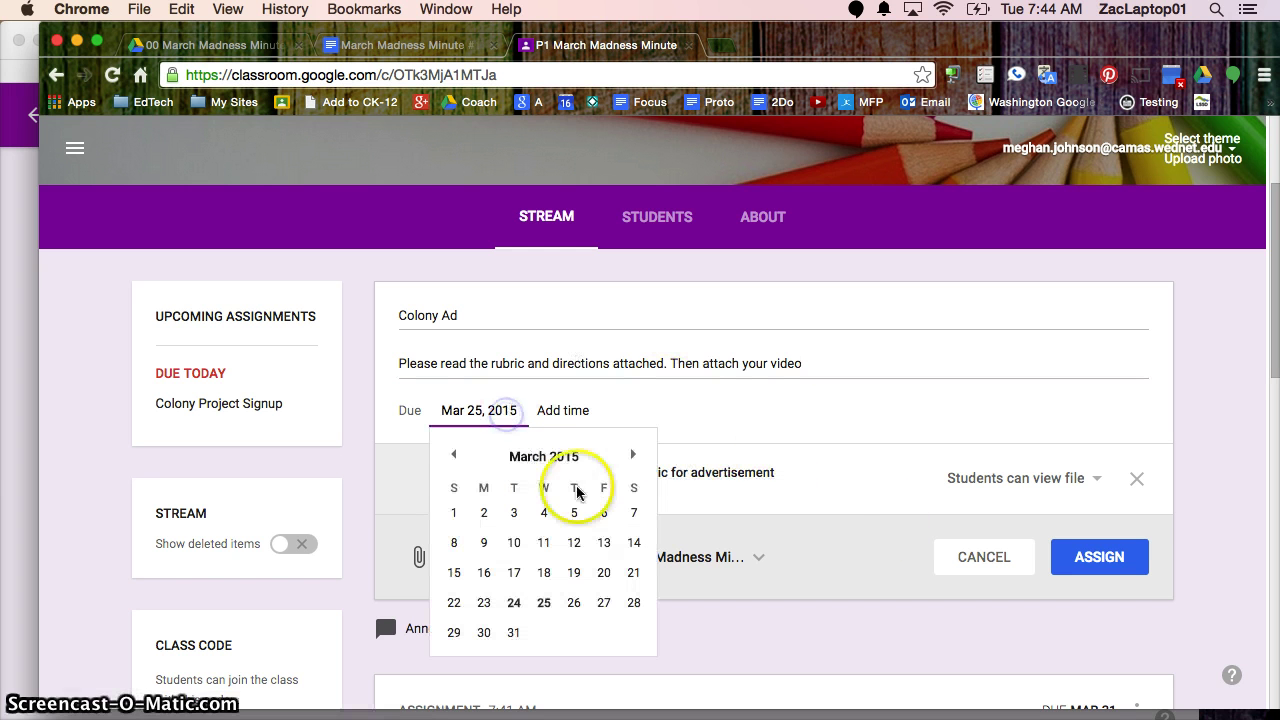
click(633, 454)
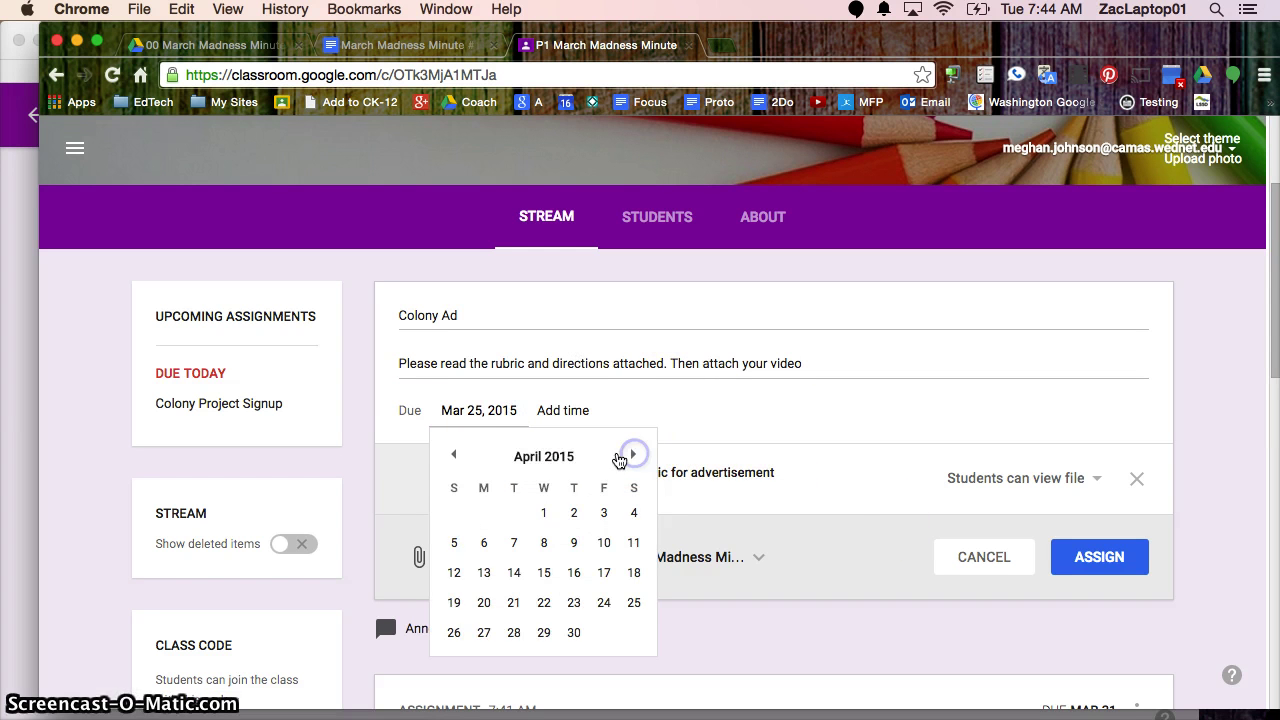
click(603, 513)
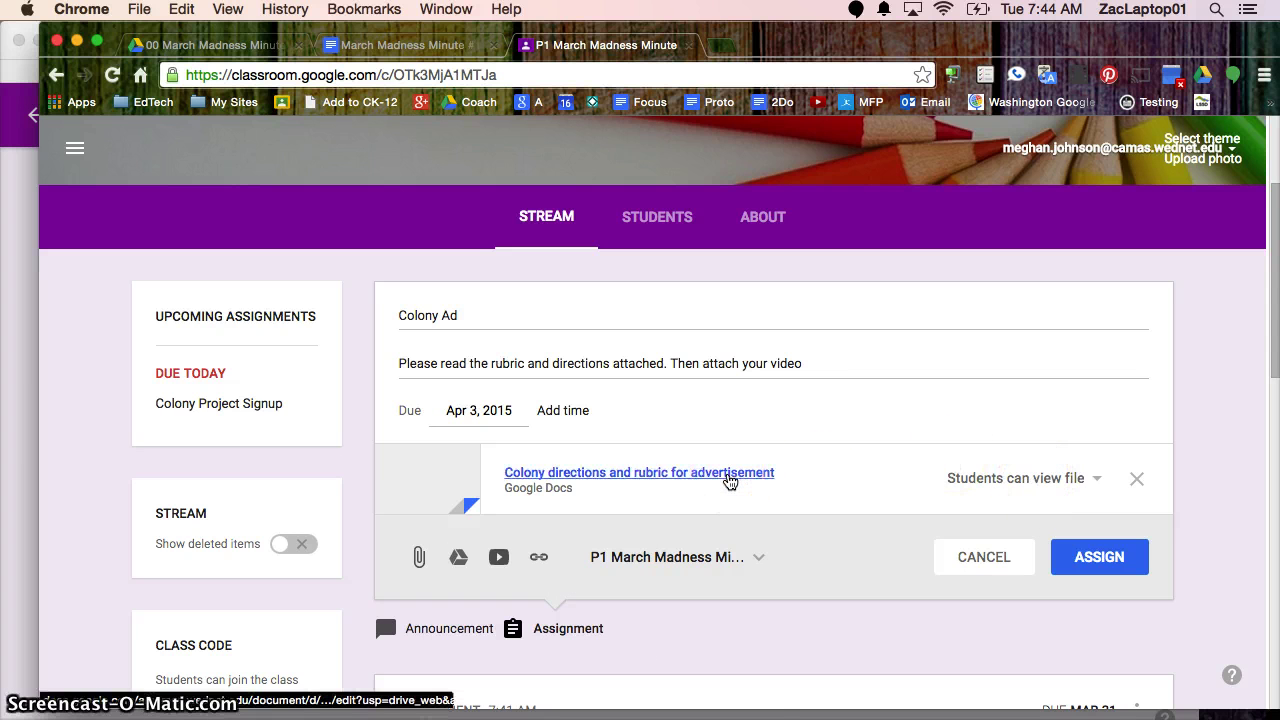
click(1120, 563)
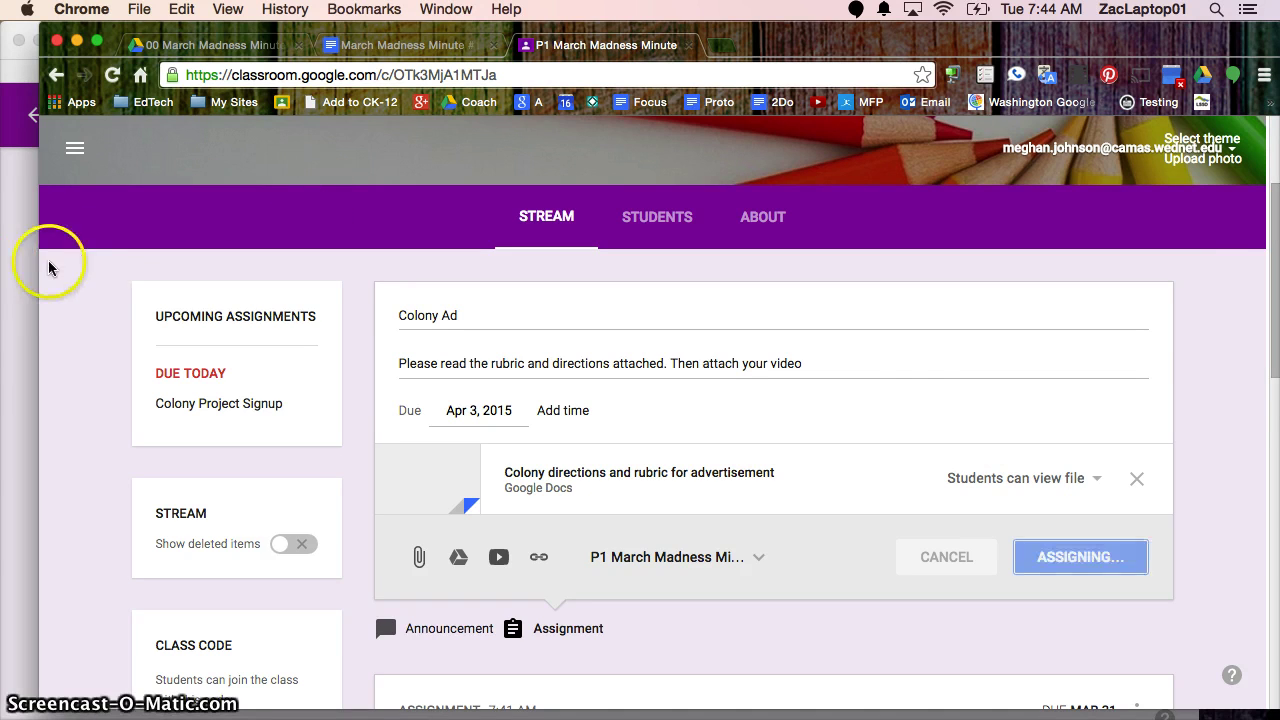
As the student, reload the class stream and open Colony Ad's instructions.
click(25, 273)
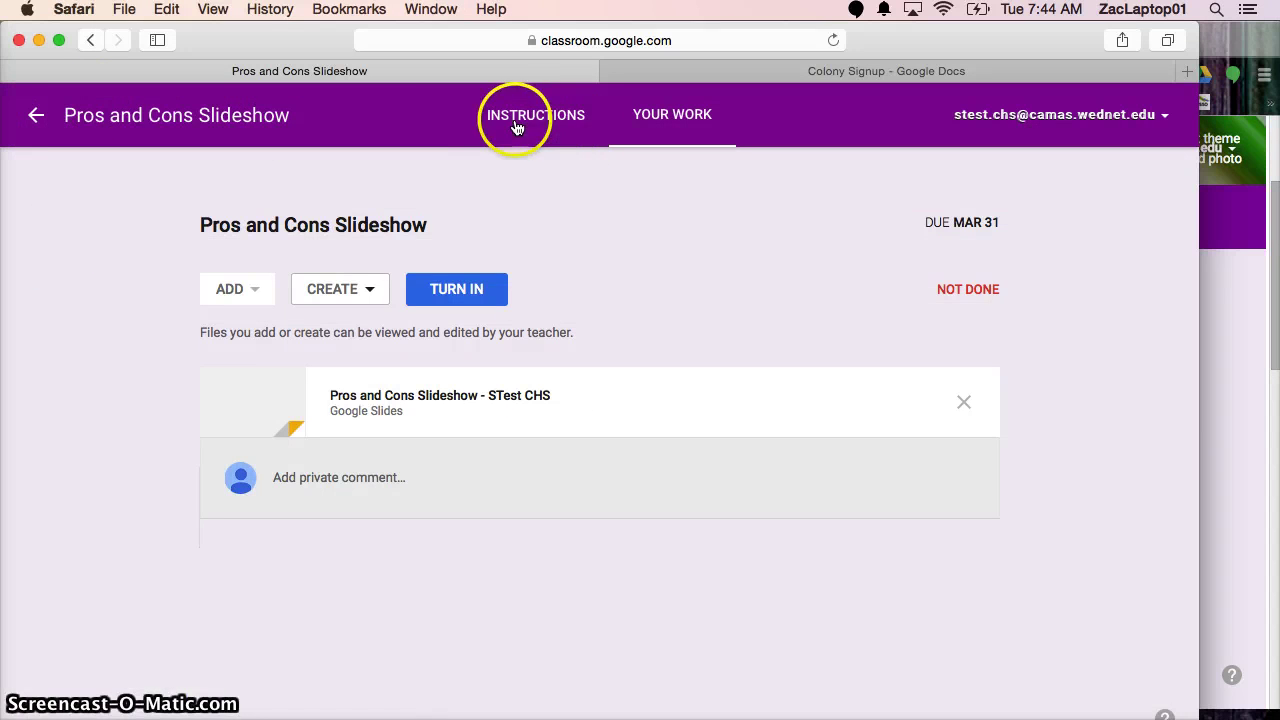
click(35, 117)
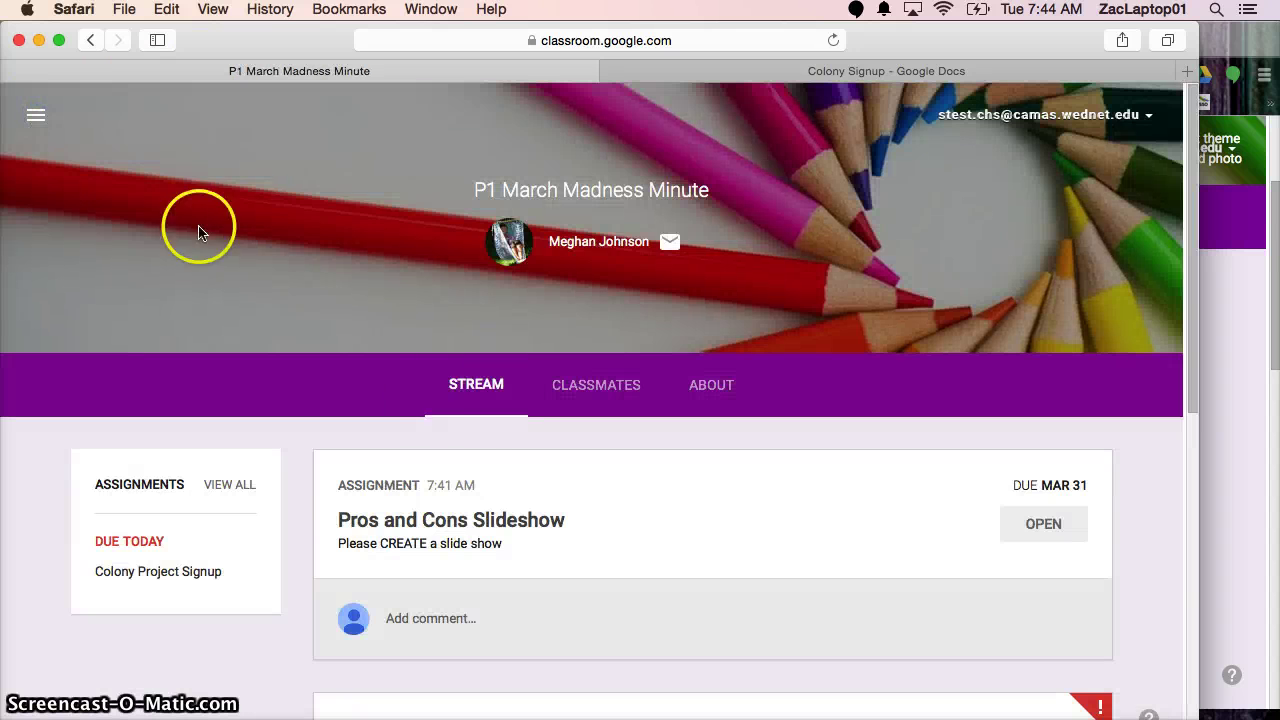
click(836, 41)
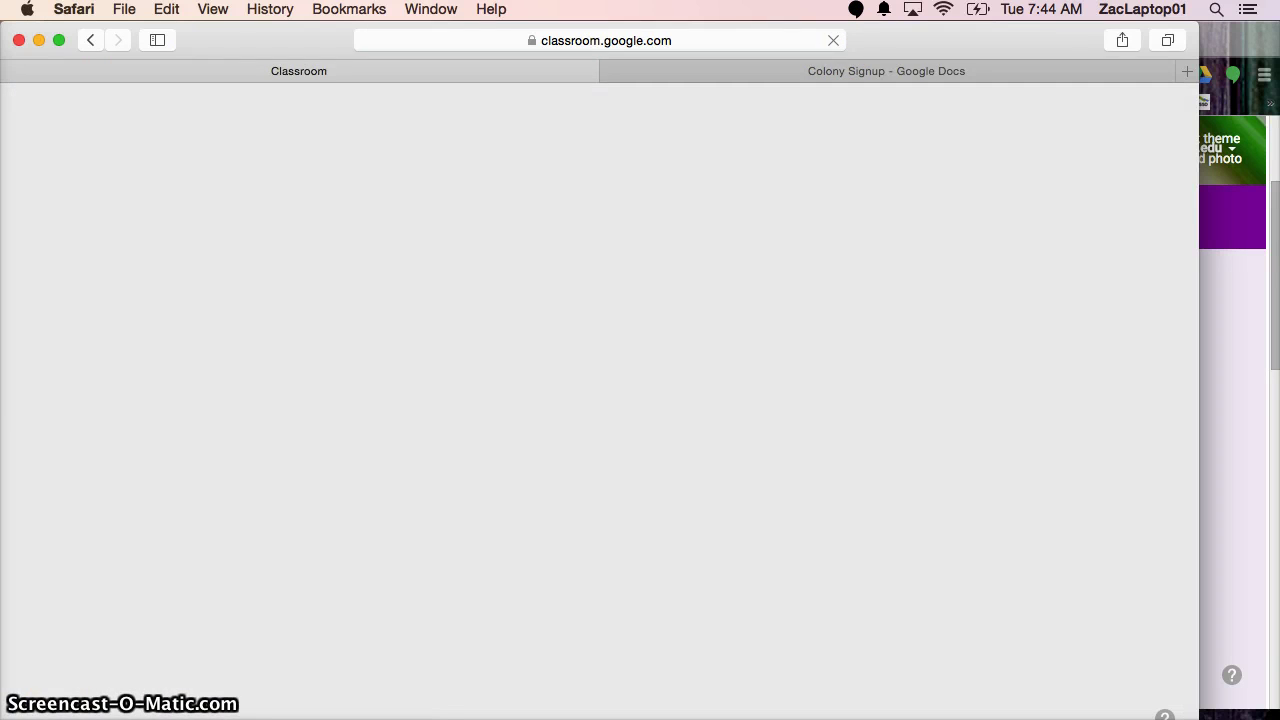
scroll(622, 560, down, 1)
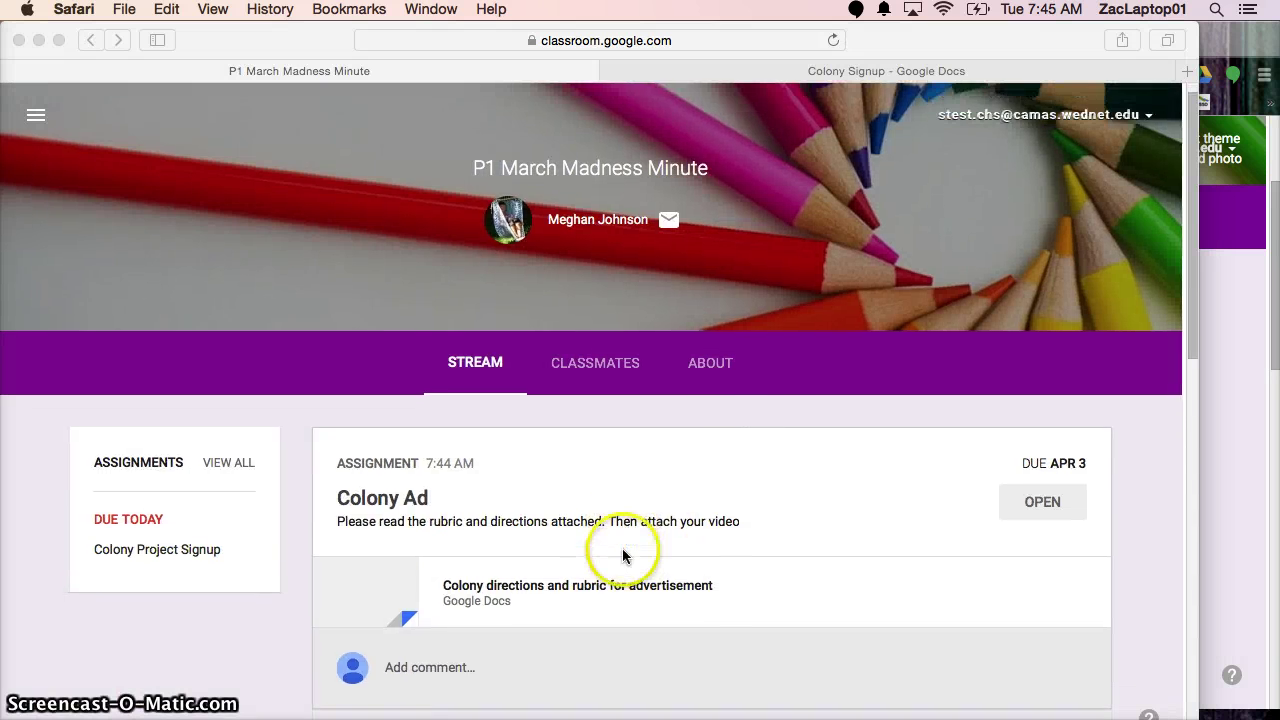
scroll(385, 505, down, 3)
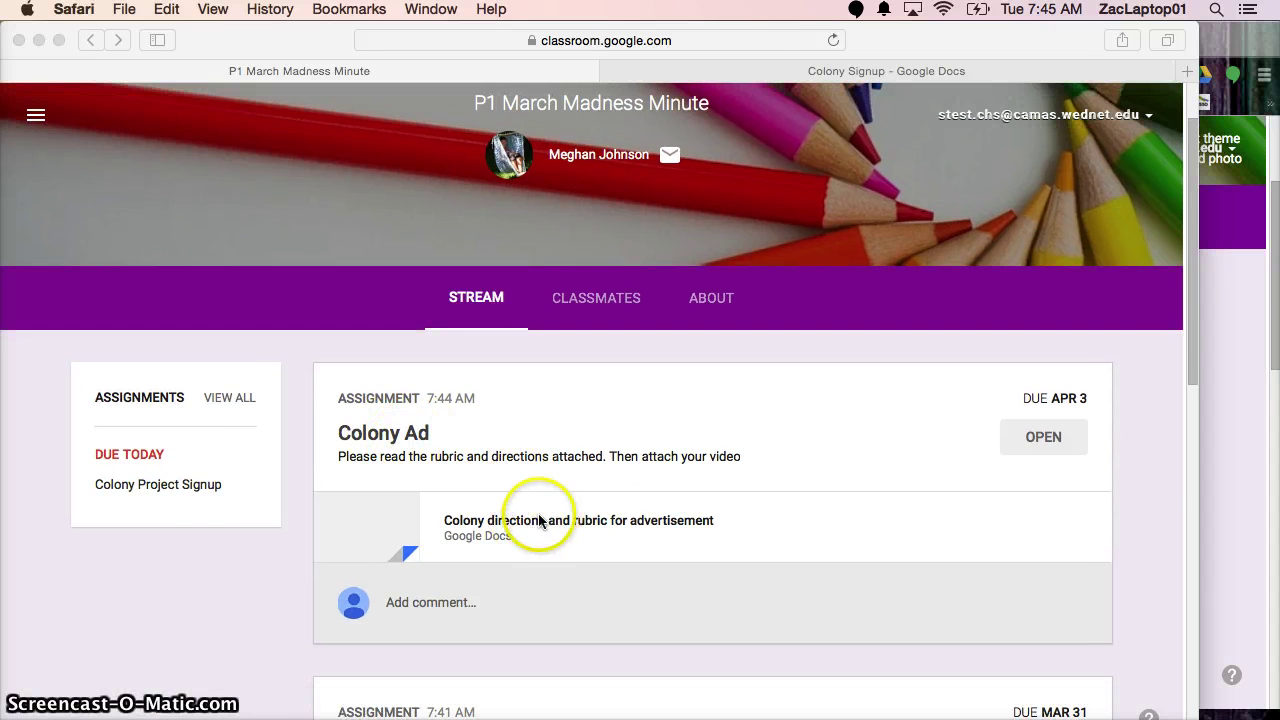
click(389, 437)
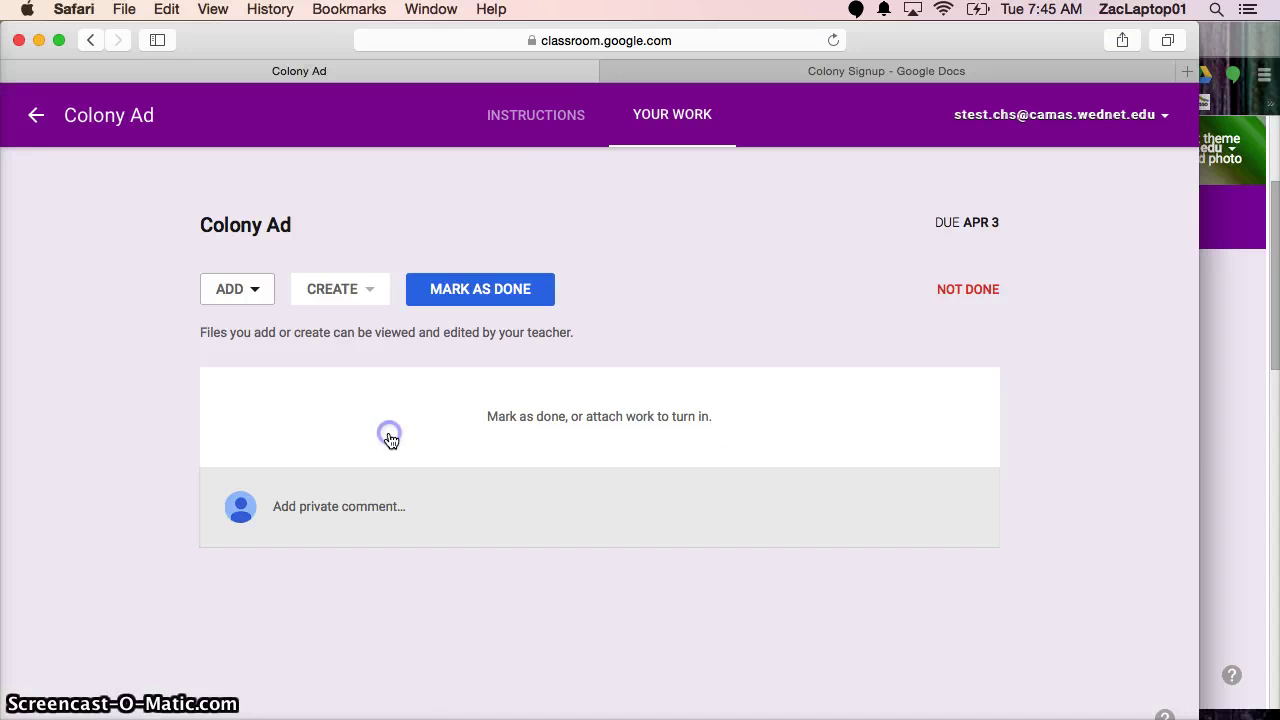
click(543, 120)
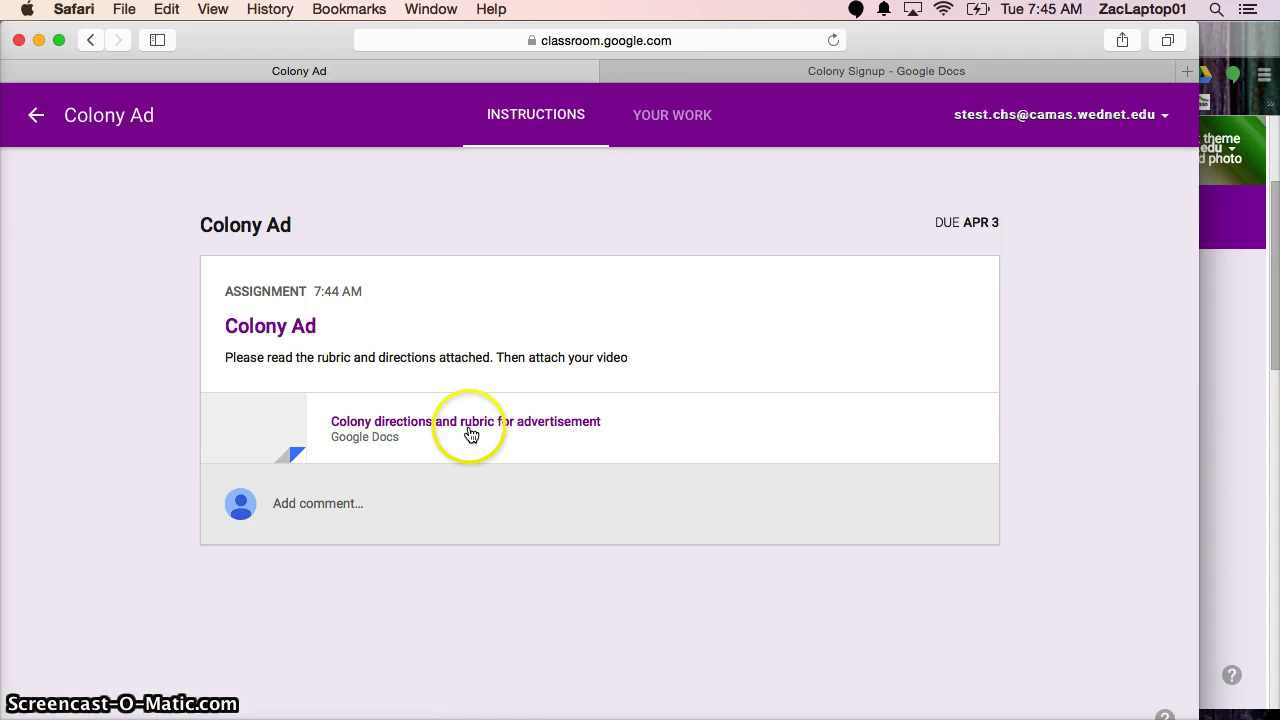
Review the Colony Ad instructions from the student's work page.
click(696, 130)
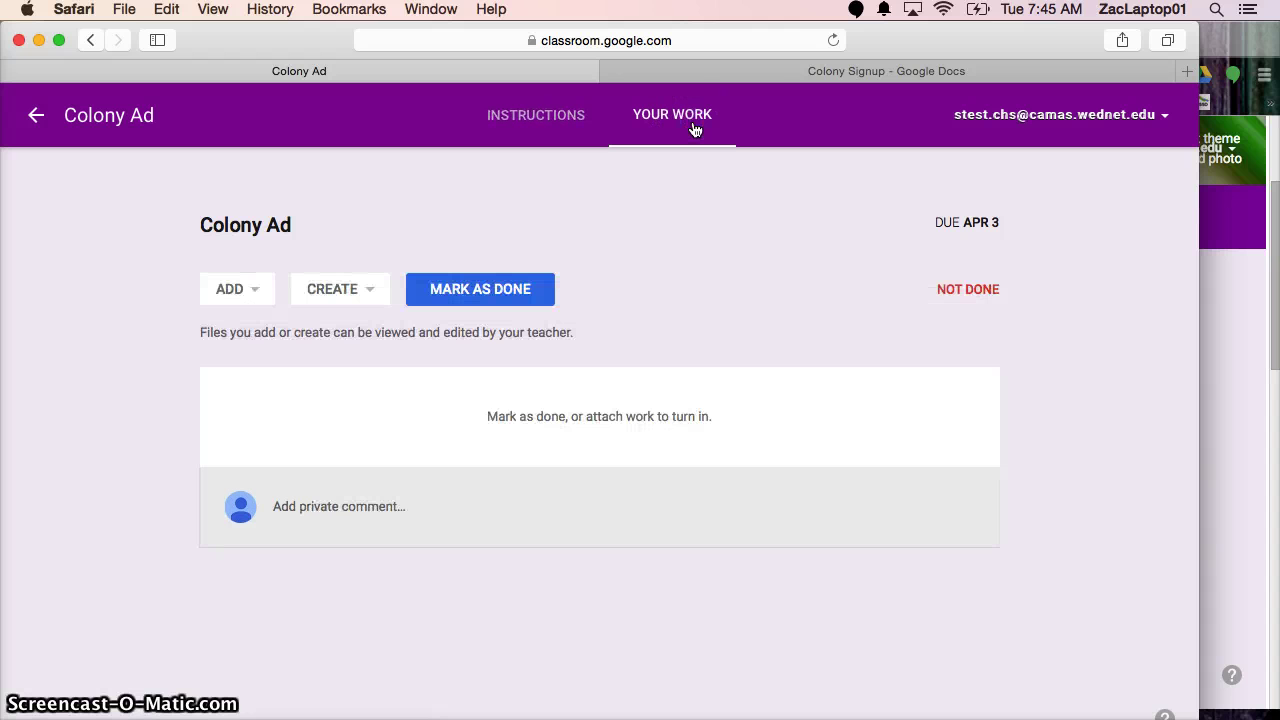
click(240, 299)
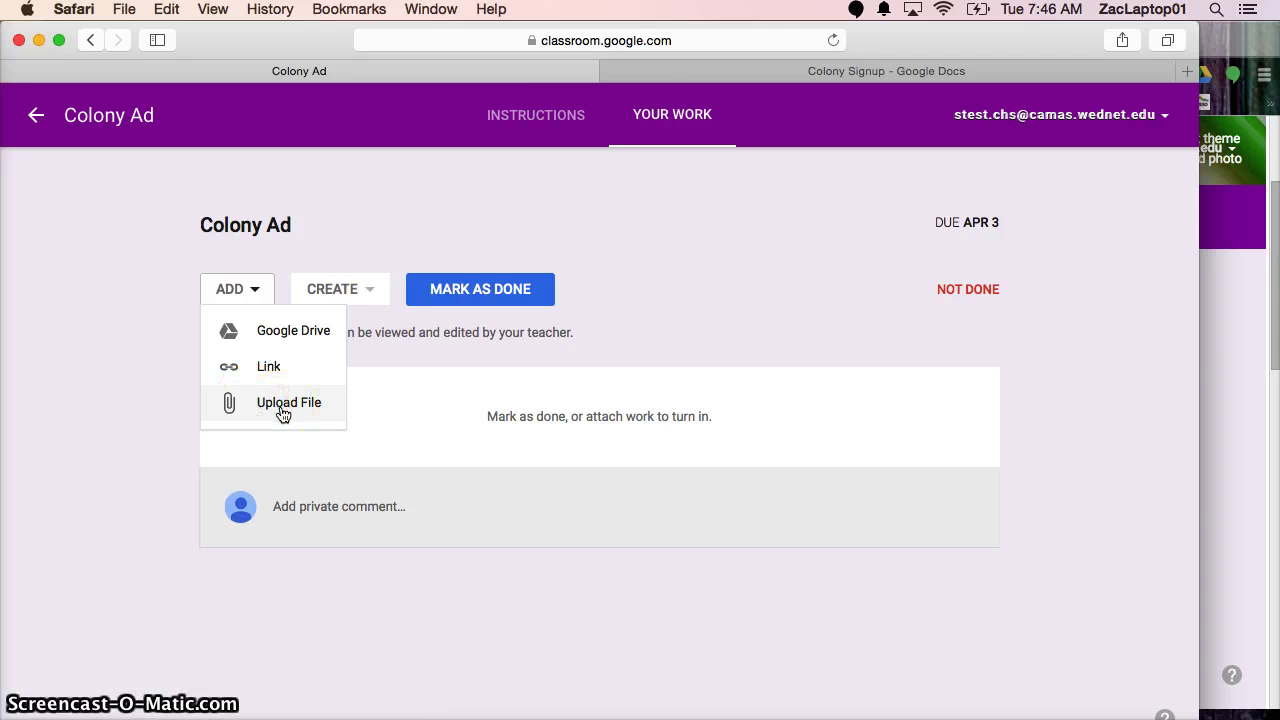
click(540, 118)
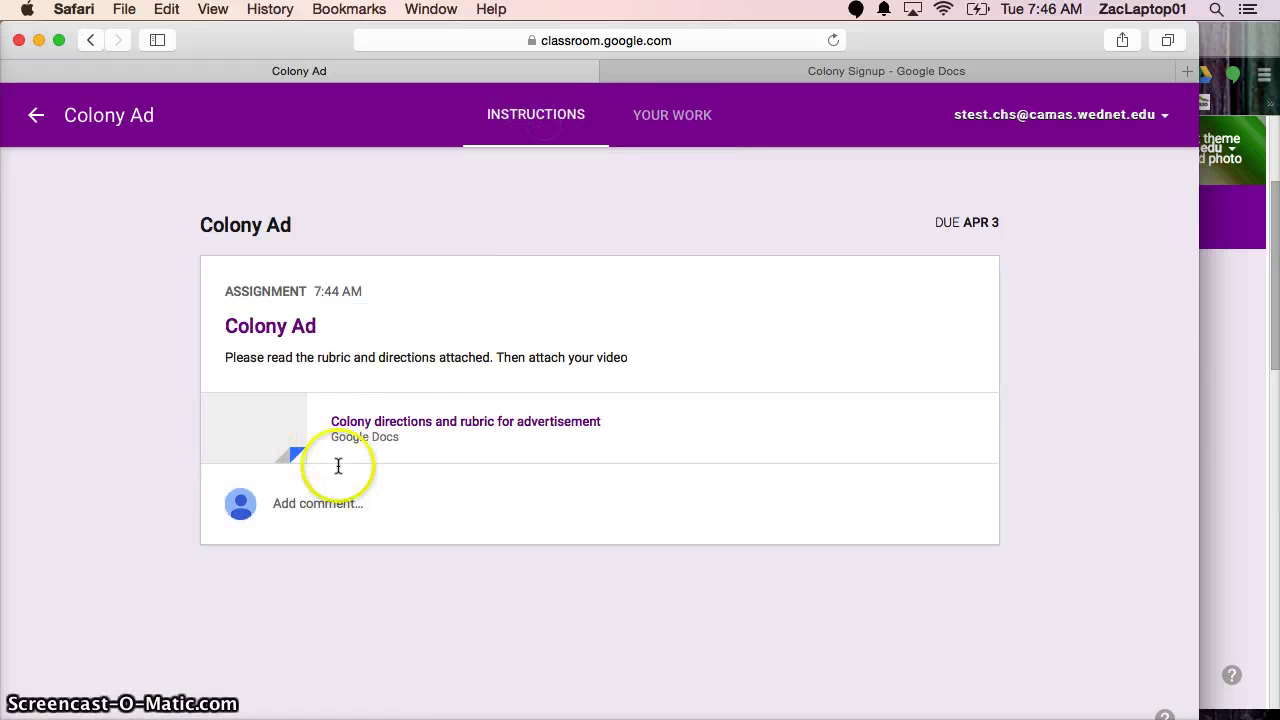
click(677, 120)
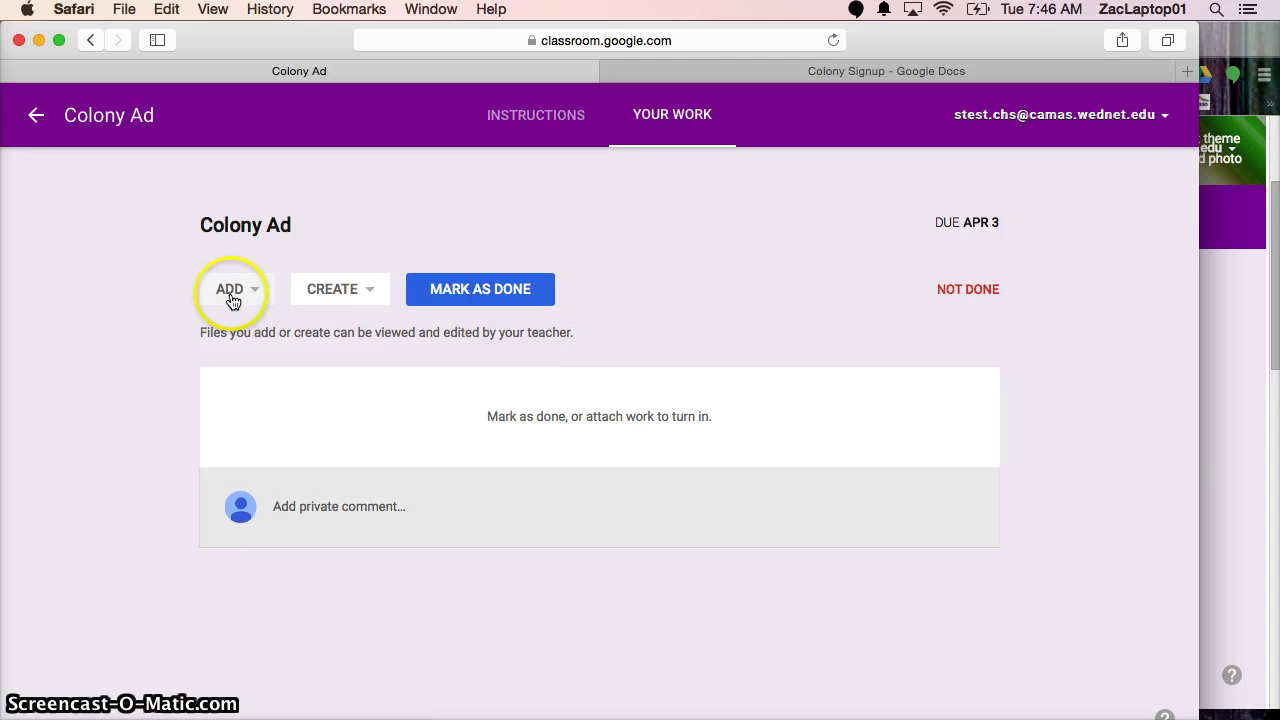
Mark Colony Ad as done and return to the teacher's Chrome window.
click(250, 292)
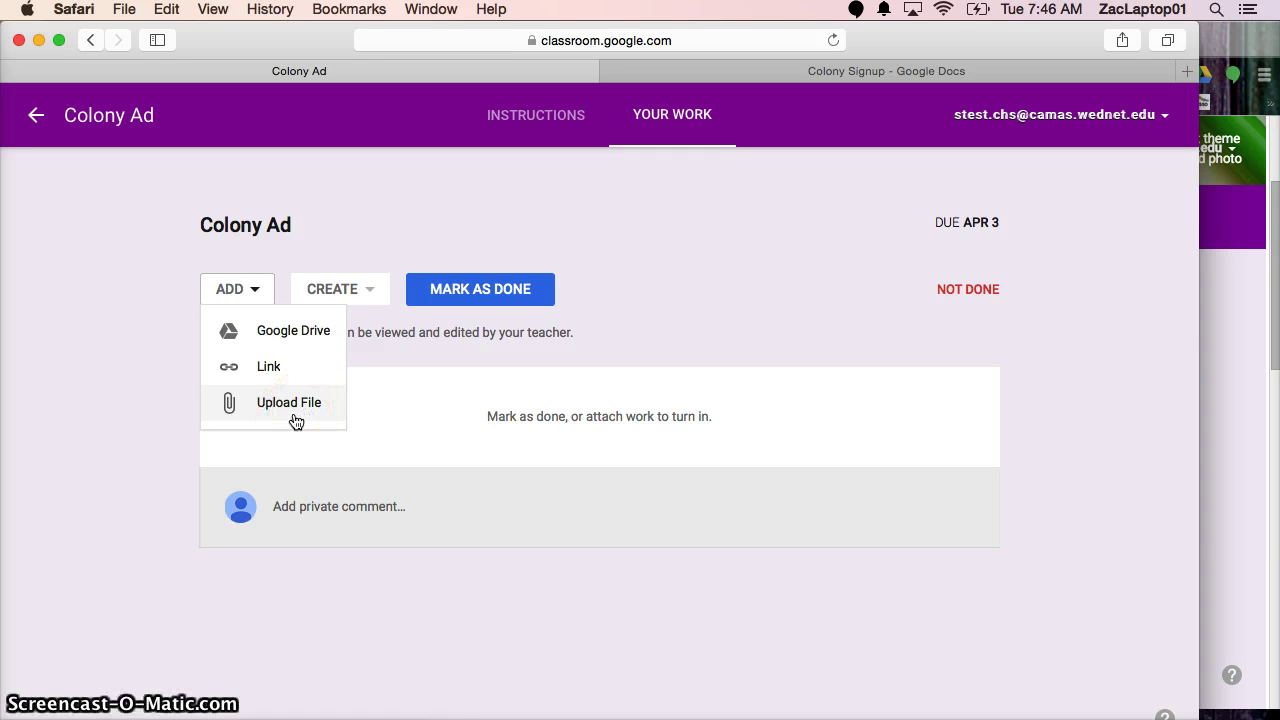
click(484, 291)
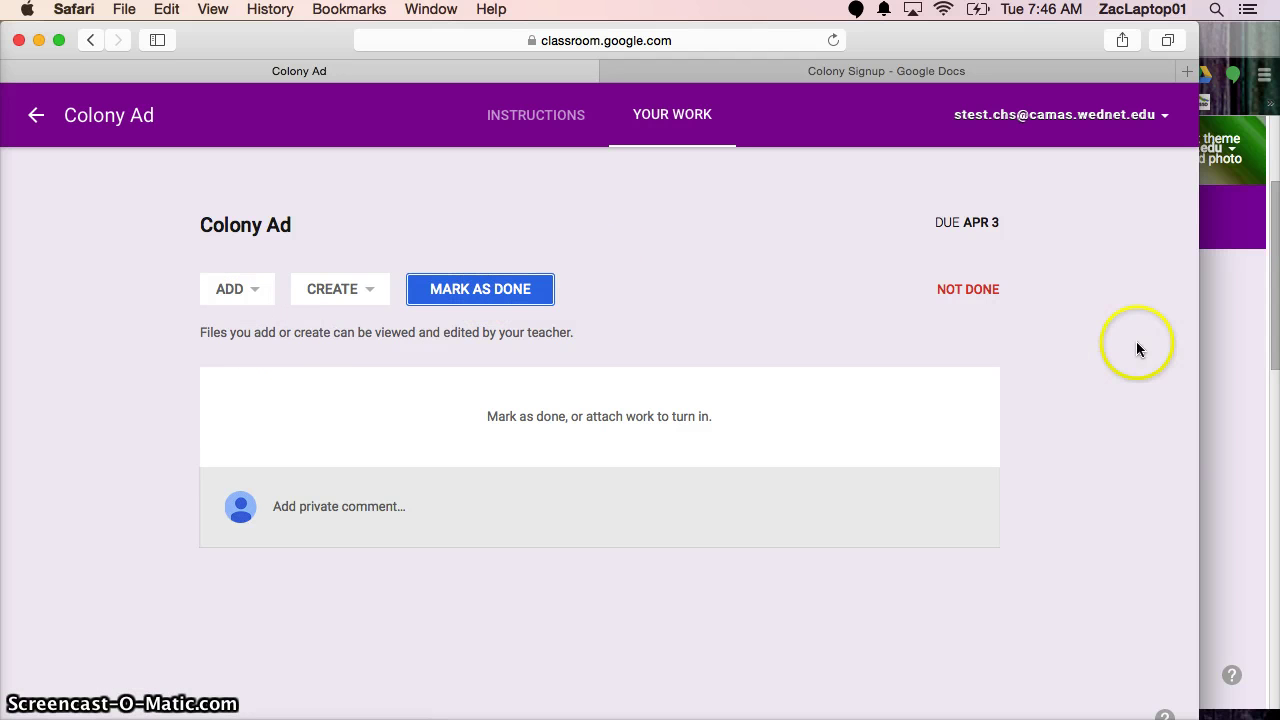
click(1237, 342)
Start creating another assignment from the class stream.
scroll(100, 690, up, 3)
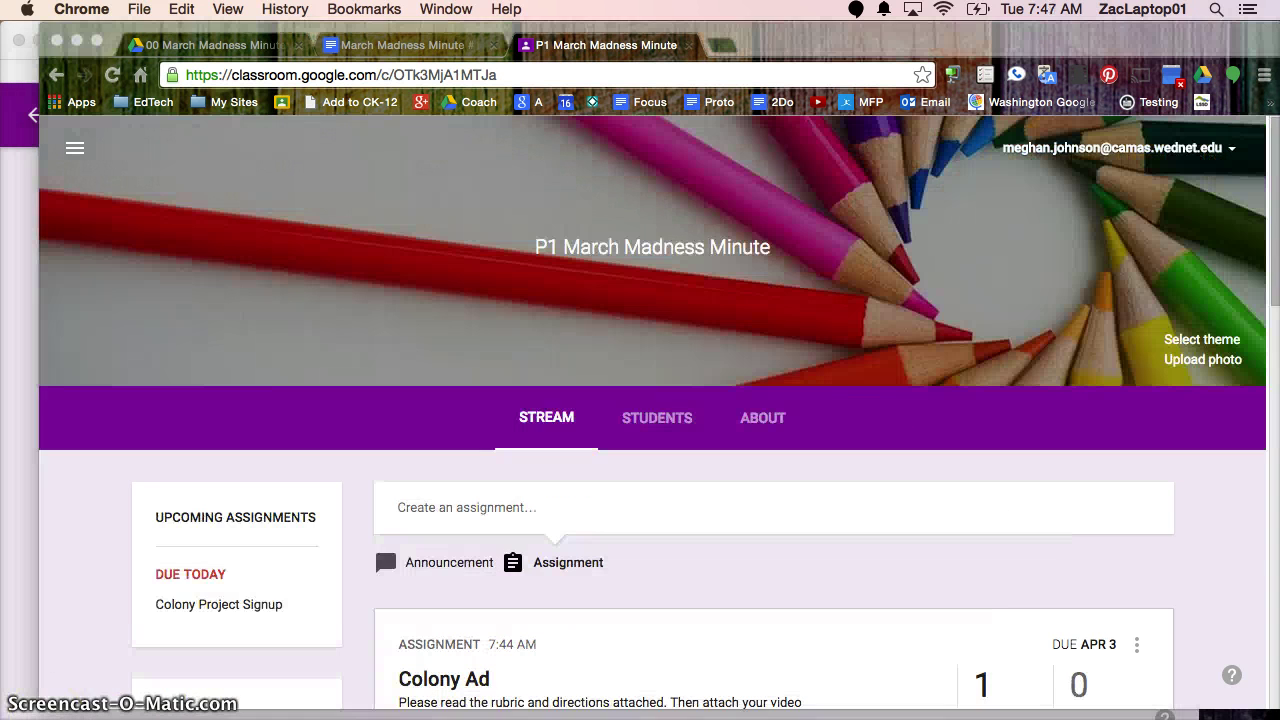
scroll(628, 635, down, 2)
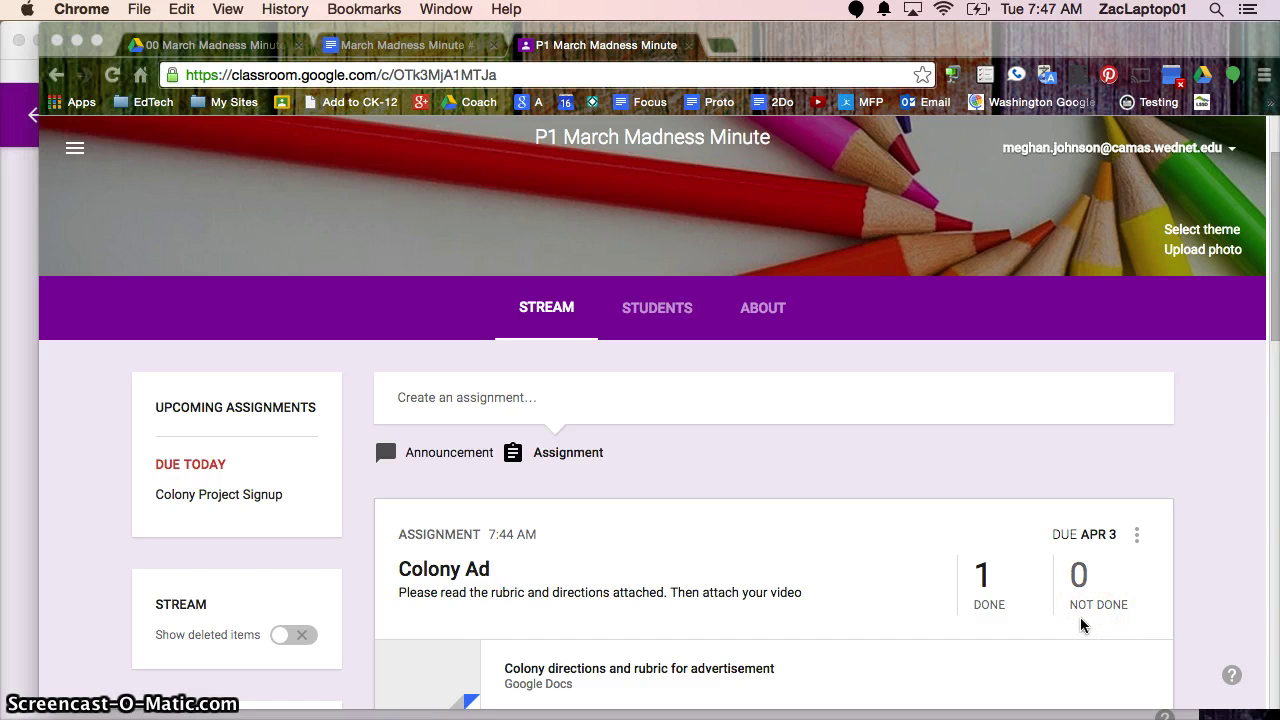
scroll(1080, 600, up, 1)
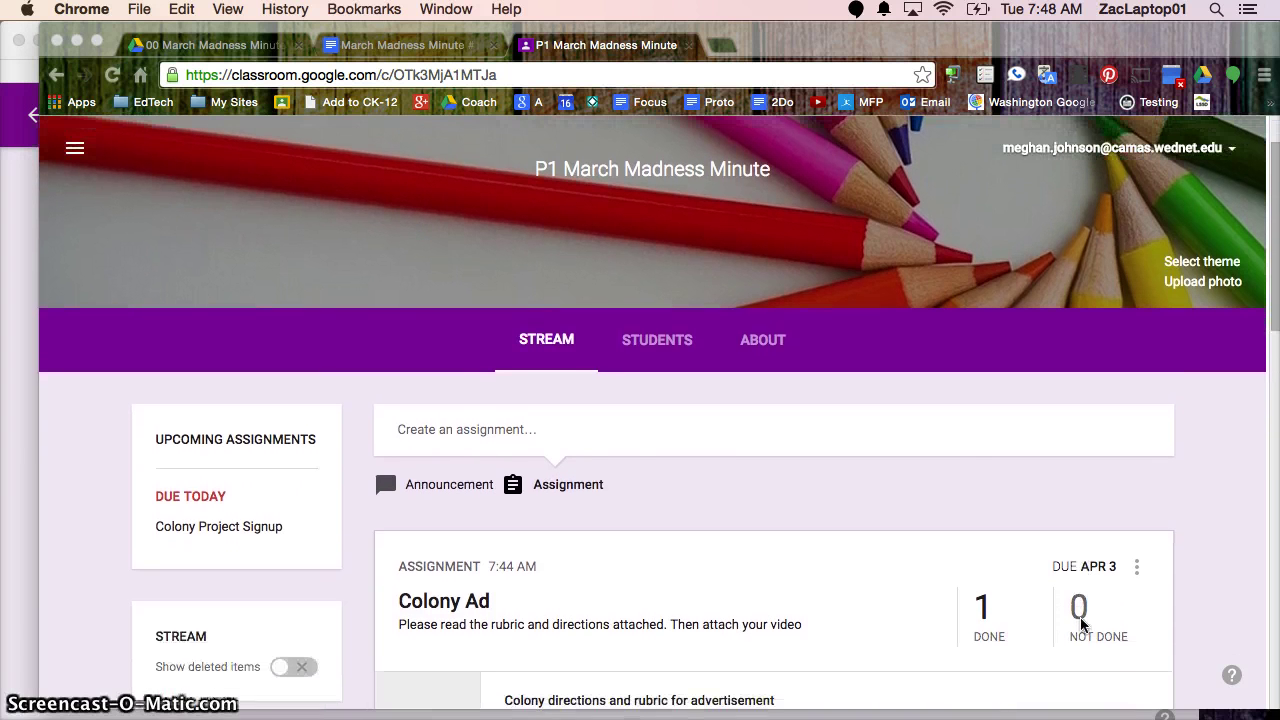
click(565, 486)
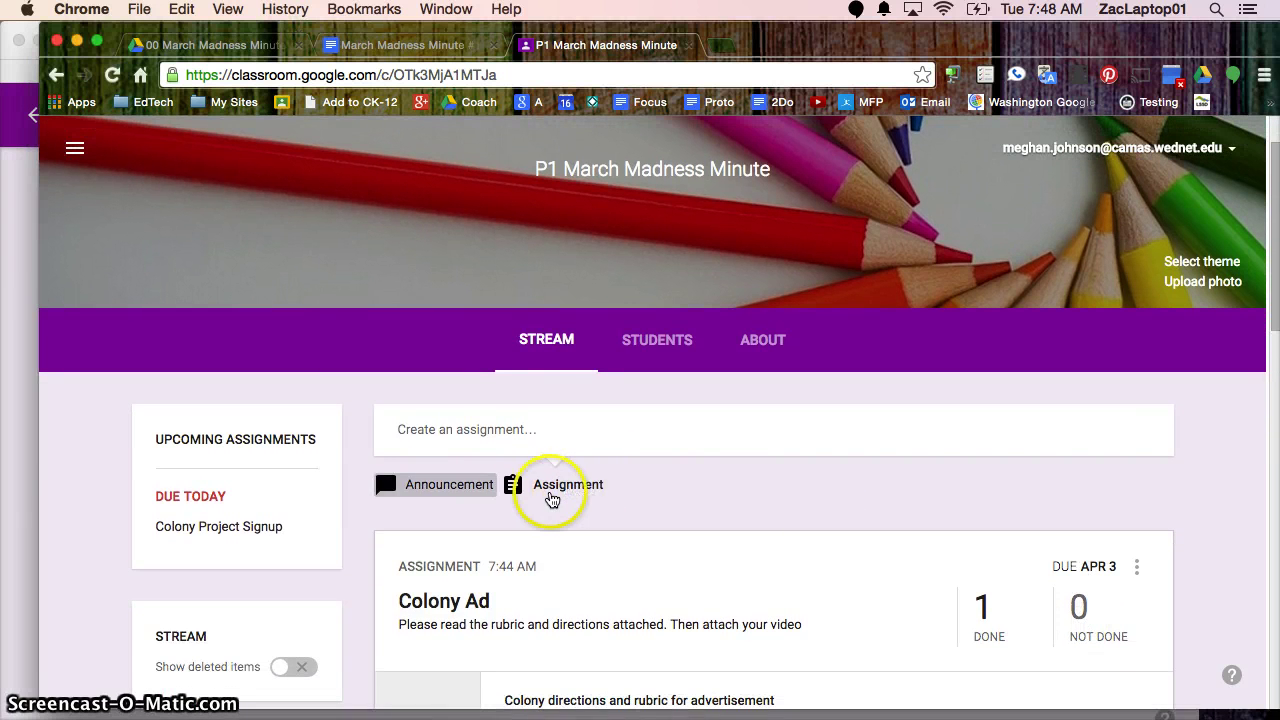
click(540, 488)
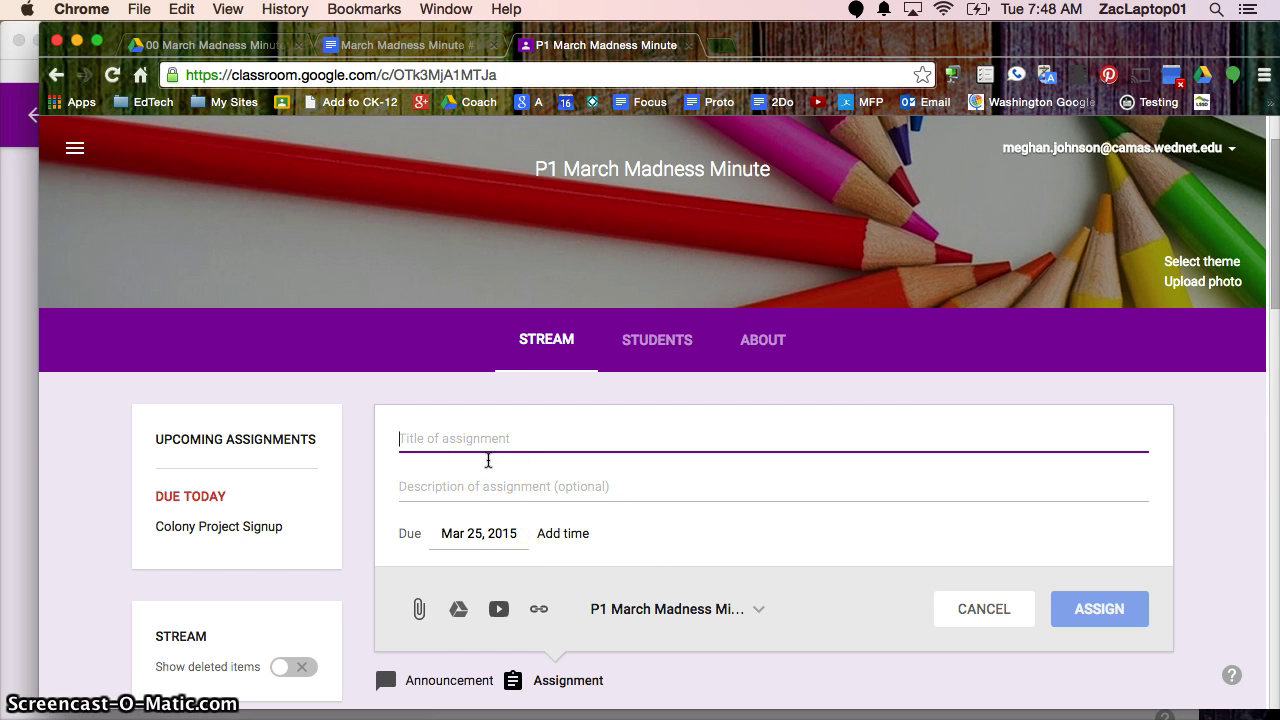
Title the assignment 'Pick your colony' and open the Google Drive file picker.
text(C)
key(BackSpace)
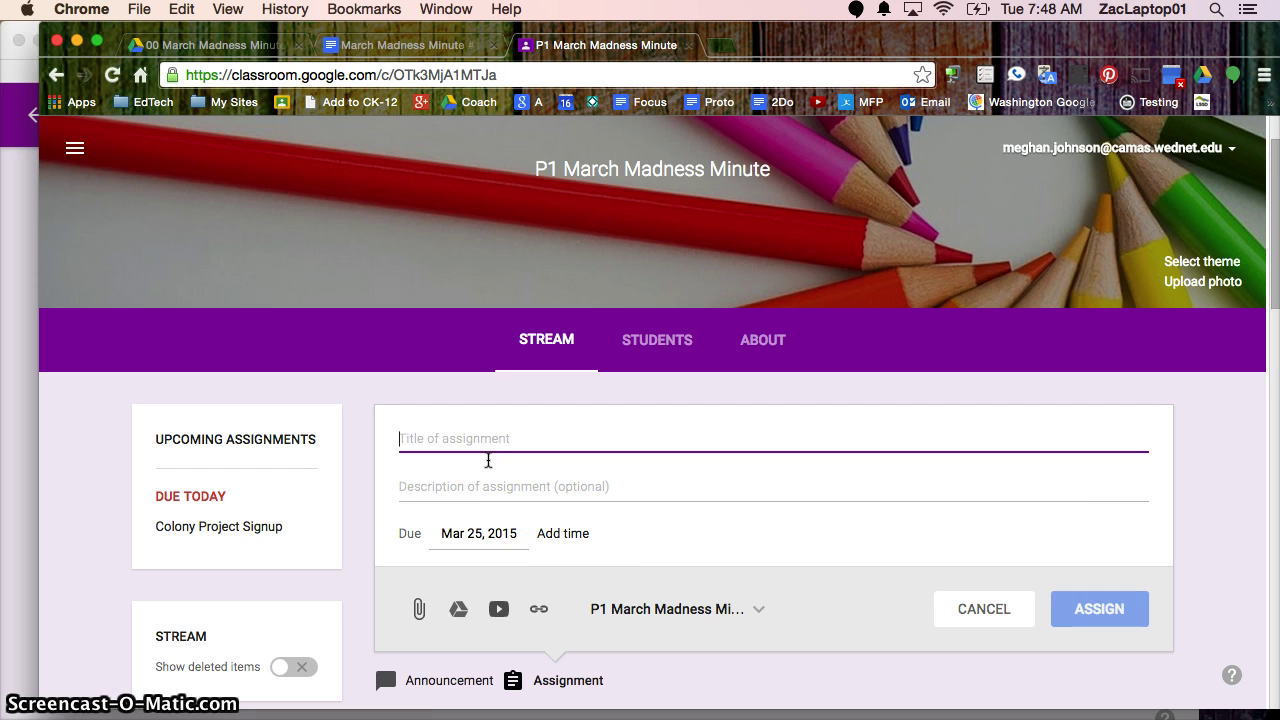
text(Pick your c)
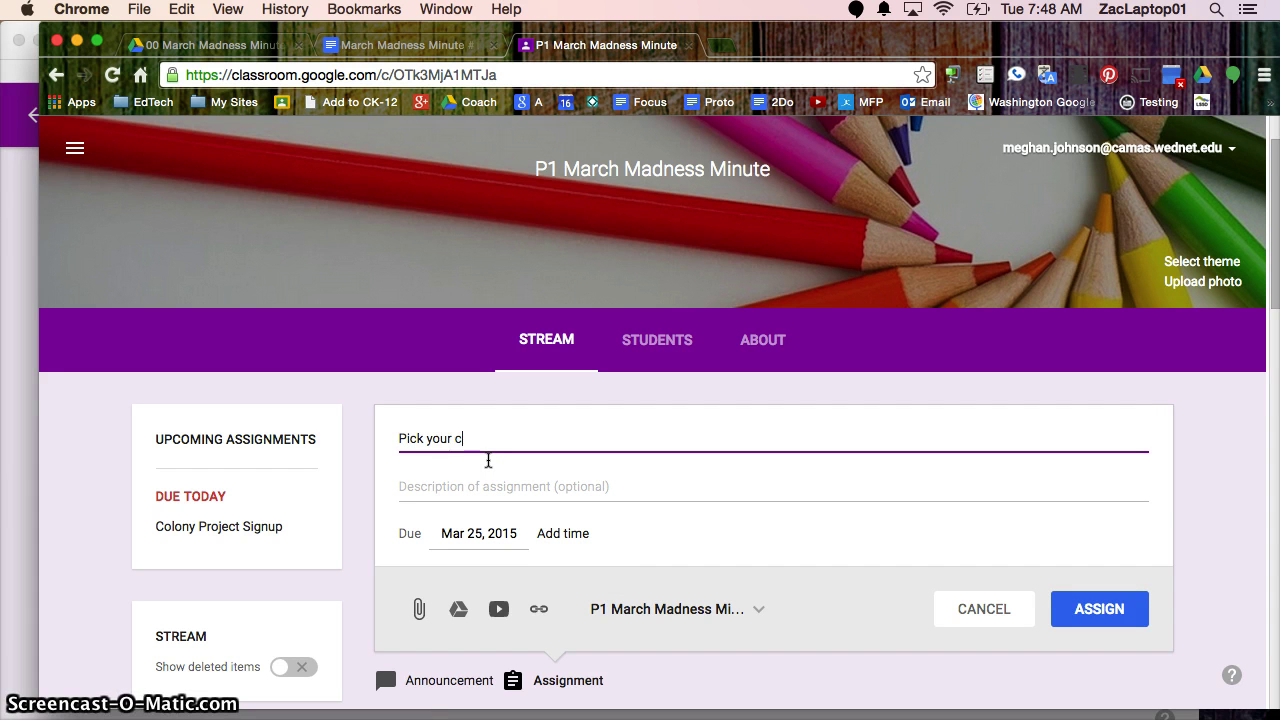
text(olong)
key(BackSpace)
key(BackSpace)
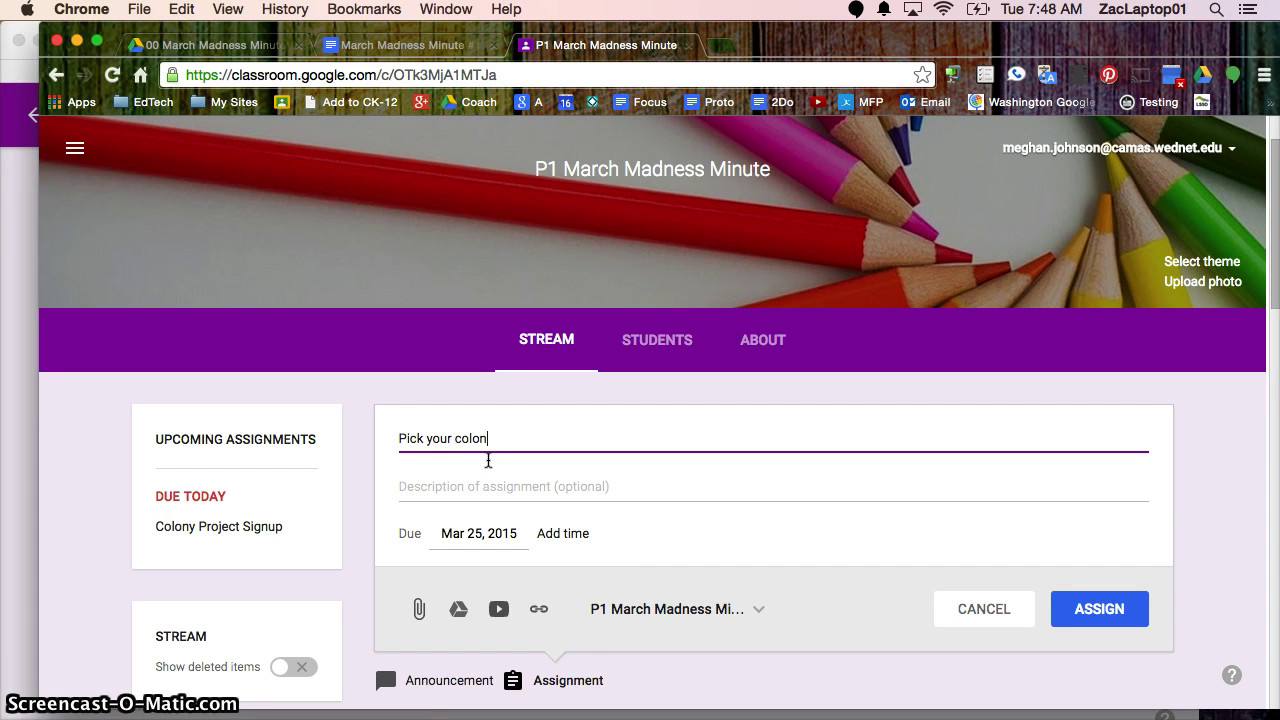
text(y)
click(458, 609)
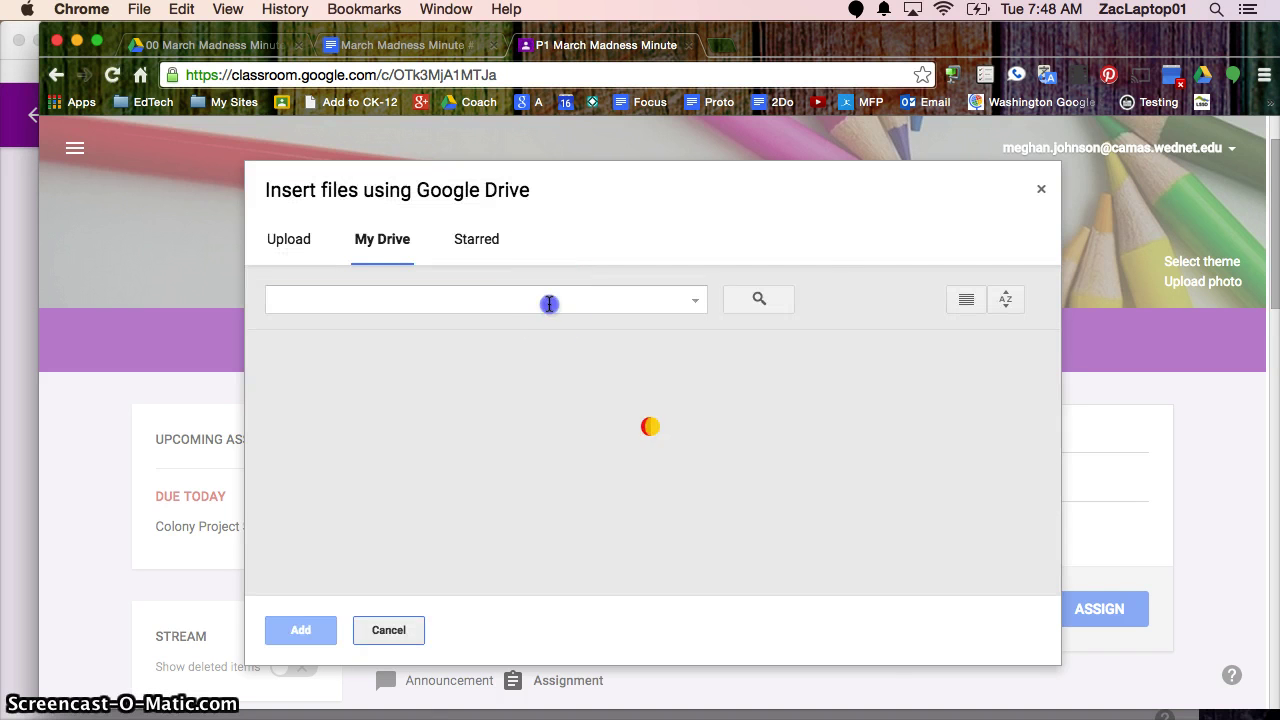
Try searching the Drive picker for 'colony' and browse back to My Drive.
click(549, 300)
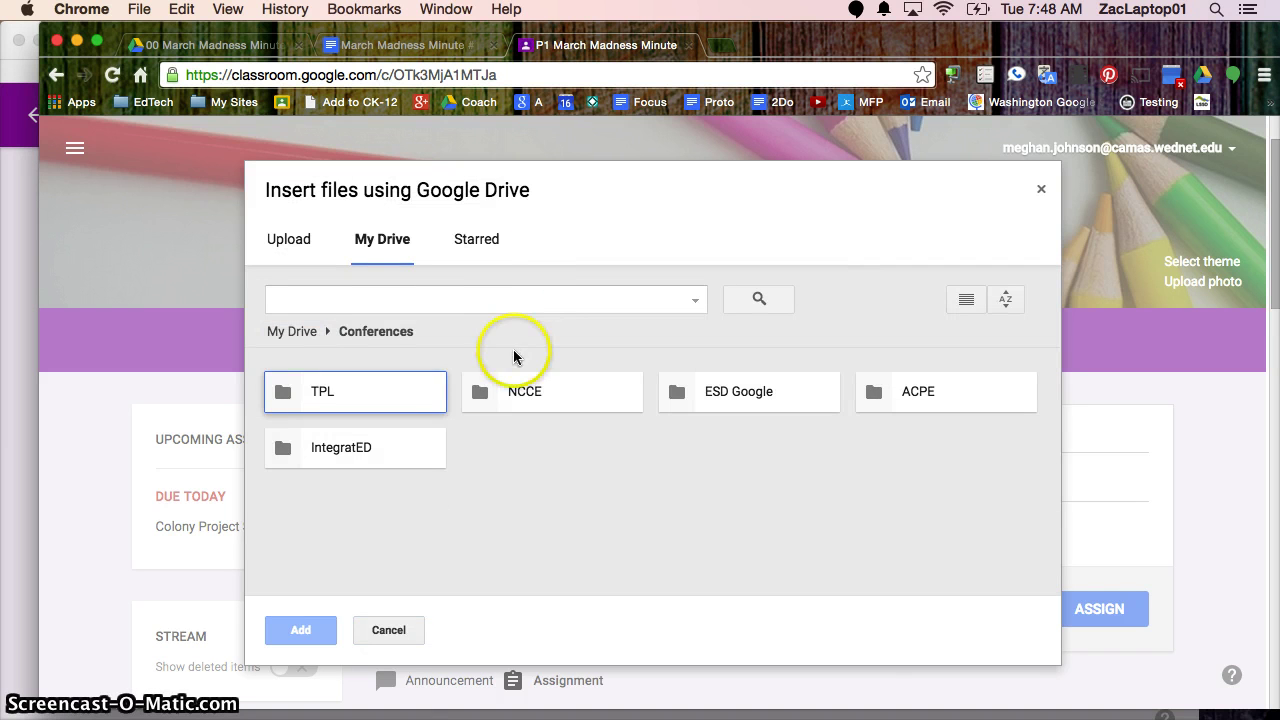
click(516, 298)
text(colony)
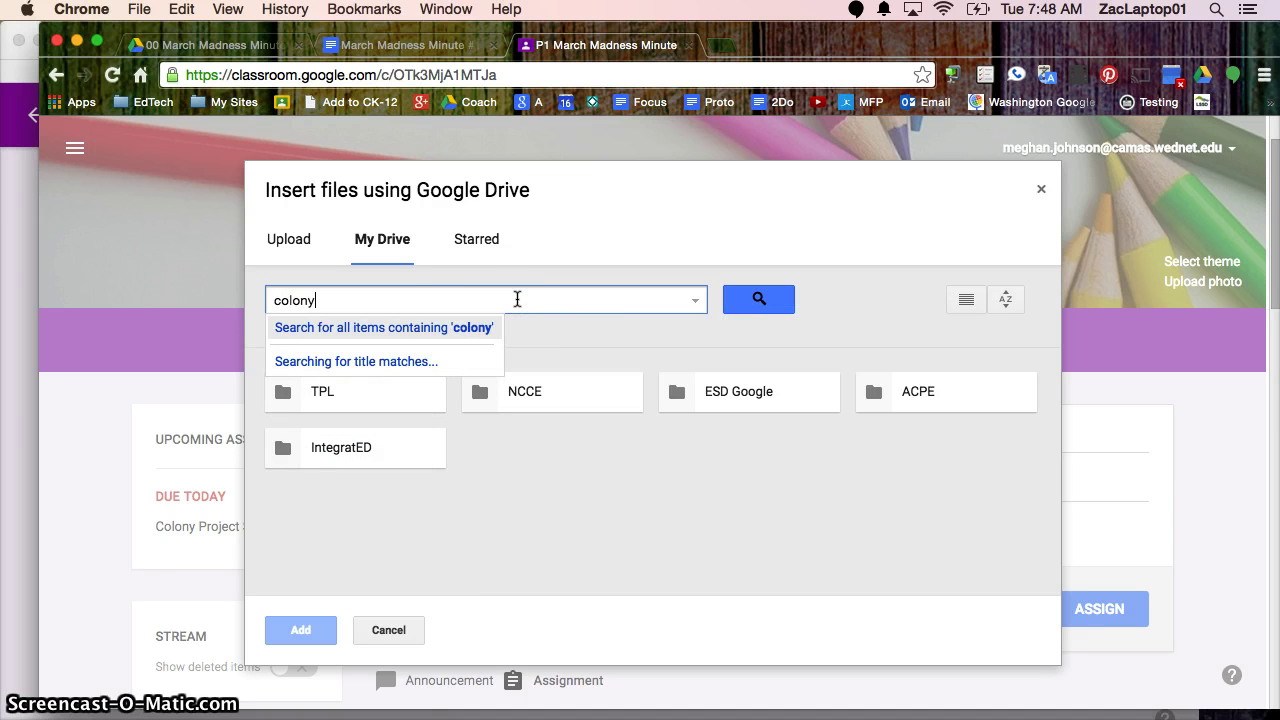
key(Return)
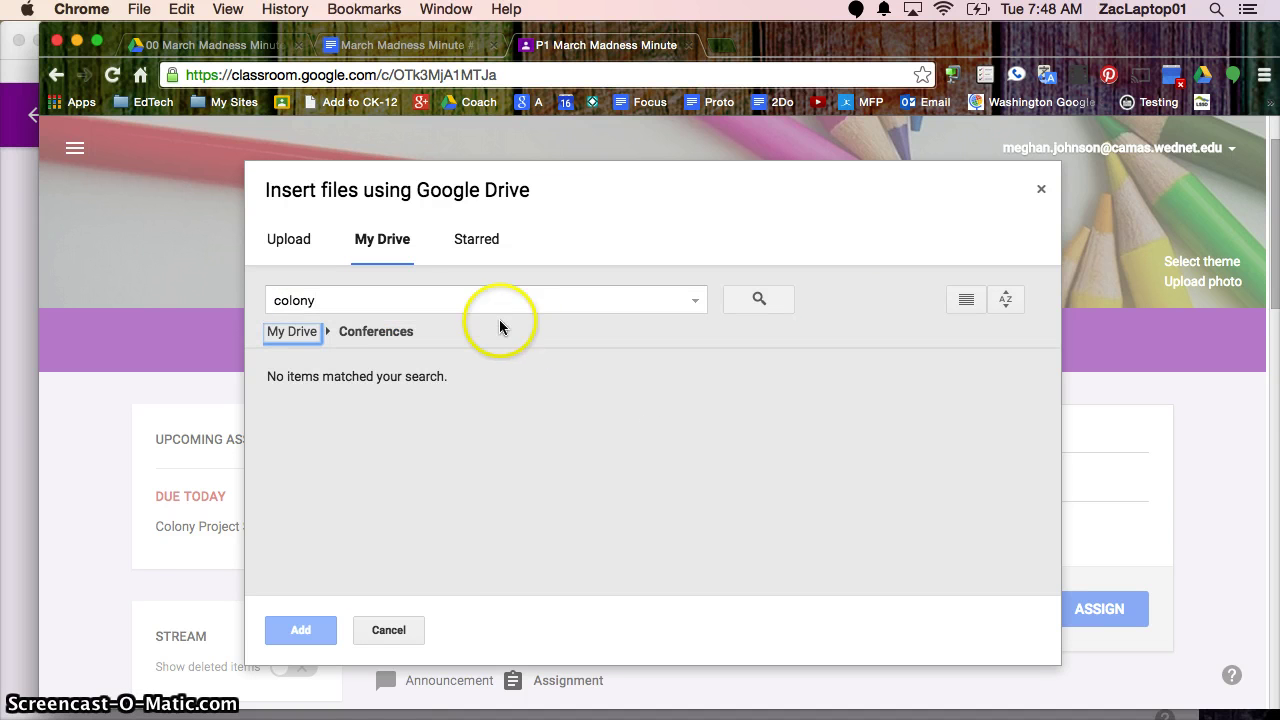
click(481, 296)
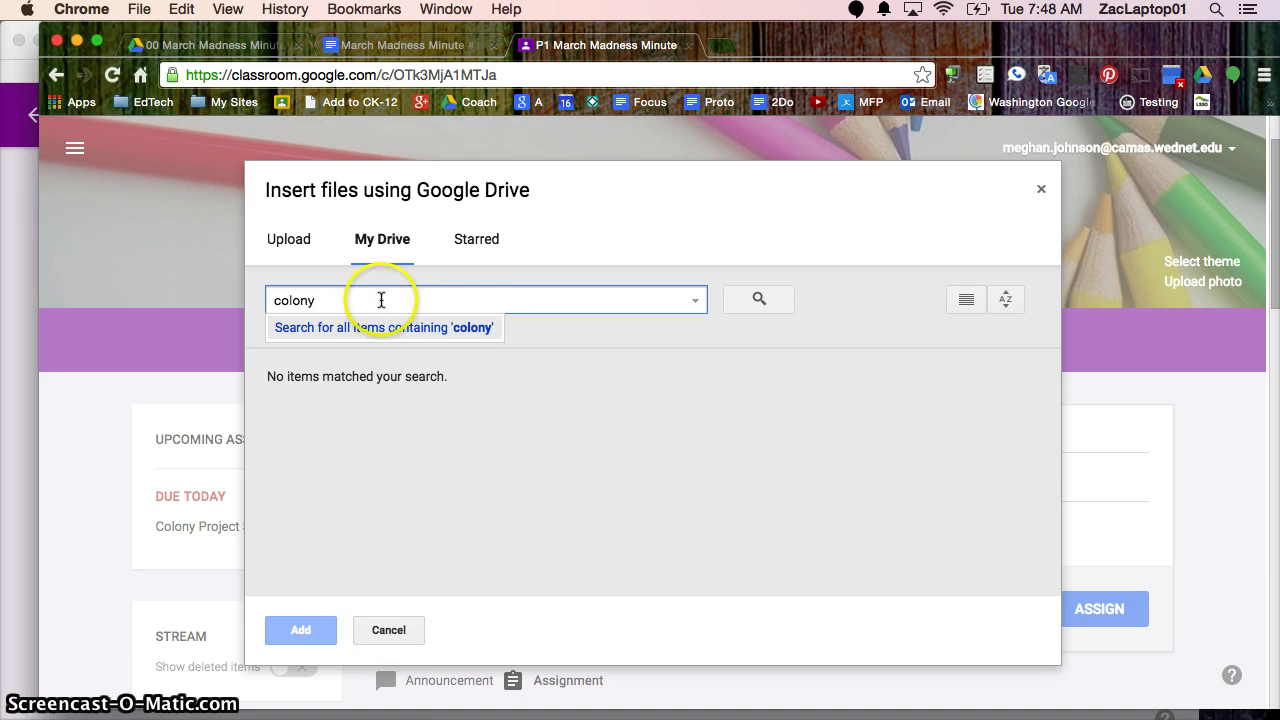
click(417, 300)
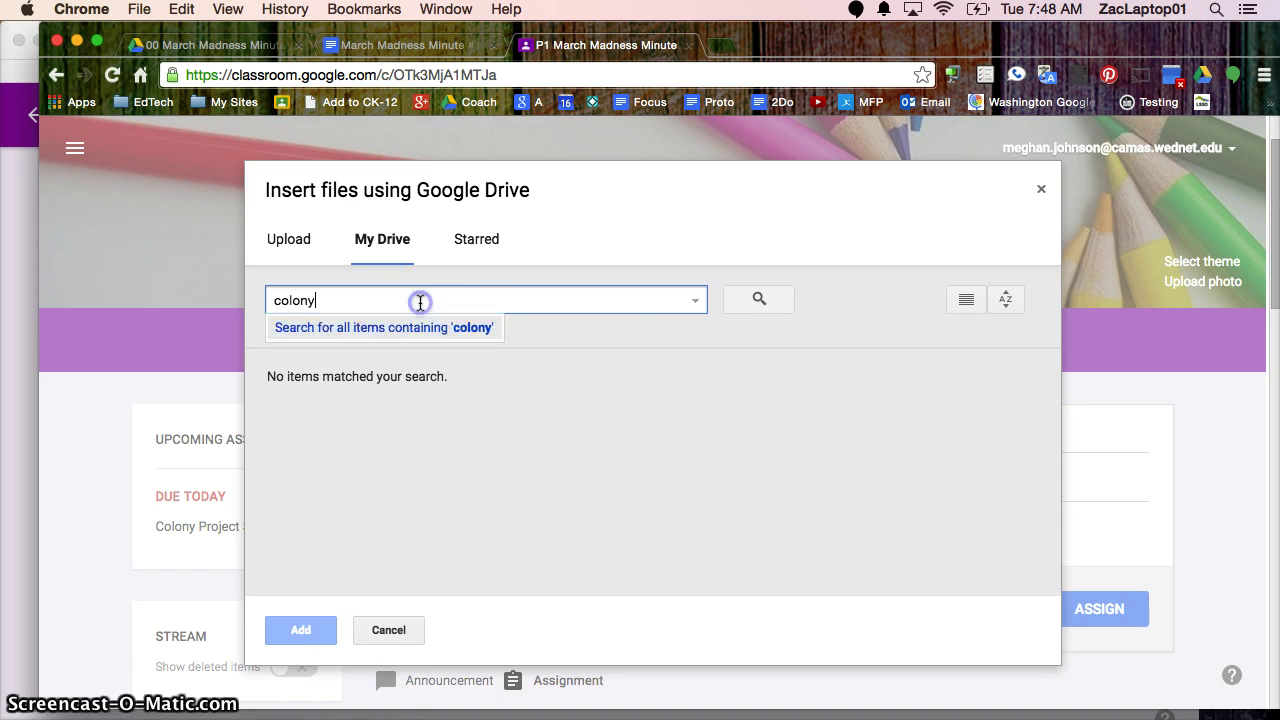
click(716, 318)
click(303, 331)
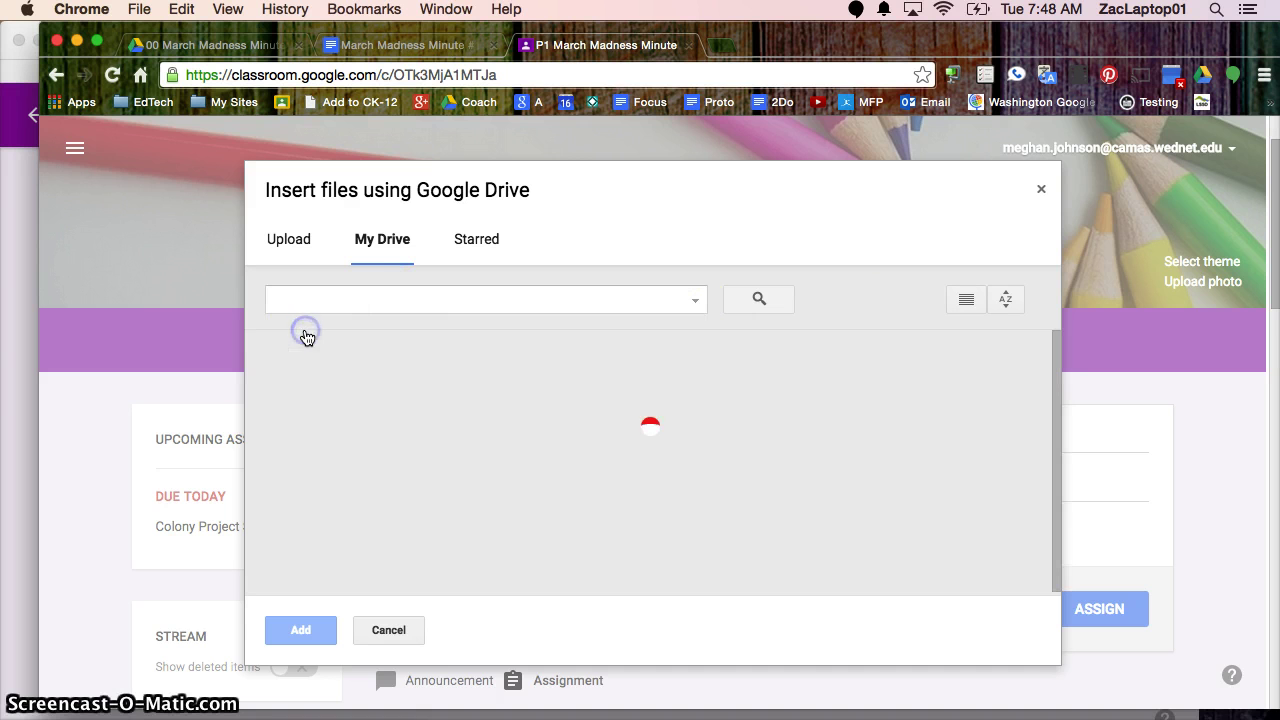
click(369, 298)
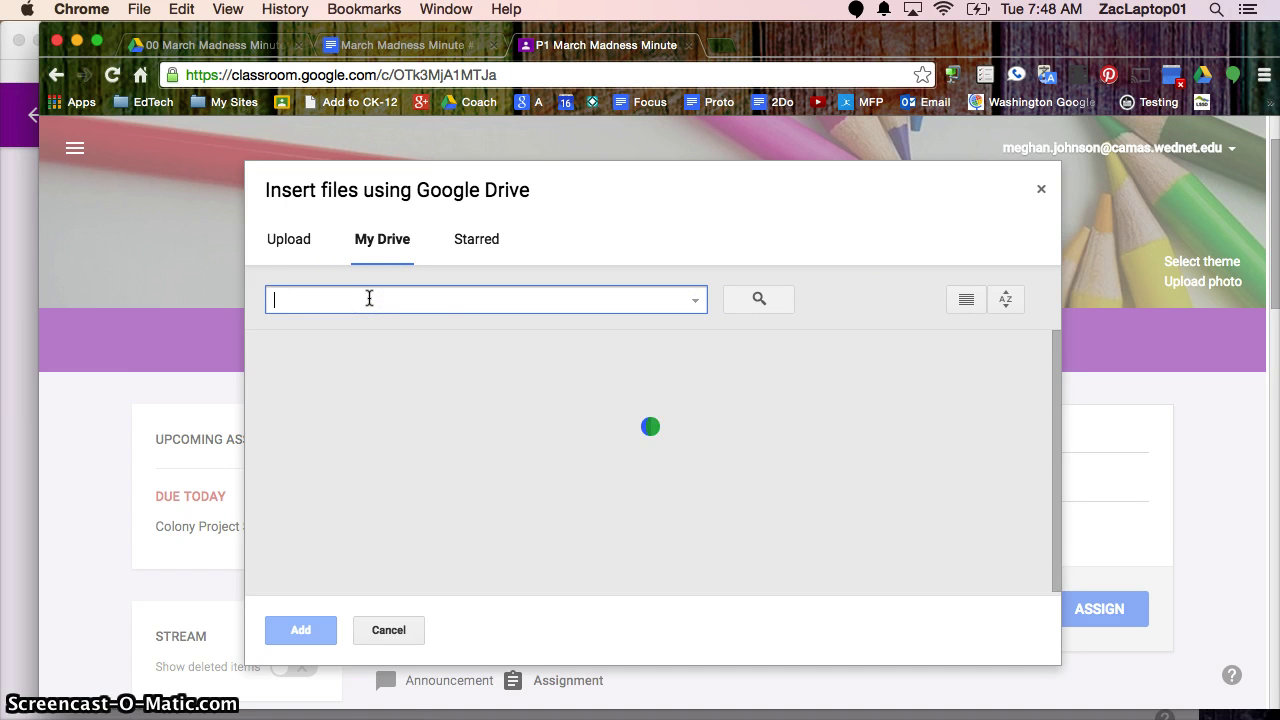
click(343, 290)
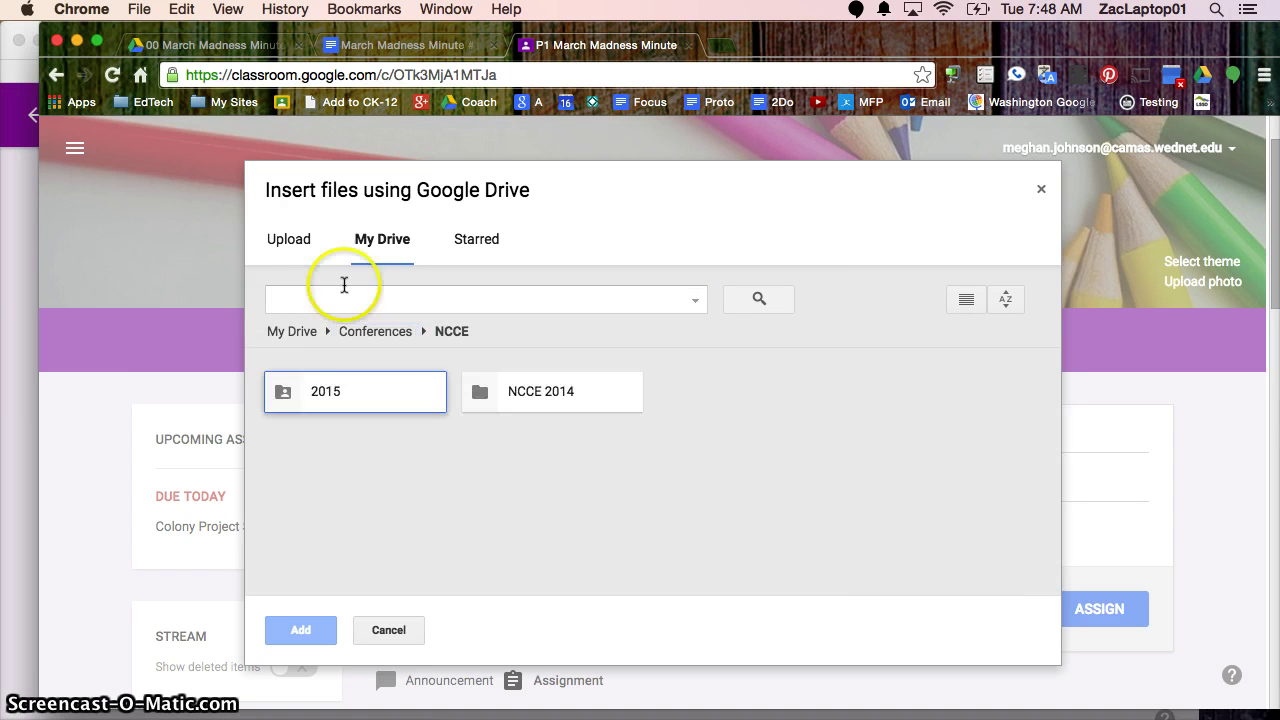
click(305, 329)
Search My Drive for 'colony' and attach the 'Colony- Where to live and why' doc.
click(321, 300)
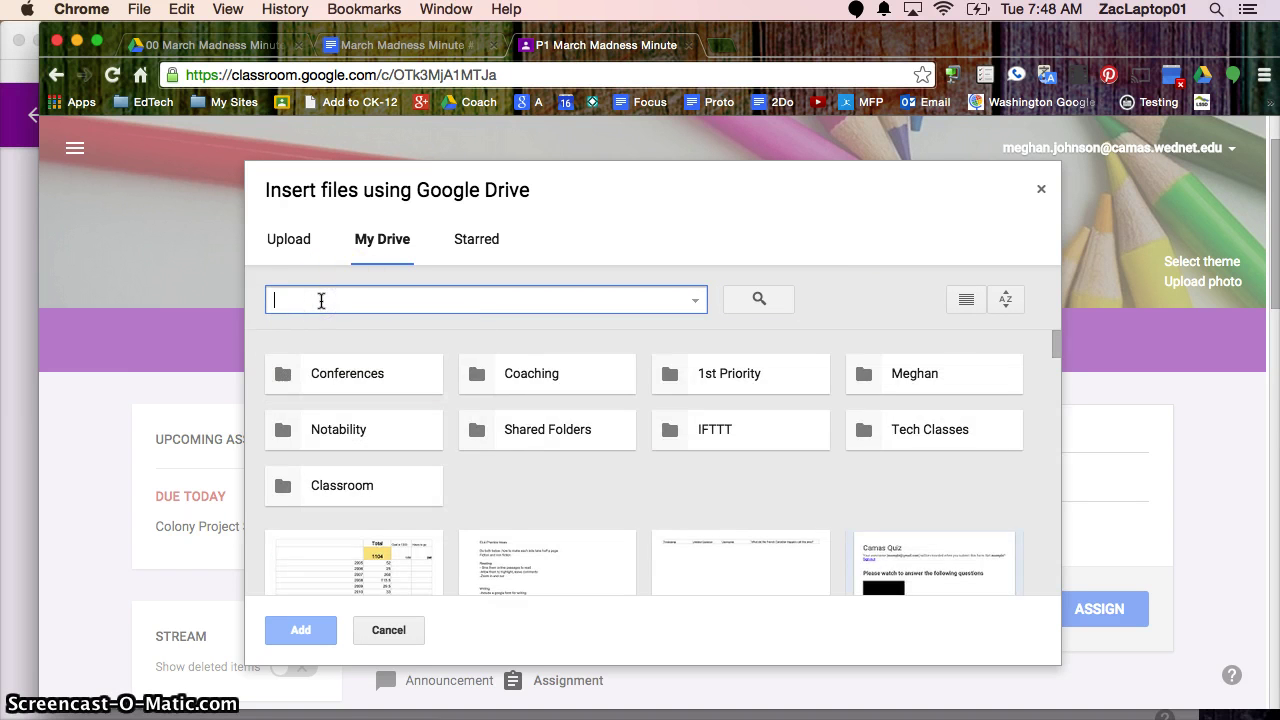
text(colony)
key(Return)
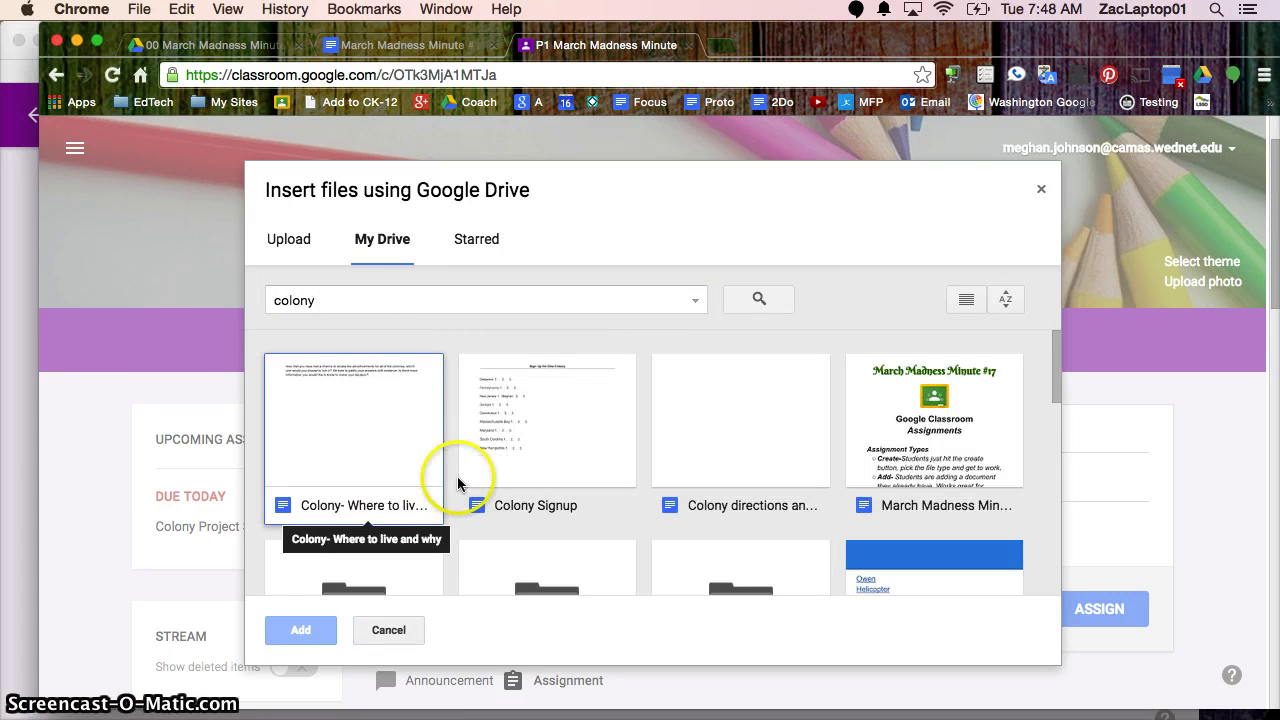
click(370, 478)
click(306, 629)
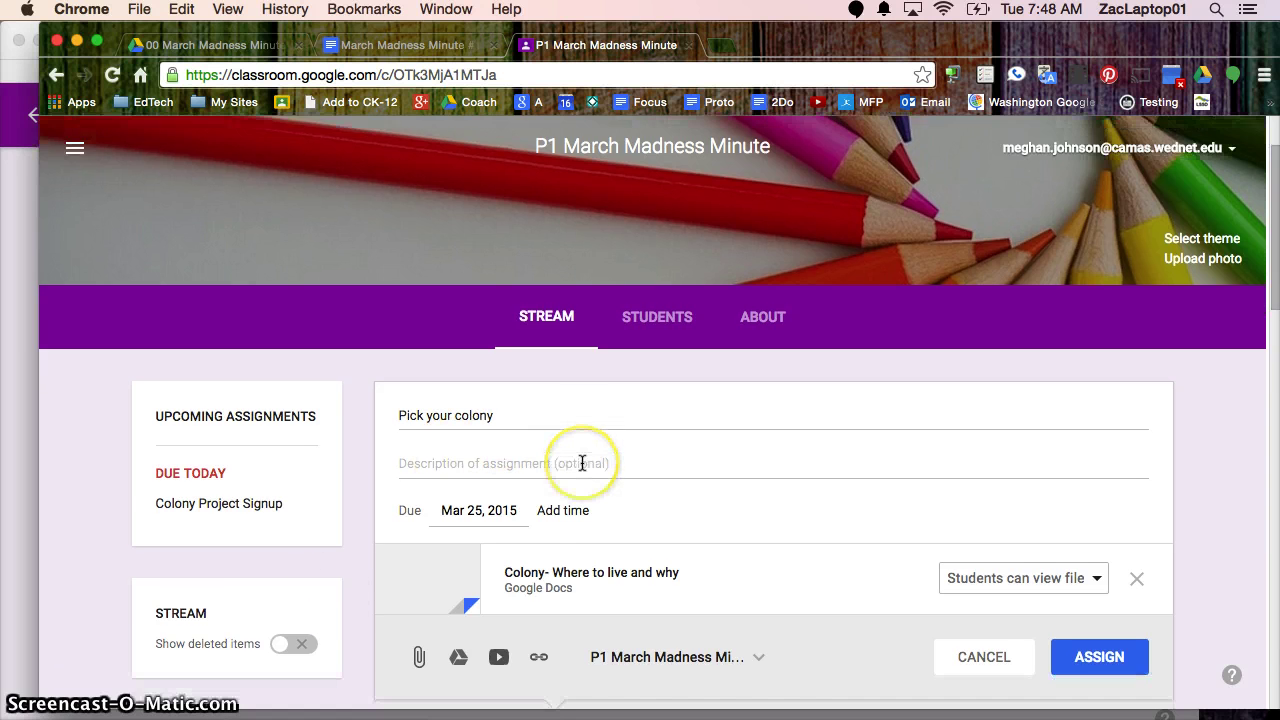
Set the attached doc to 'Make a copy for each student' and assign 'Pick your colony'.
scroll(582, 463, down, 3)
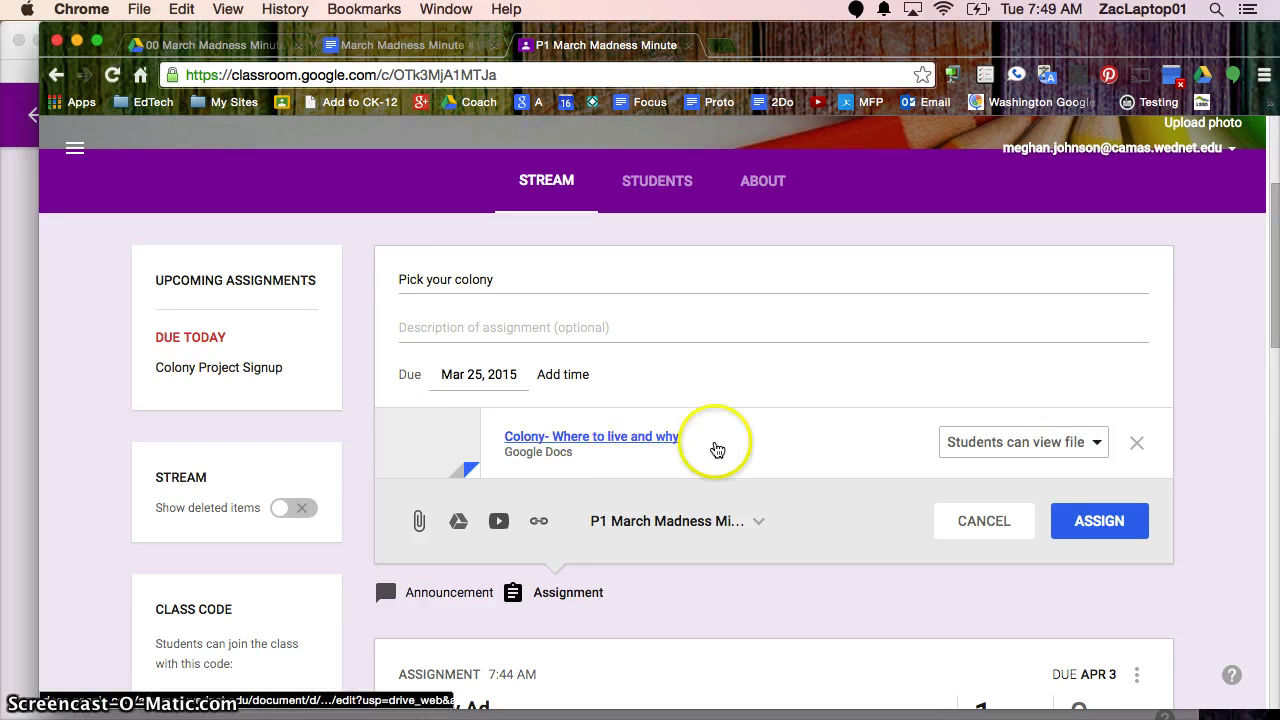
click(983, 442)
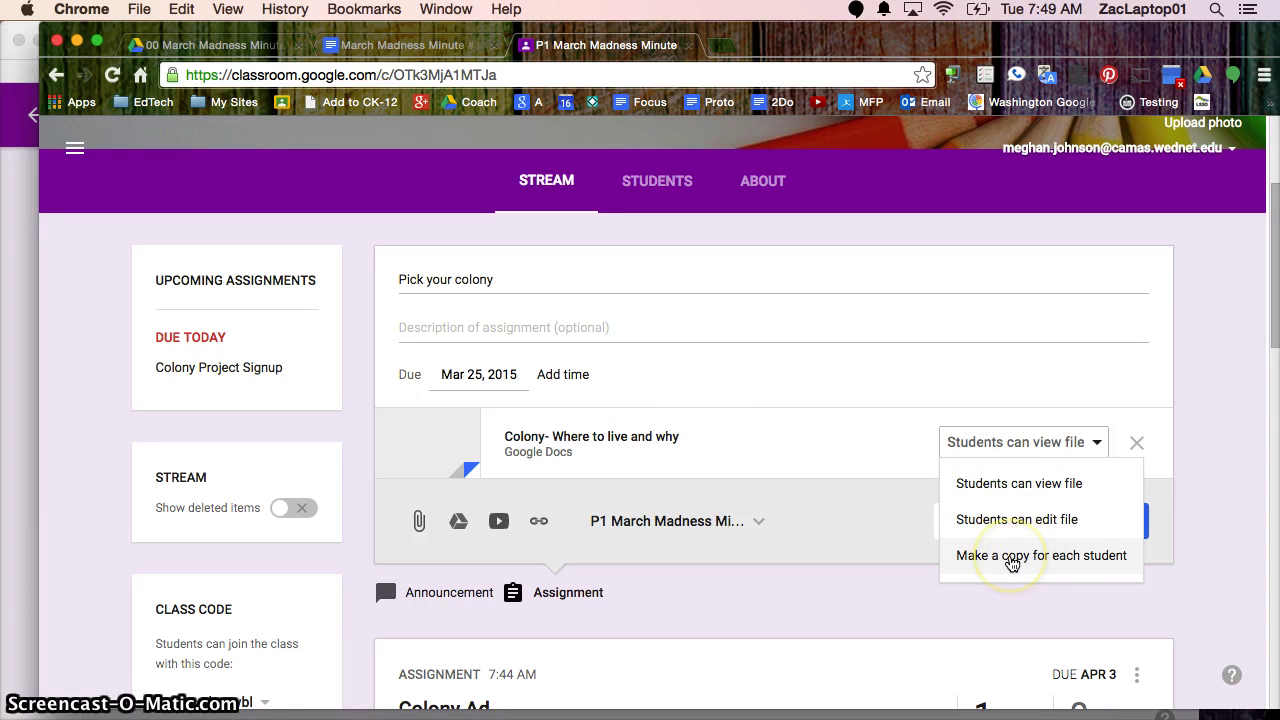
click(1012, 560)
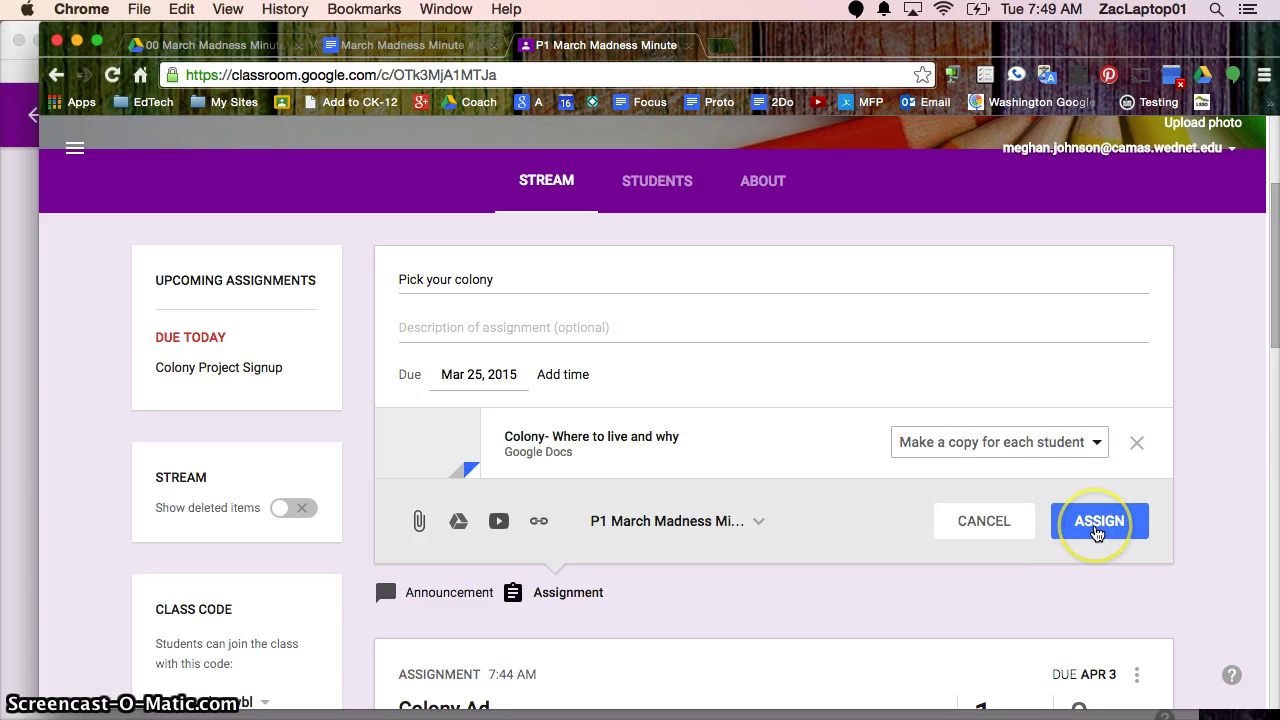
click(1090, 531)
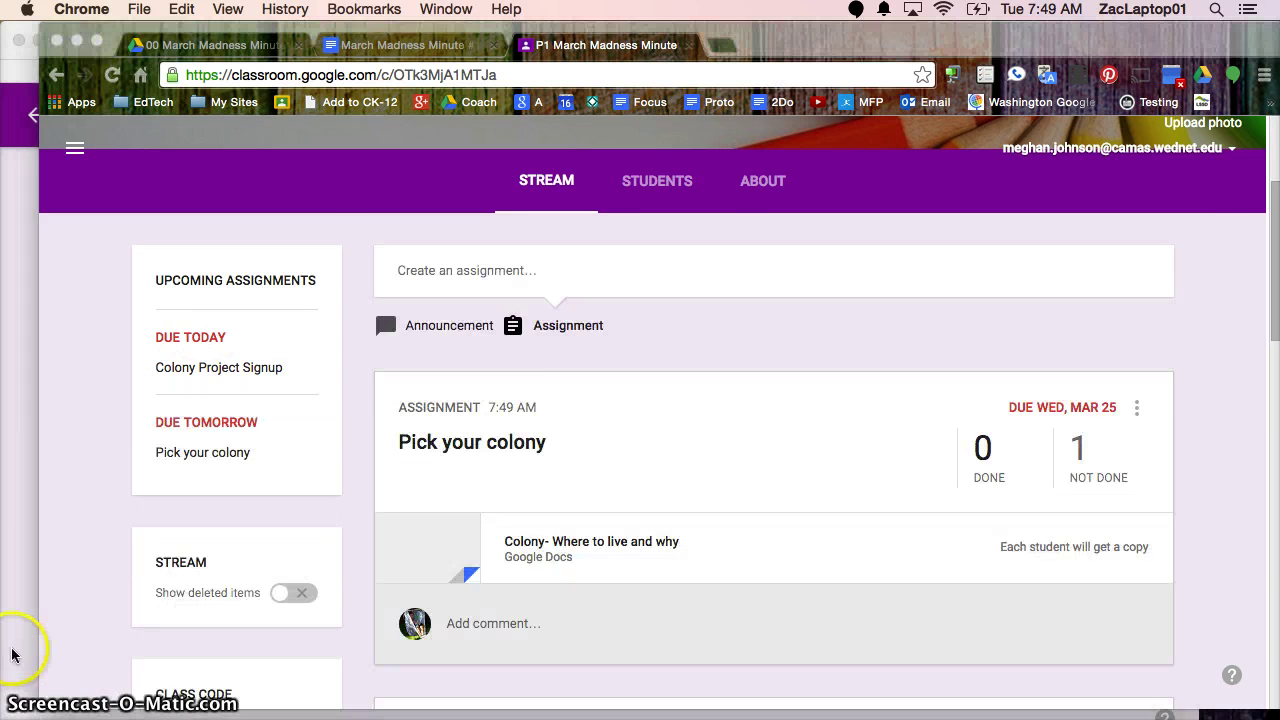
In the Safari student window, open 'Pick your colony' to reach the student's doc copy.
click(12, 655)
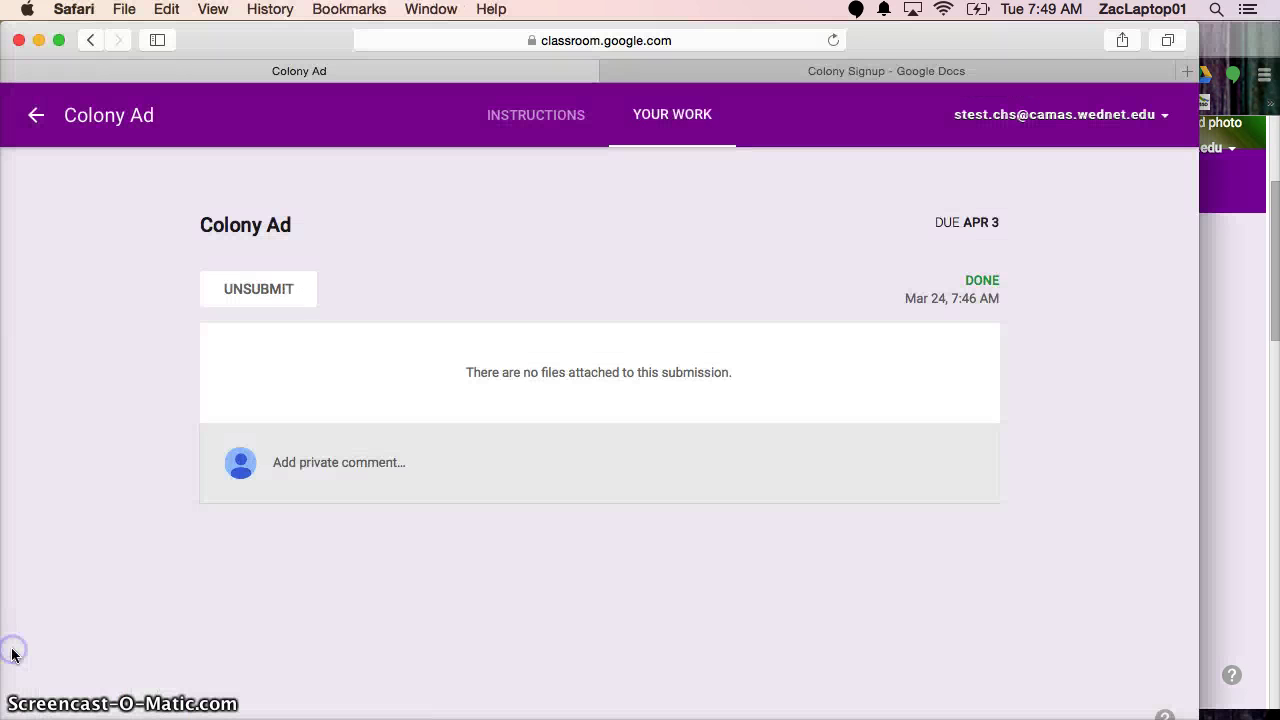
click(37, 115)
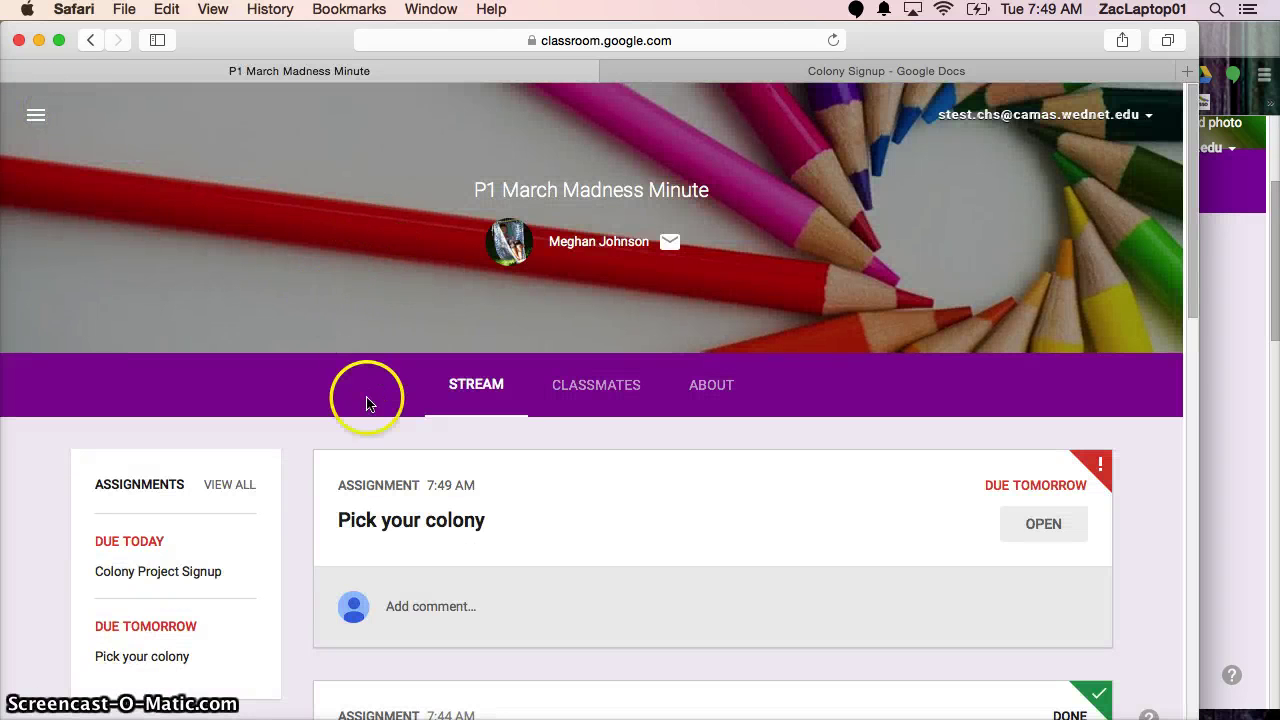
scroll(336, 398, down, 2)
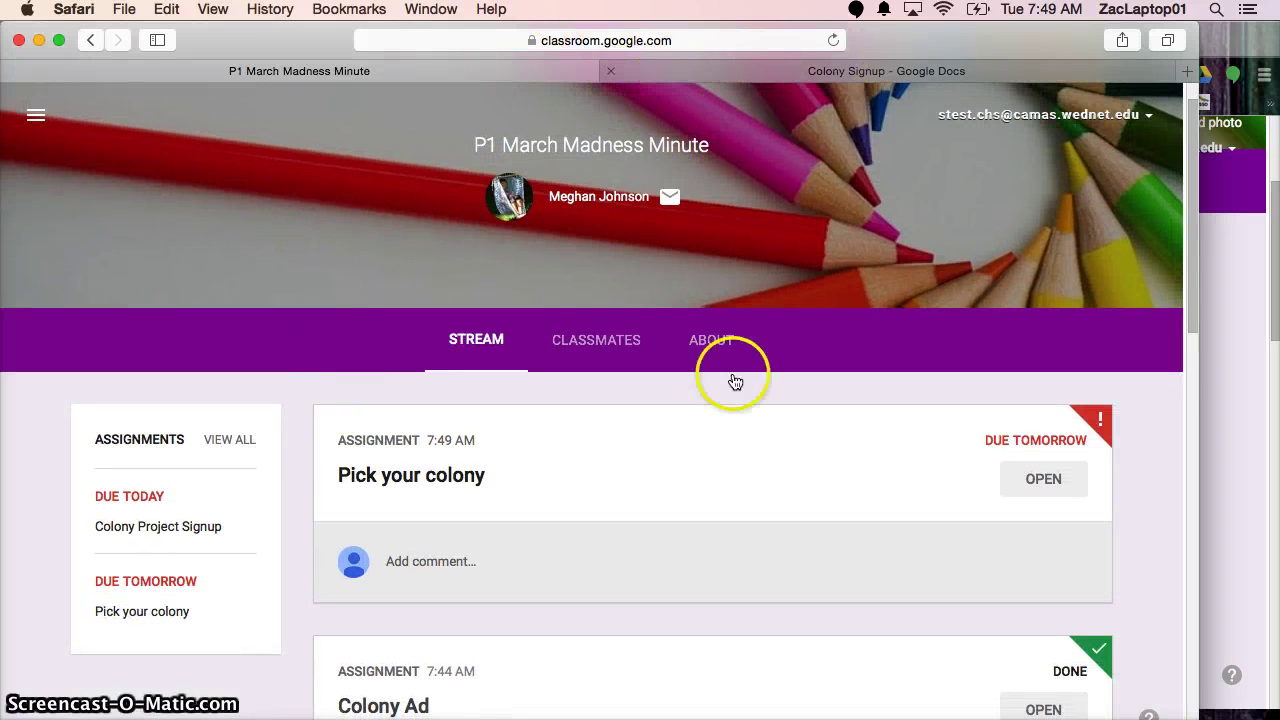
click(428, 483)
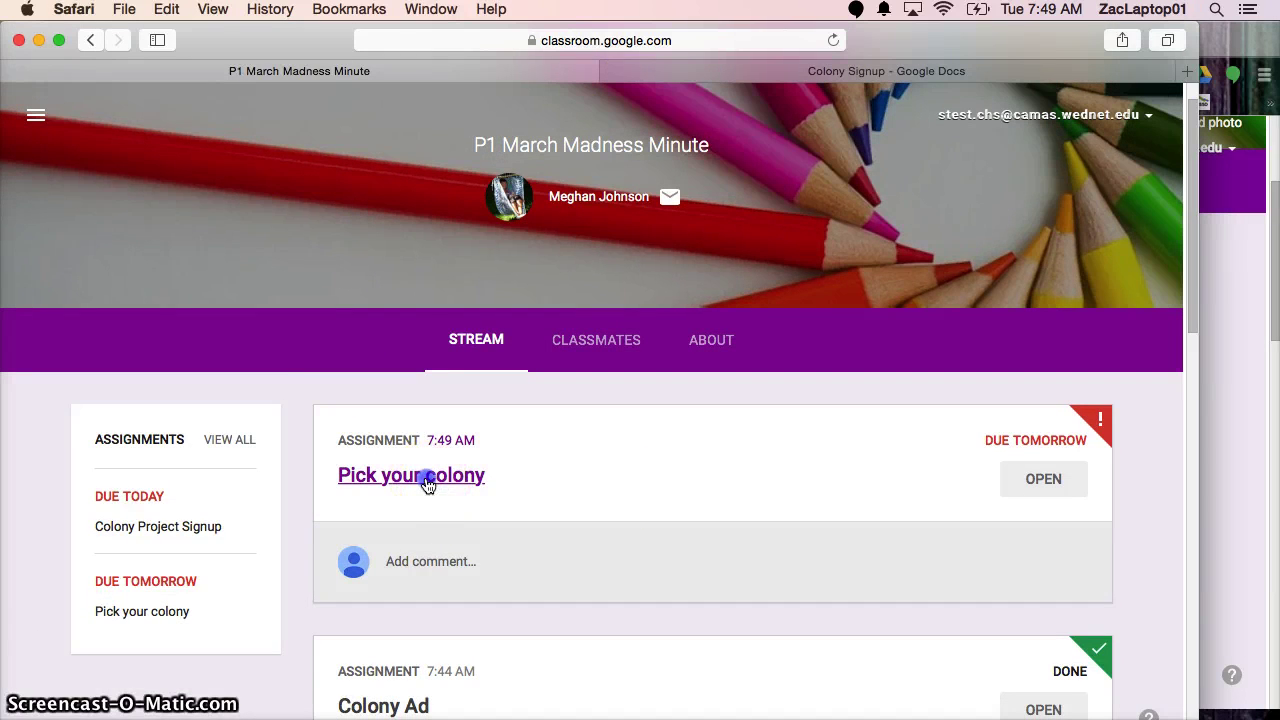
click(582, 129)
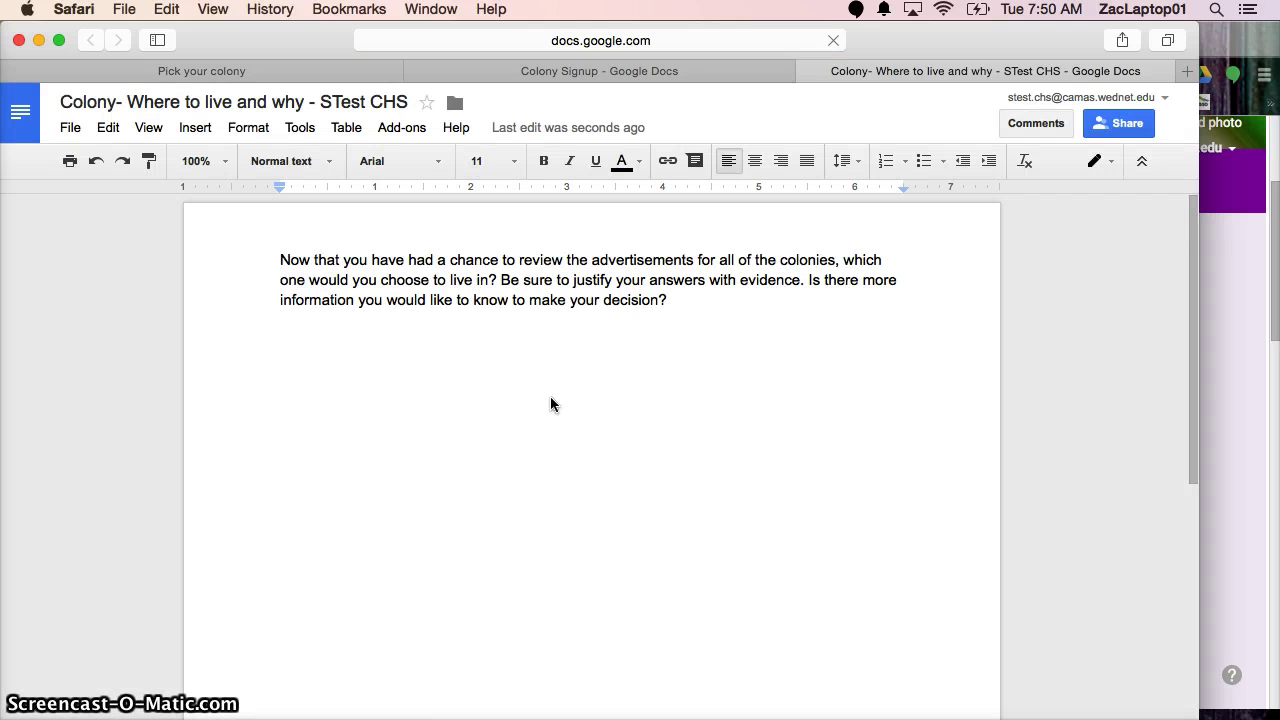
Add the line 'jkhkhkhkhklhkhkljh' below the colony-choice question in the student's copy.
click(716, 318)
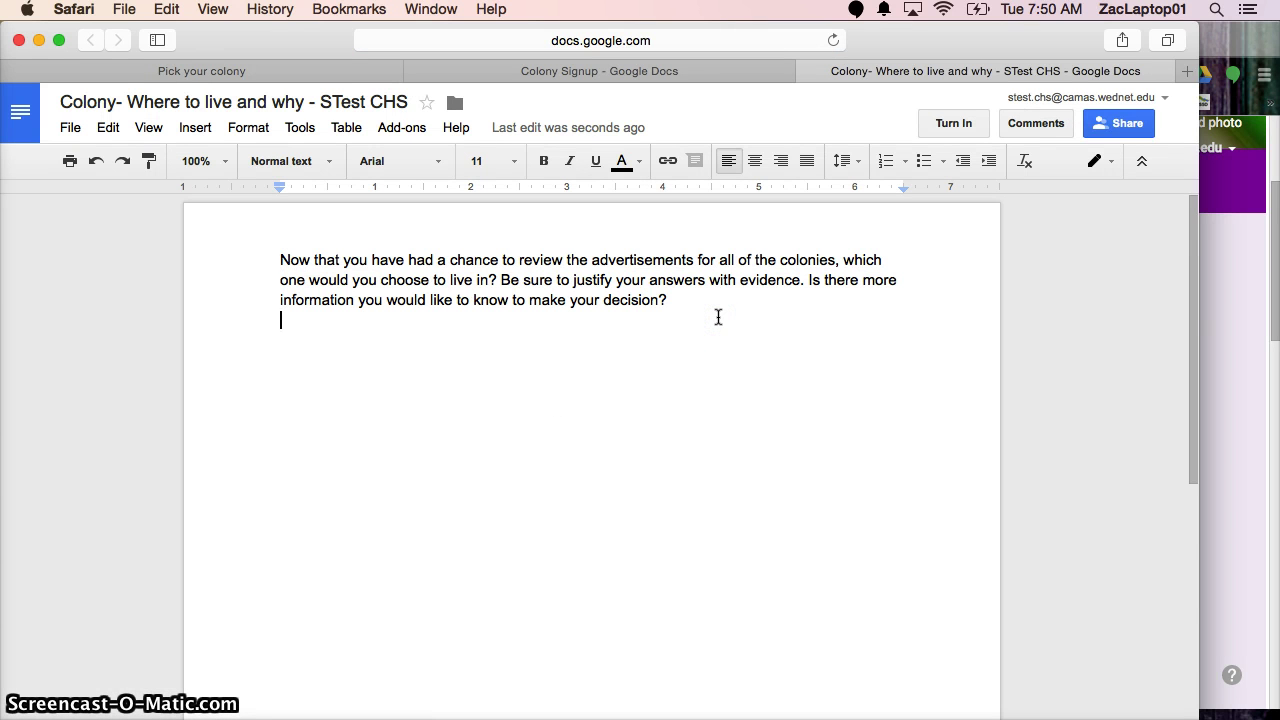
key(Return)
text(jkhkh)
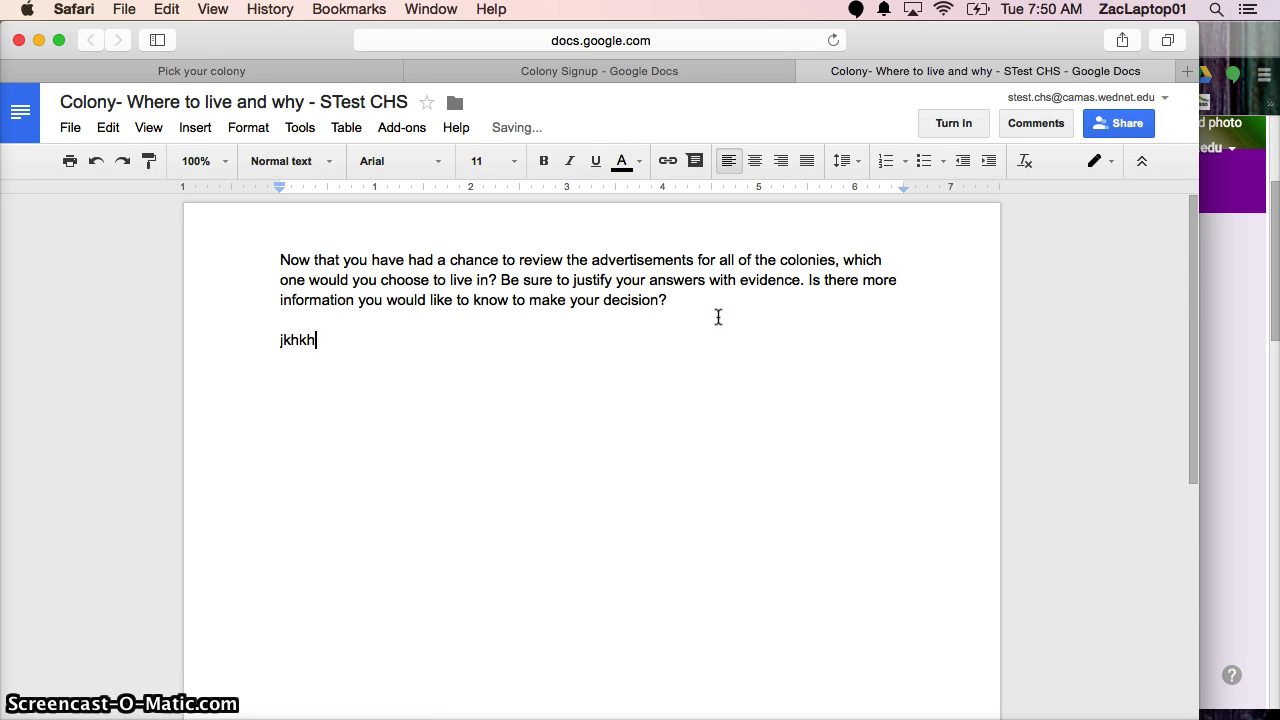
text(khkhklhkhkljh)
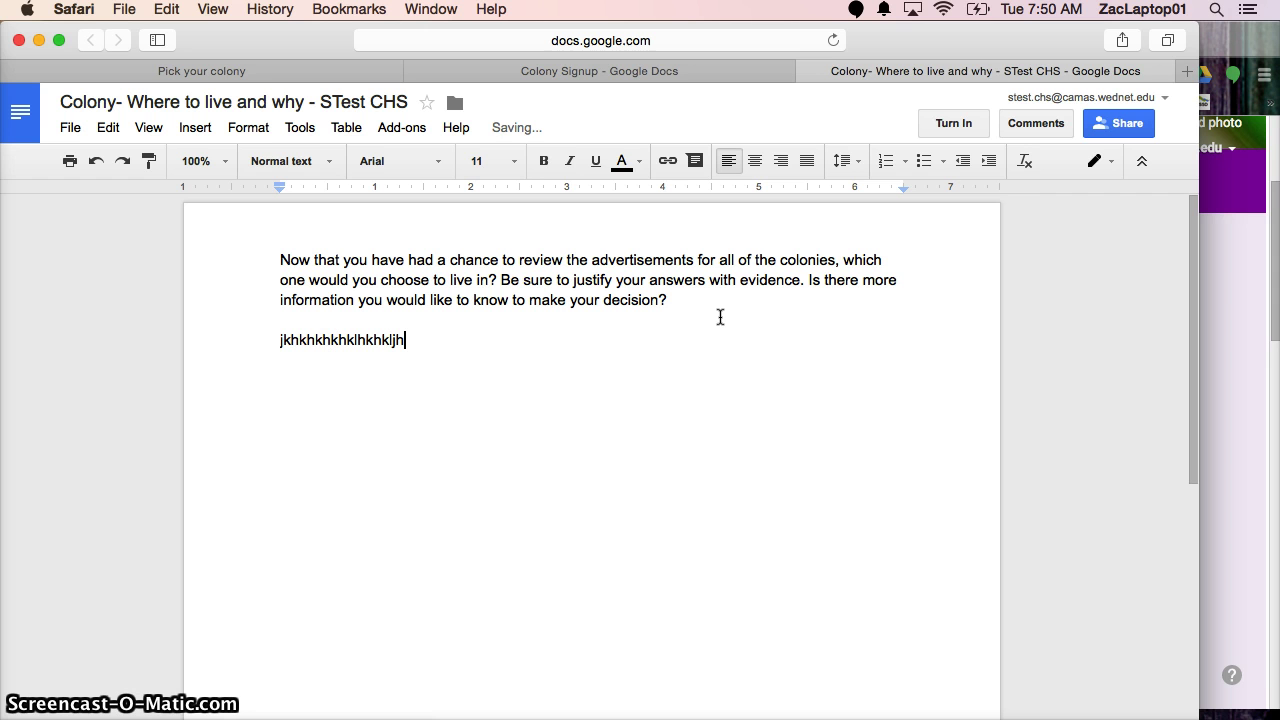
click(1247, 283)
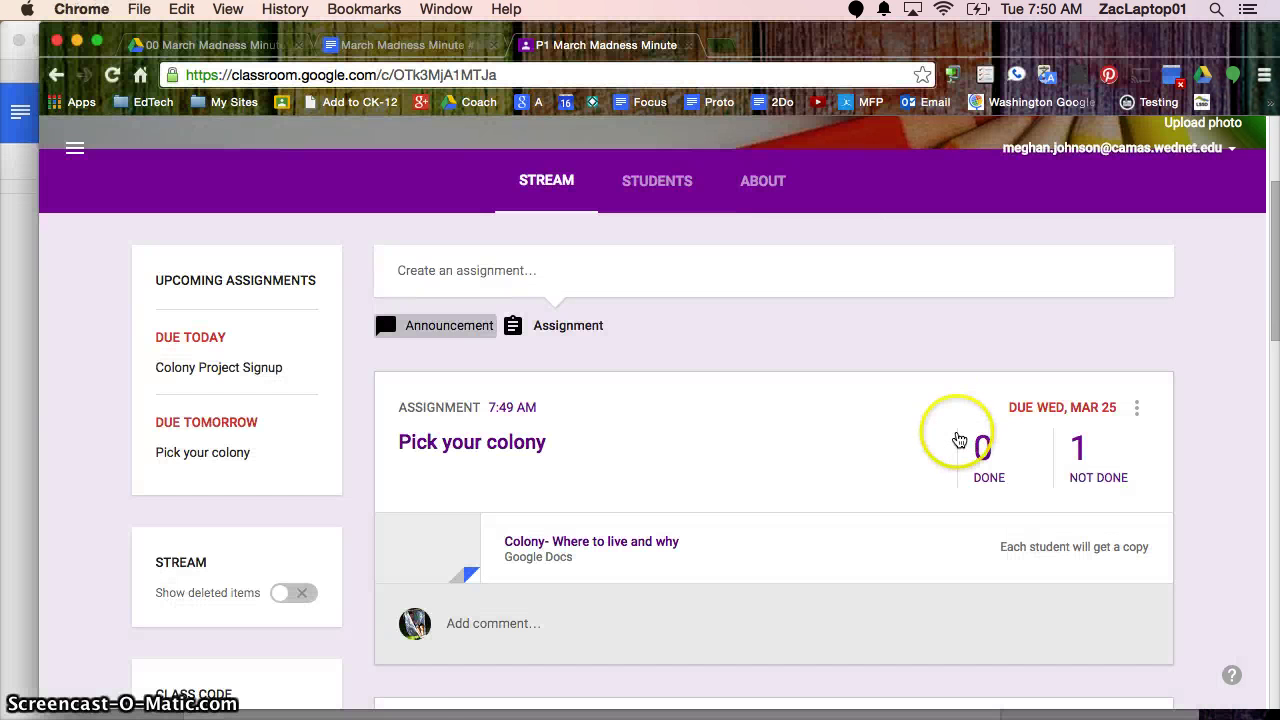